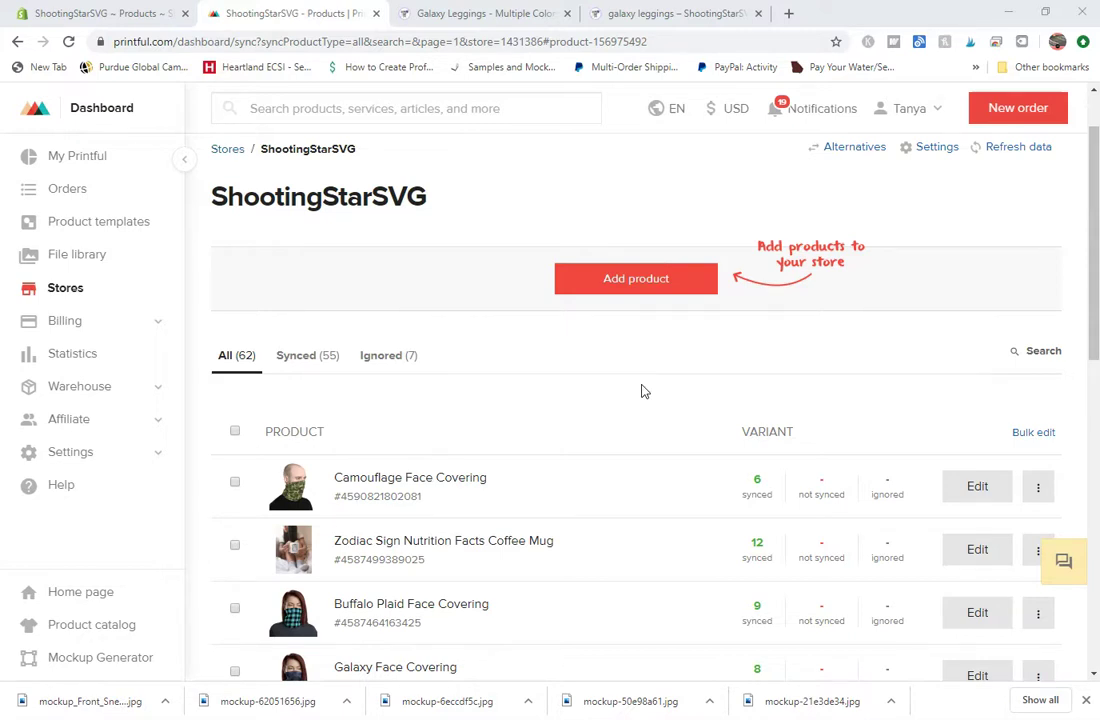
Start adding a store product and choose the All-Over Print Neck Gaiter from the Face masks category under Accessories
click(628, 289)
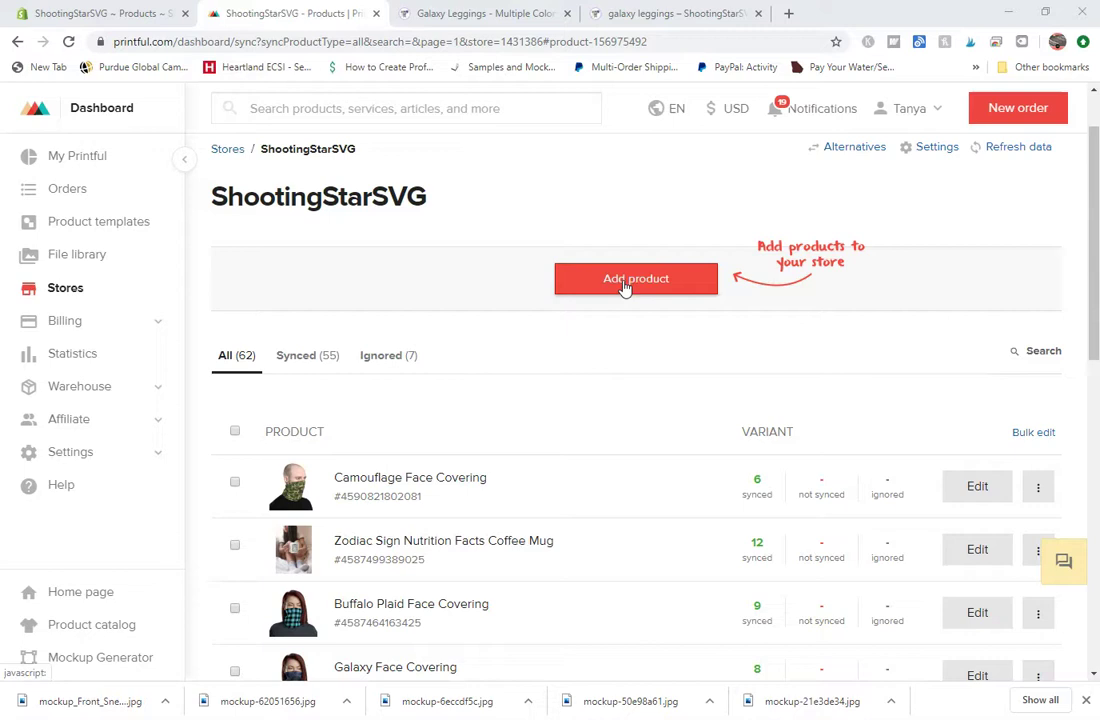
click(624, 287)
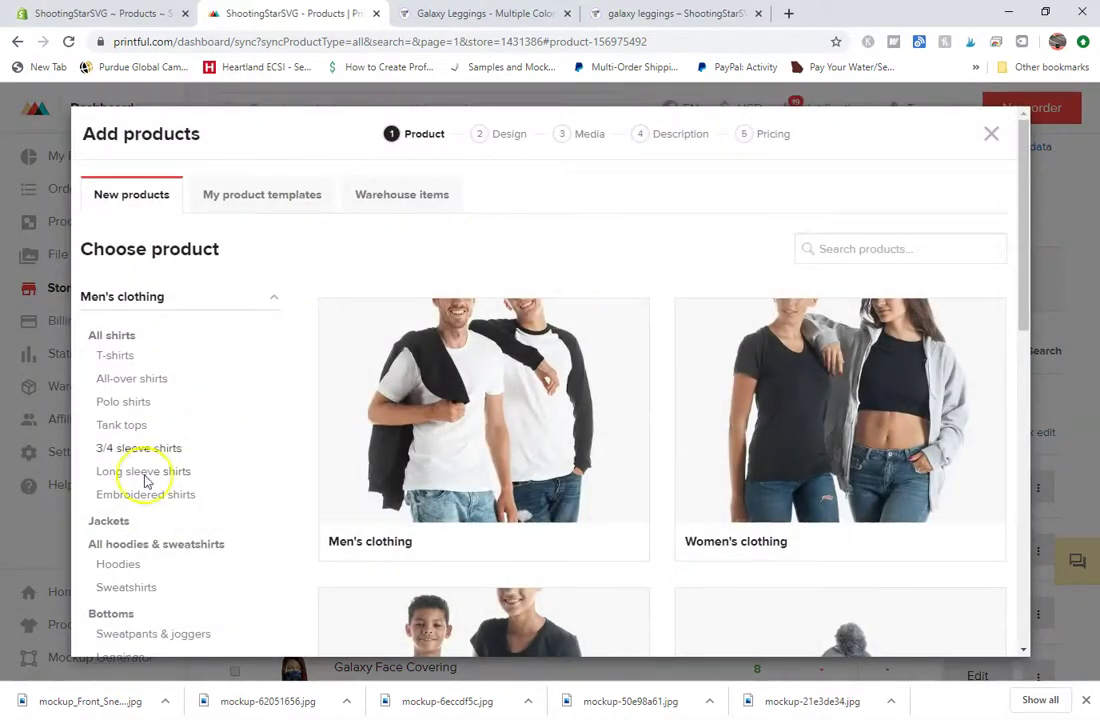
scroll(145, 474, down, 1)
scroll(155, 468, down, 3)
click(155, 444)
click(110, 425)
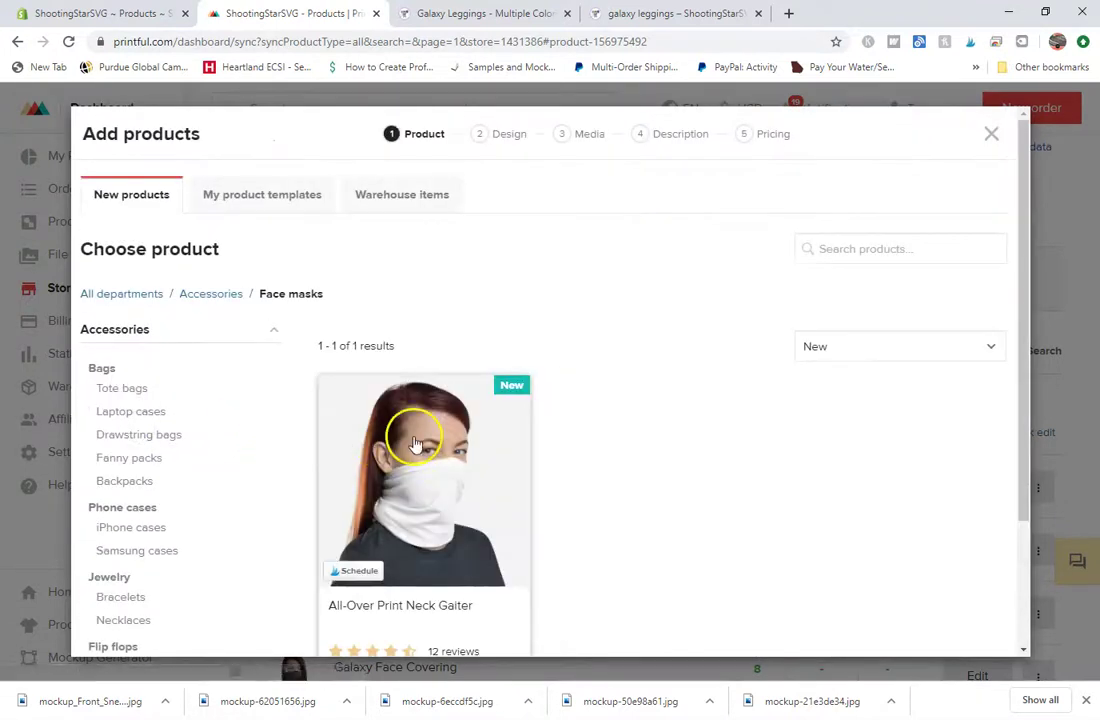
scroll(418, 443, down, 2)
click(454, 344)
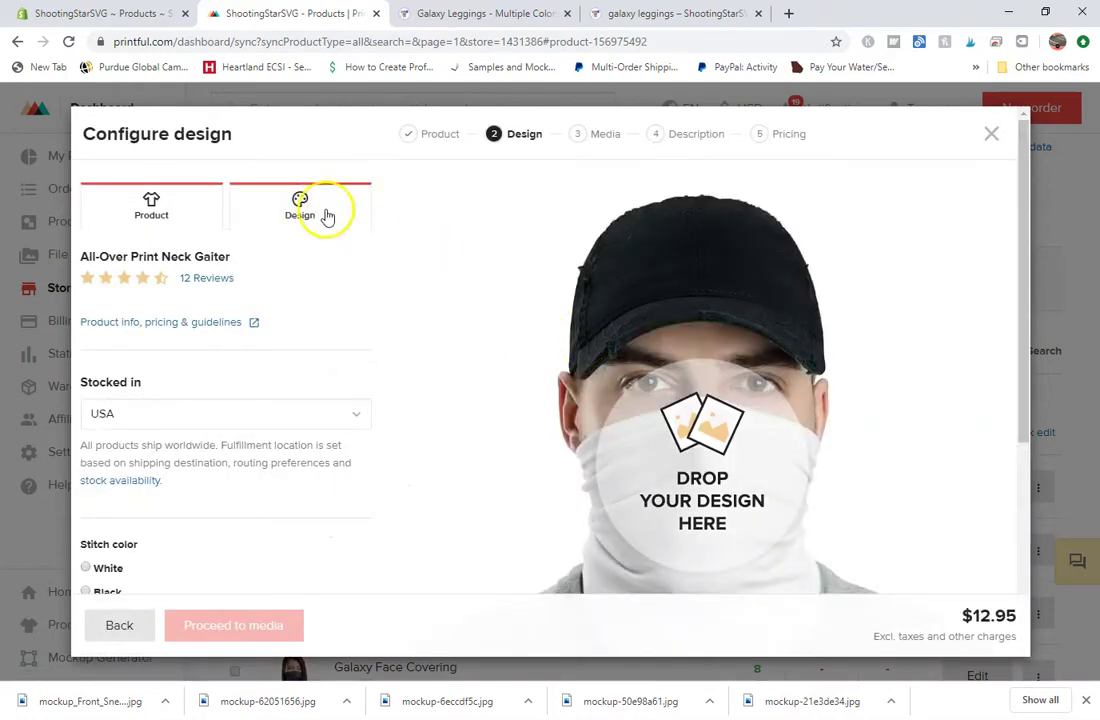
Set the neck gaiter's stitch color to Black
scroll(452, 341, down, 2)
click(100, 437)
scroll(295, 444, up, 2)
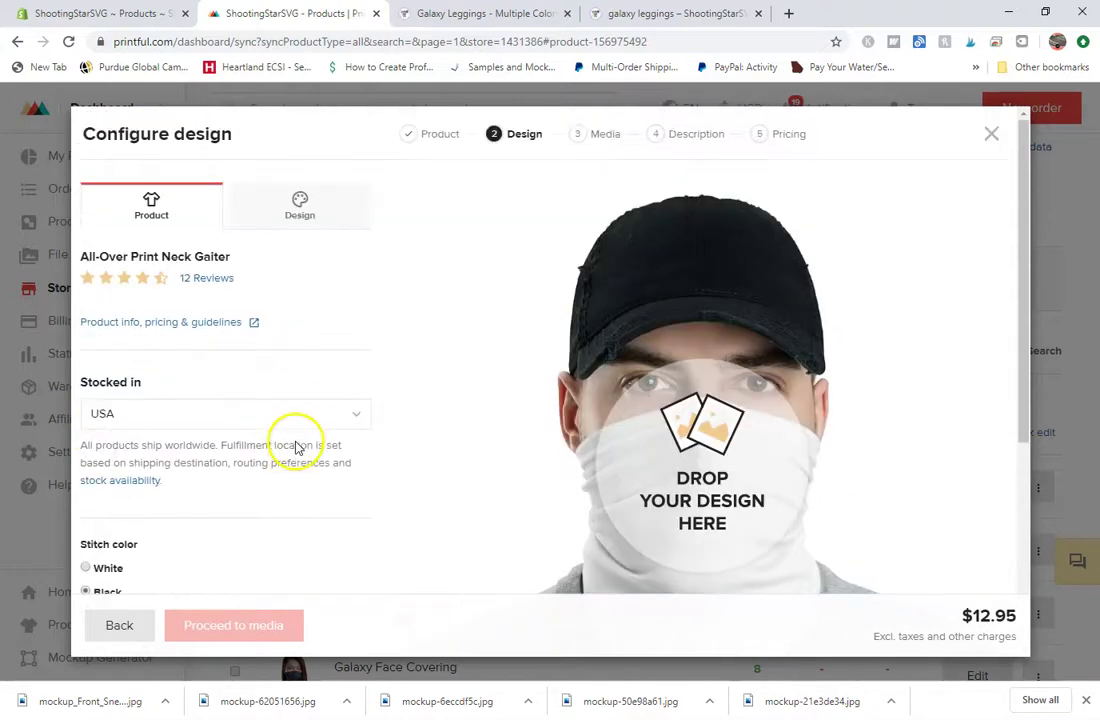
Add Red-Camo.jpg from the store's file library as the neck gaiter's design
click(288, 212)
click(128, 288)
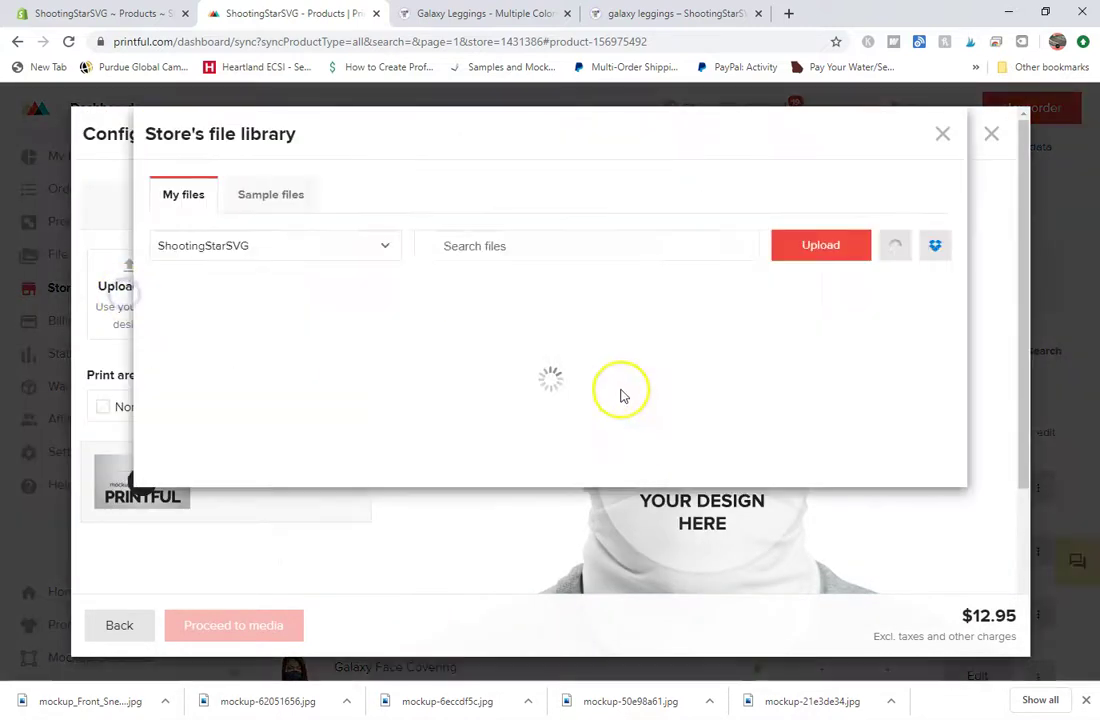
scroll(621, 398, down, 1)
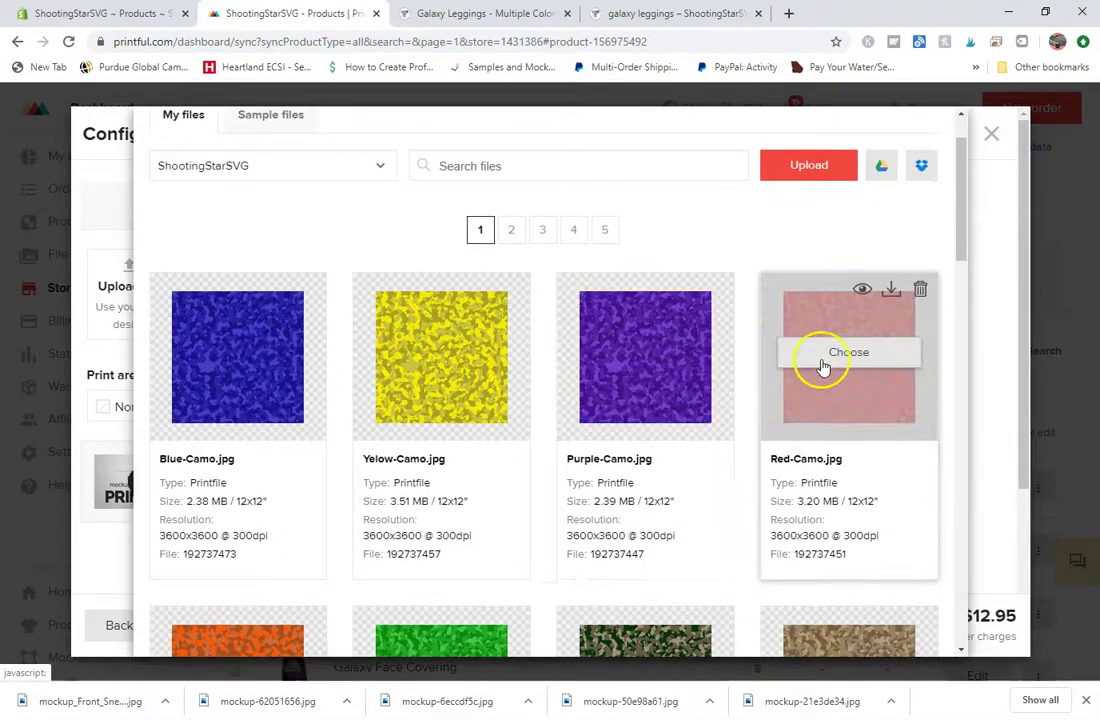
click(822, 367)
Examine how the Red-Camo design covers the print area, including its size, print quality and layer options
scroll(546, 387, down, 1)
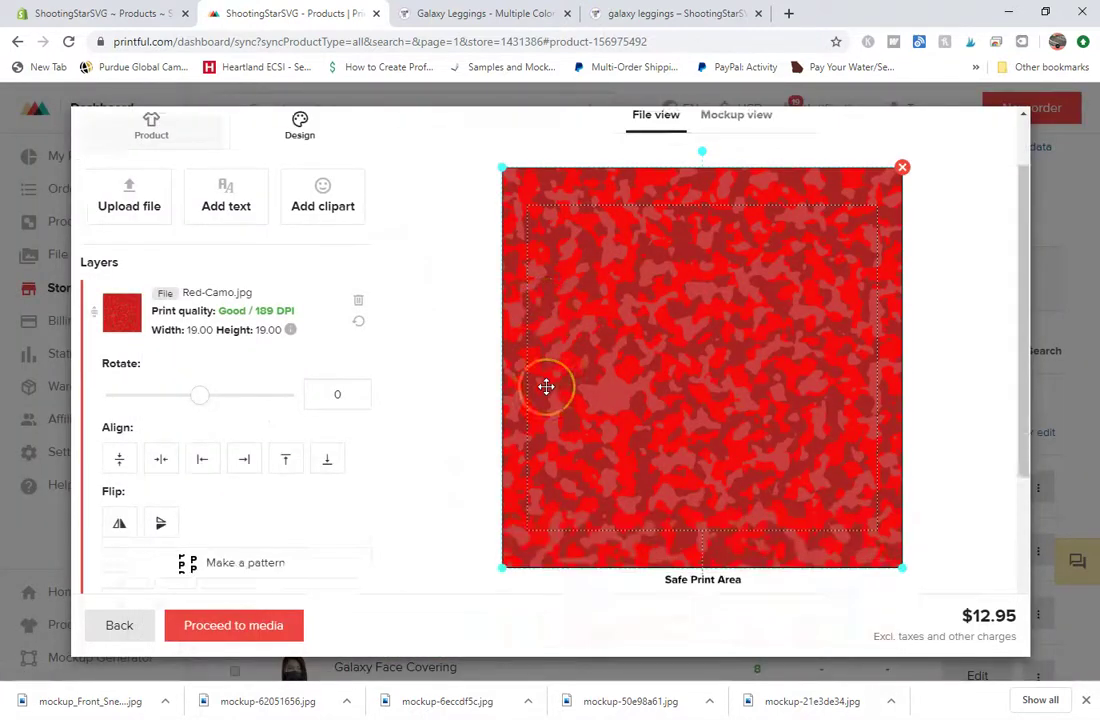
scroll(546, 387, down, 1)
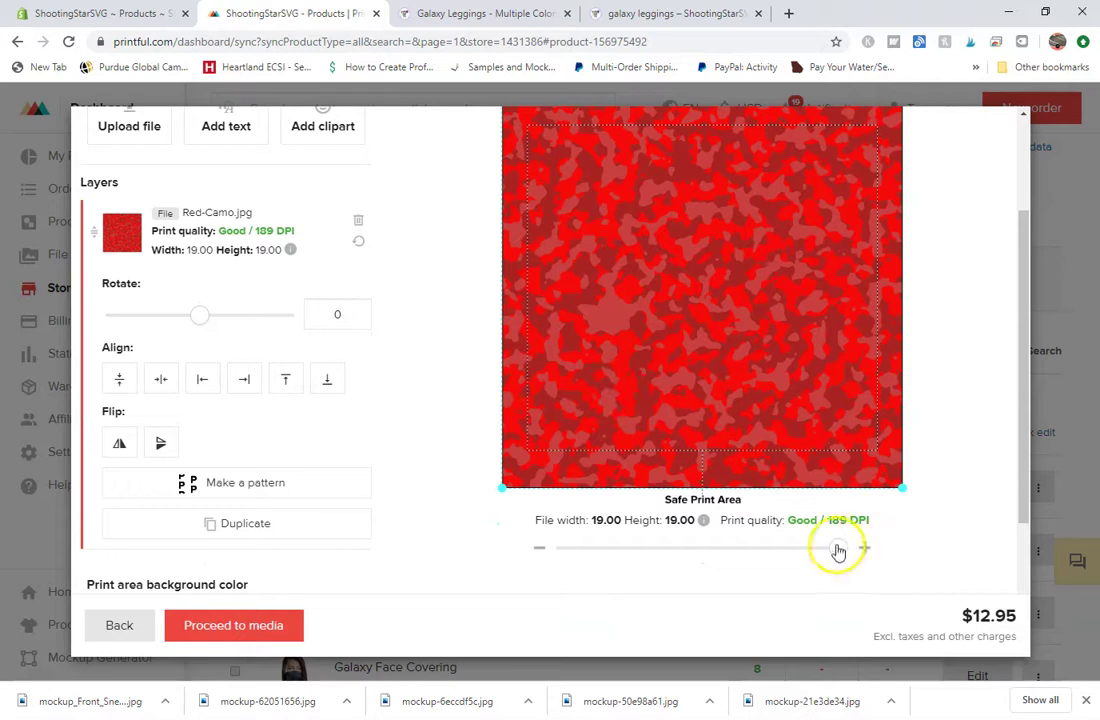
scroll(729, 430, up, 2)
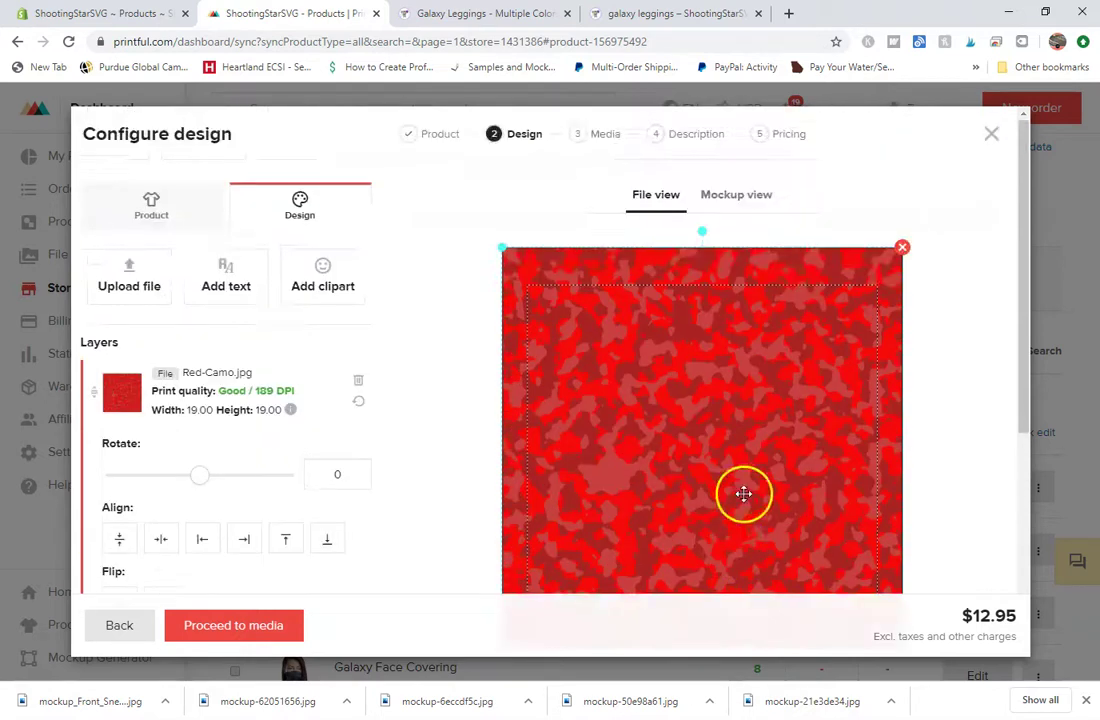
scroll(717, 442, down, 2)
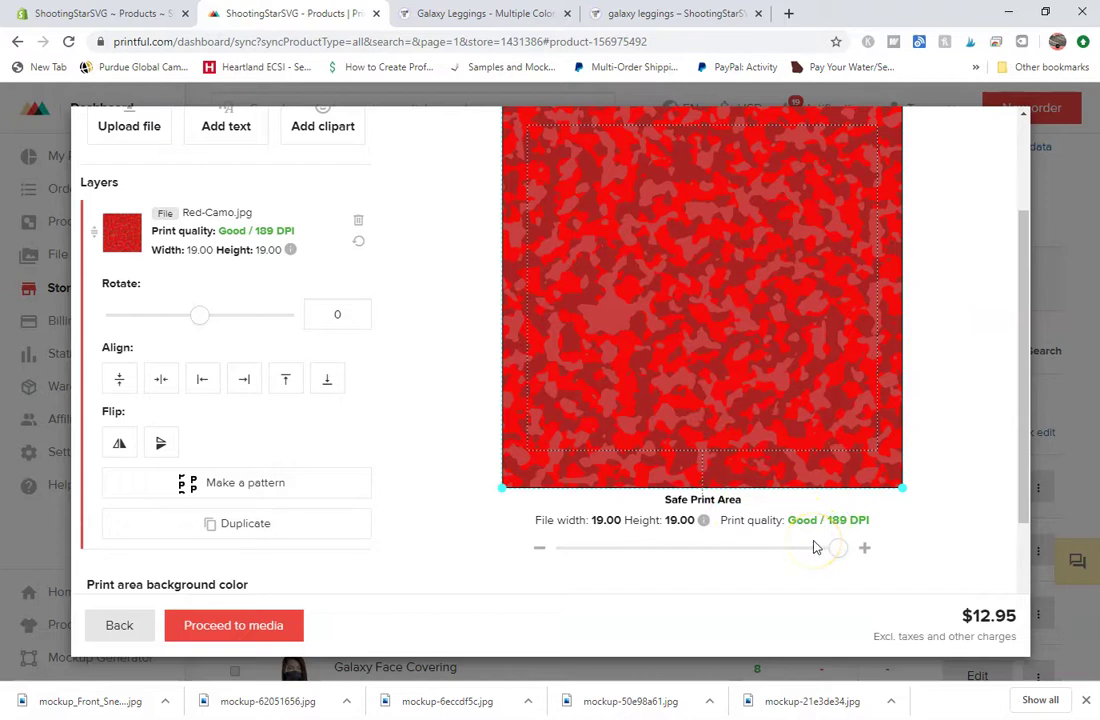
scroll(826, 495, up, 1)
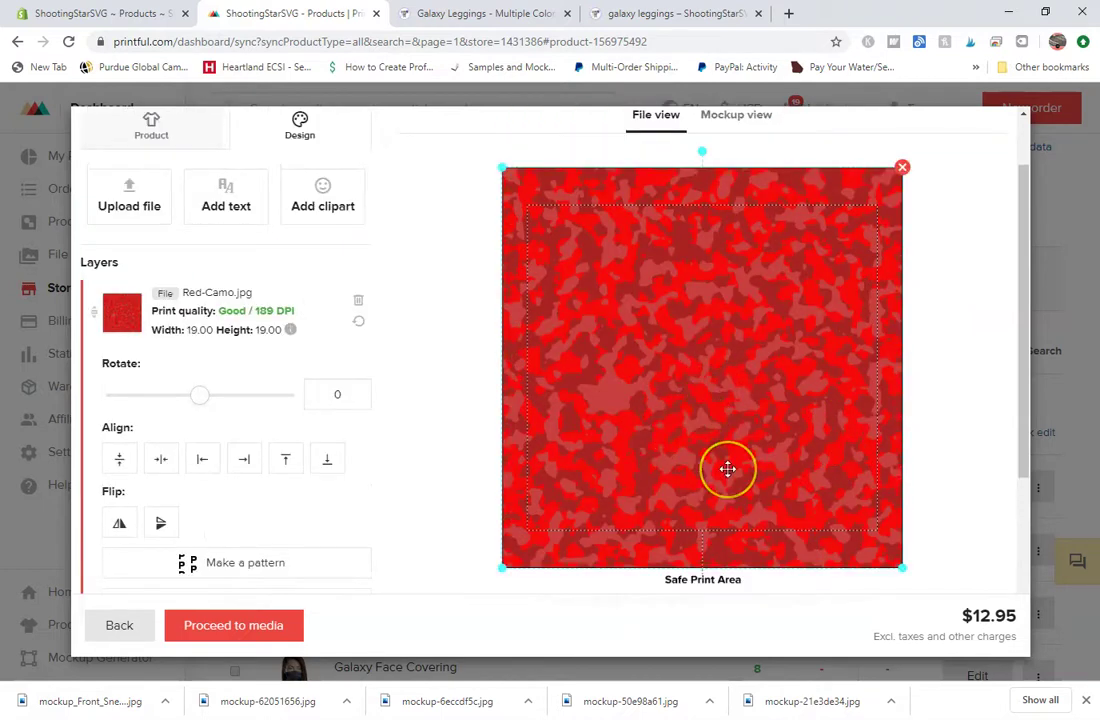
scroll(727, 468, down, 1)
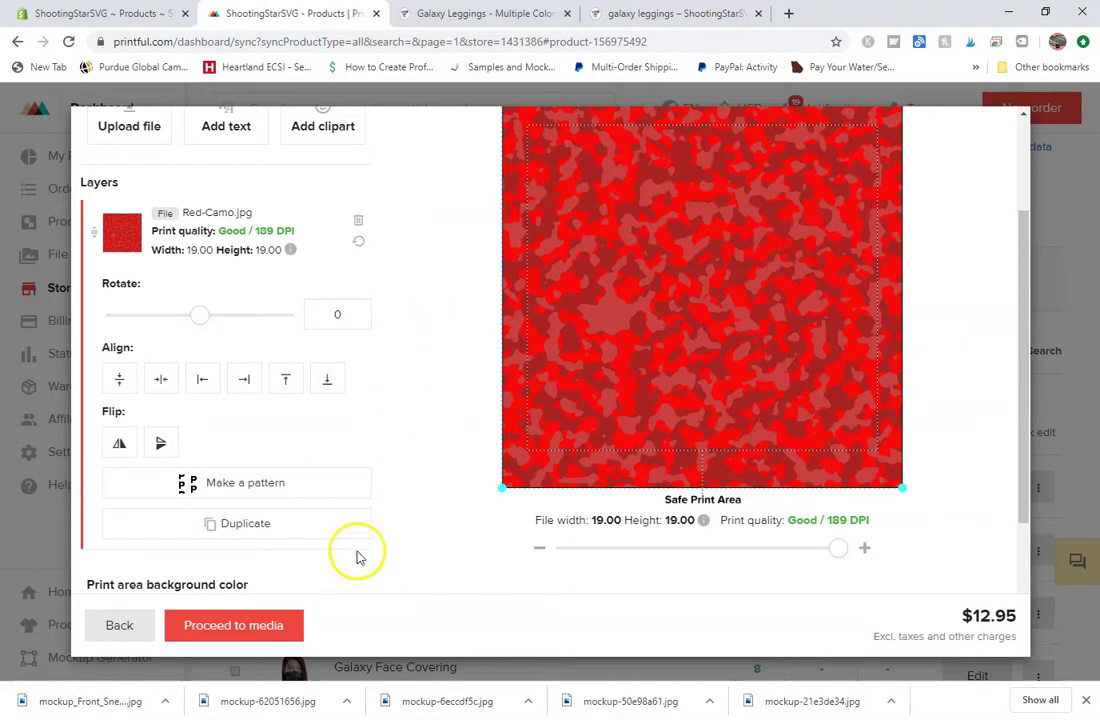
scroll(360, 556, down, 2)
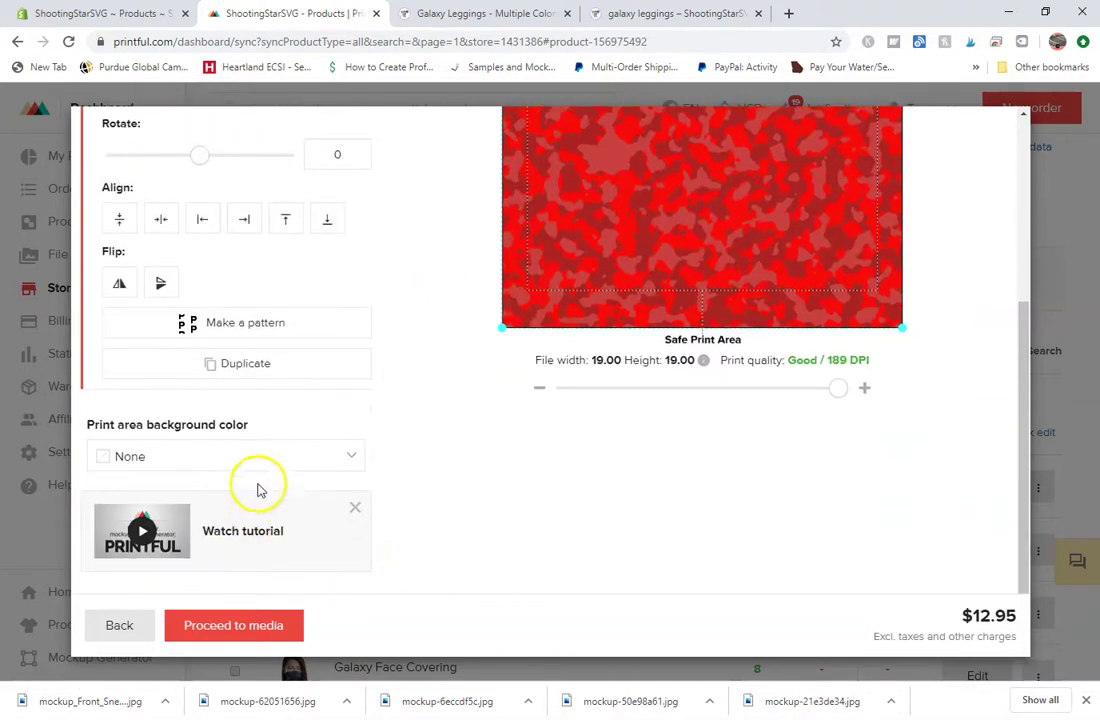
scroll(498, 580, up, 3)
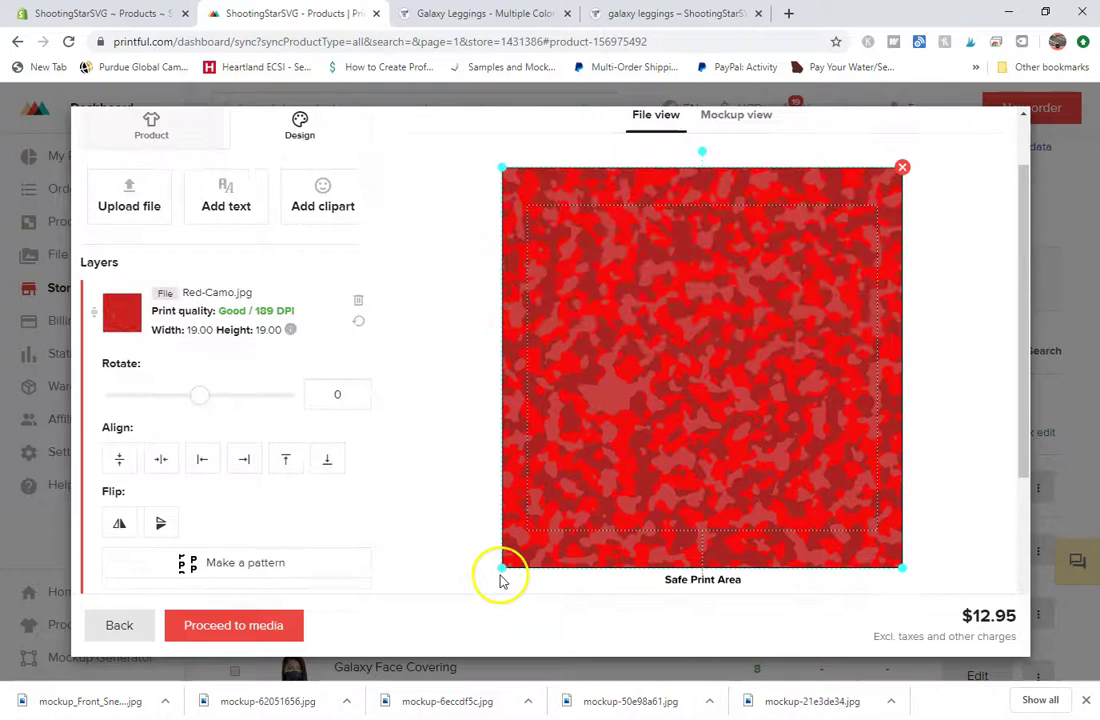
scroll(415, 540, up, 1)
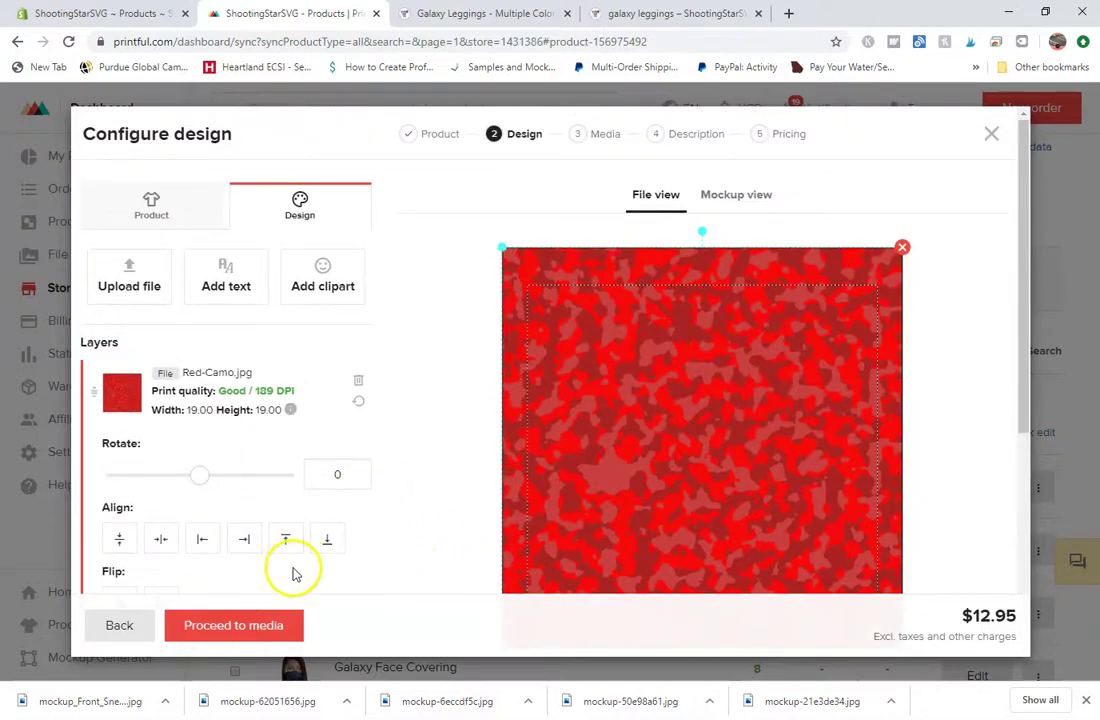
Continue to the media stage, deselect the Front and Right mockups so only Left is pushed, and proceed to the description
click(277, 626)
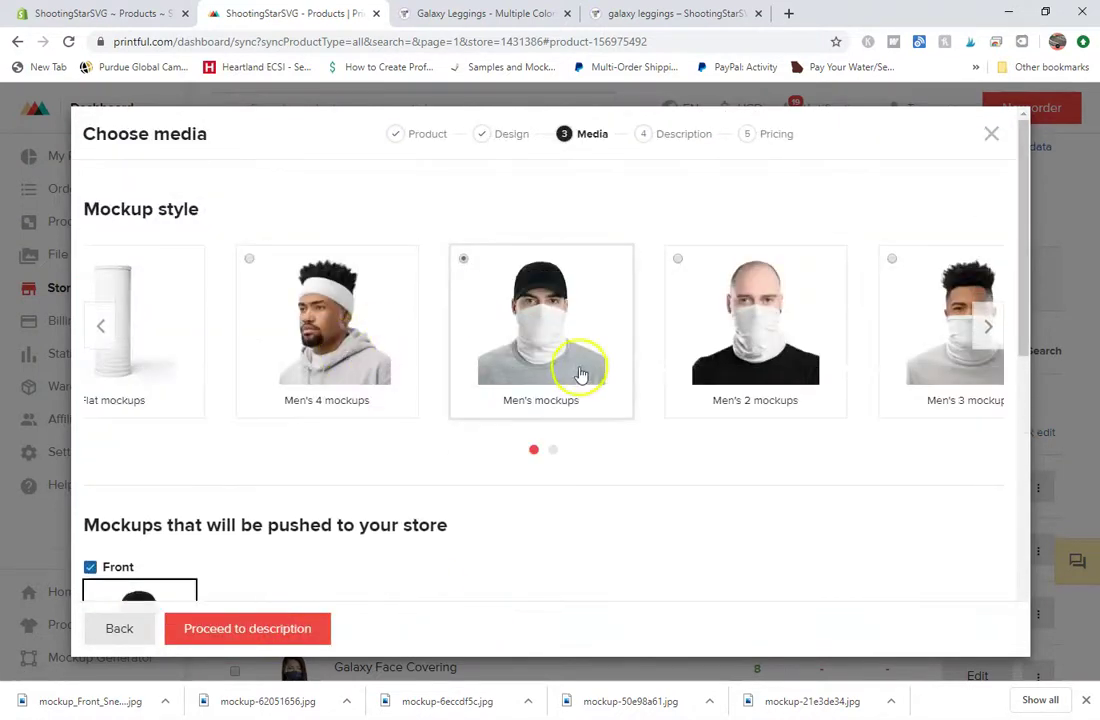
scroll(250, 420, down, 2)
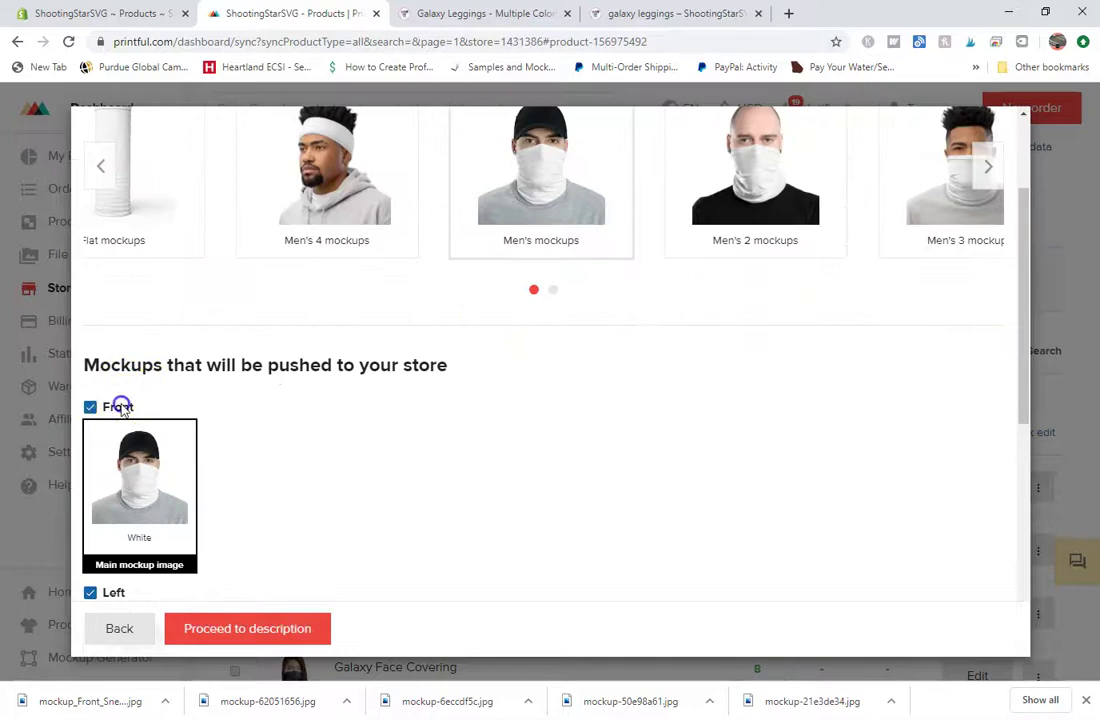
click(115, 406)
scroll(255, 438, down, 2)
scroll(255, 438, down, 1)
click(115, 381)
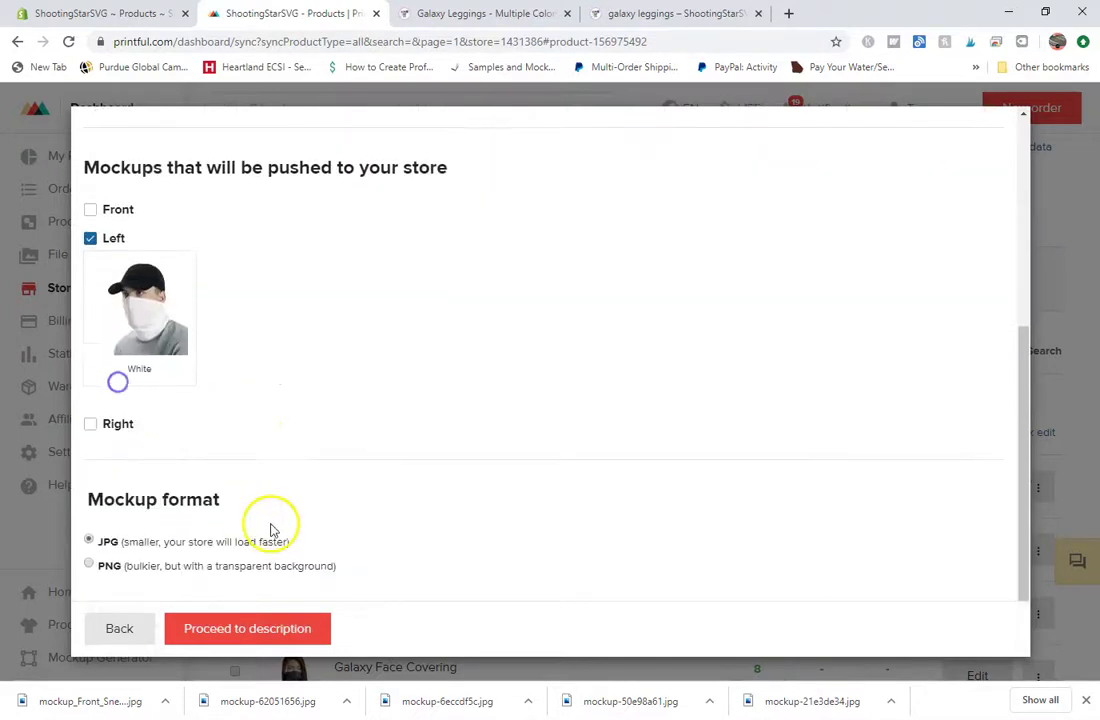
click(258, 630)
Replace the product title with "Colorful Camouflage Face Covering"
scroll(430, 465, up, 5)
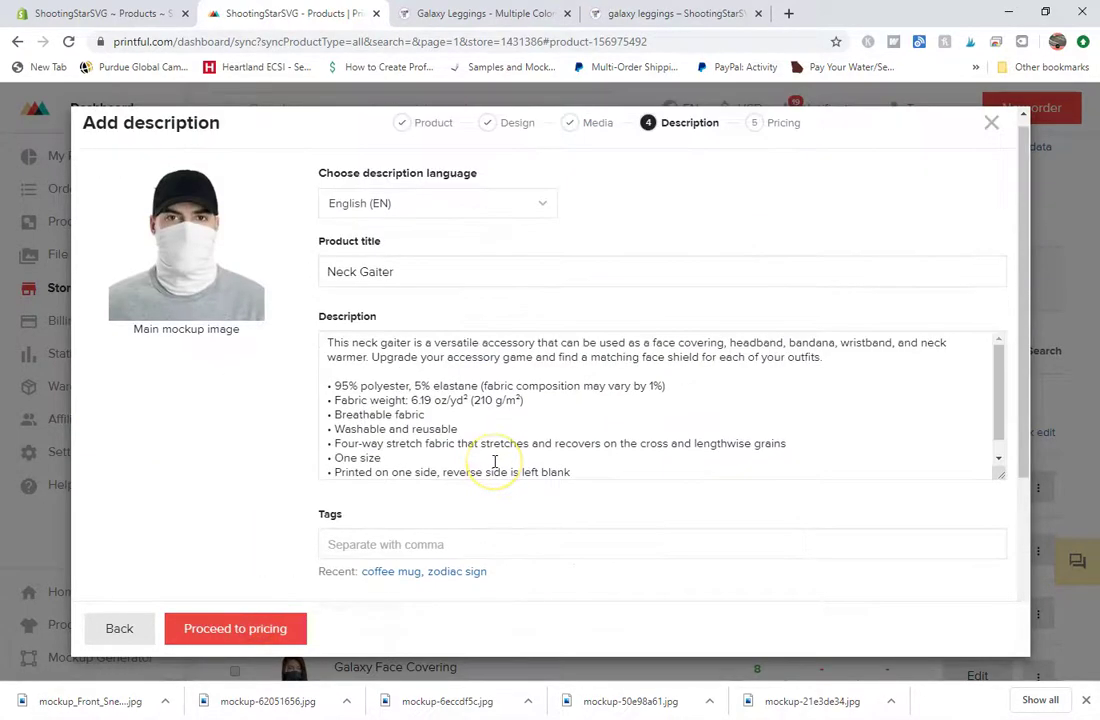
click(331, 272)
key(ctrl+a)
text(C)
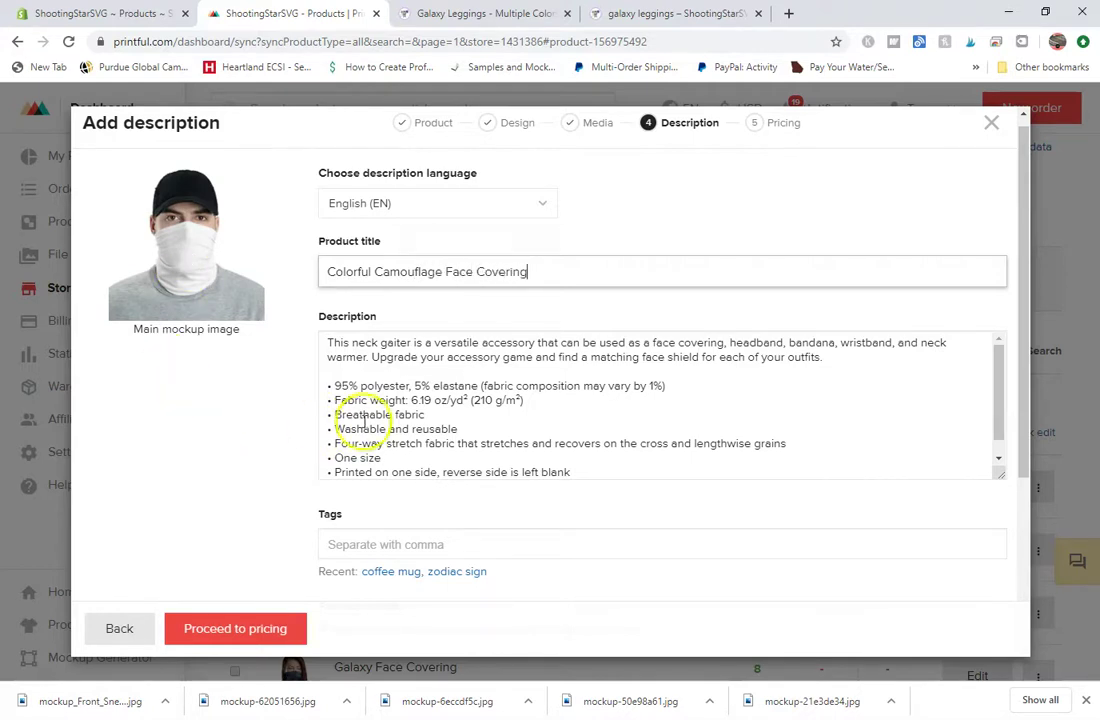
Add the product tags face covering, neck gaiter, camouflage and face mask
scroll(351, 405, down, 1)
click(428, 540)
text(face covering)
key(comma)
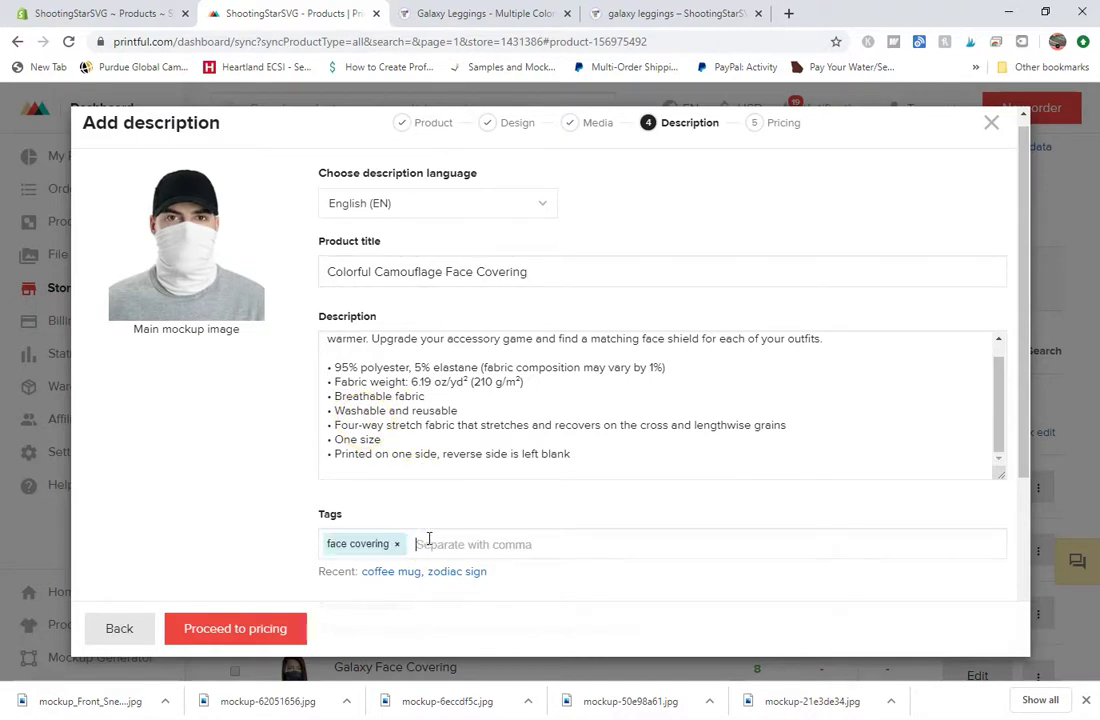
text(neck gaiter)
key(comma)
text(camo)
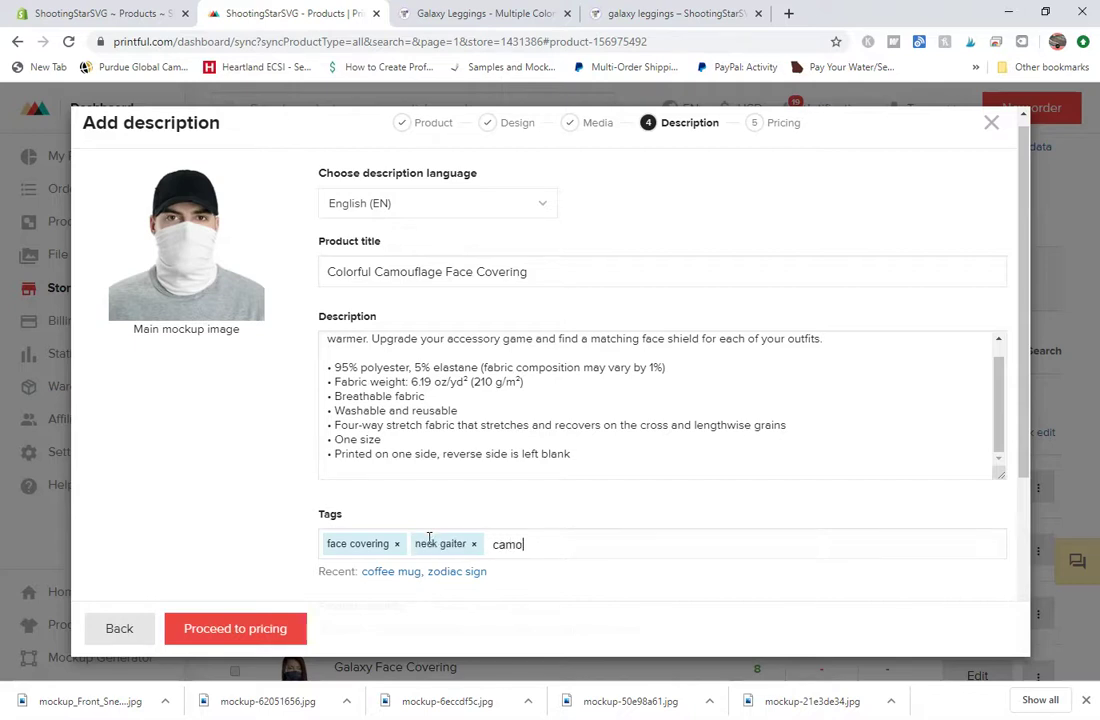
text(uflage)
key(comma)
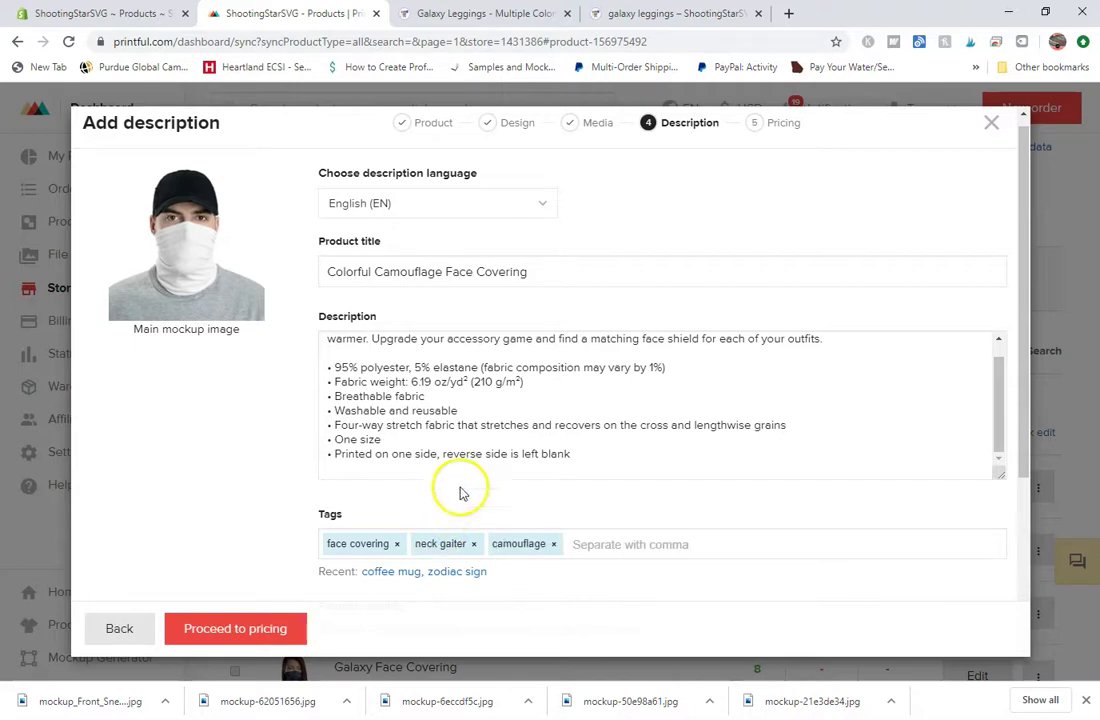
scroll(486, 461, down, 2)
text(face)
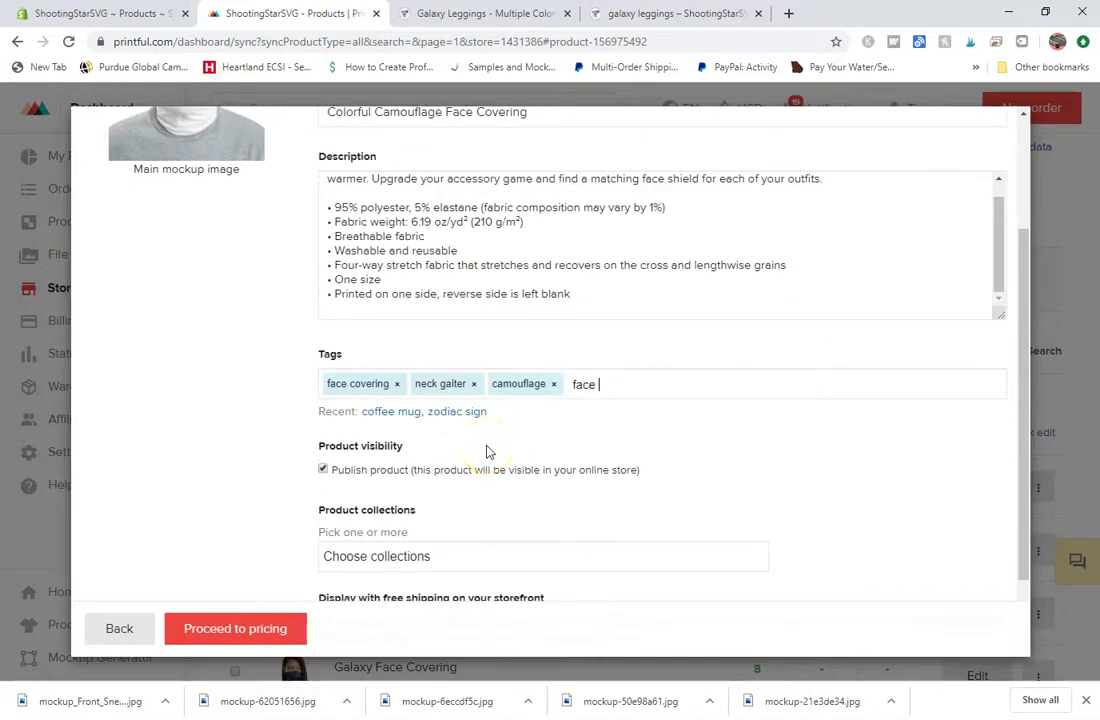
text( mask)
key(comma)
scroll(481, 425, down, 1)
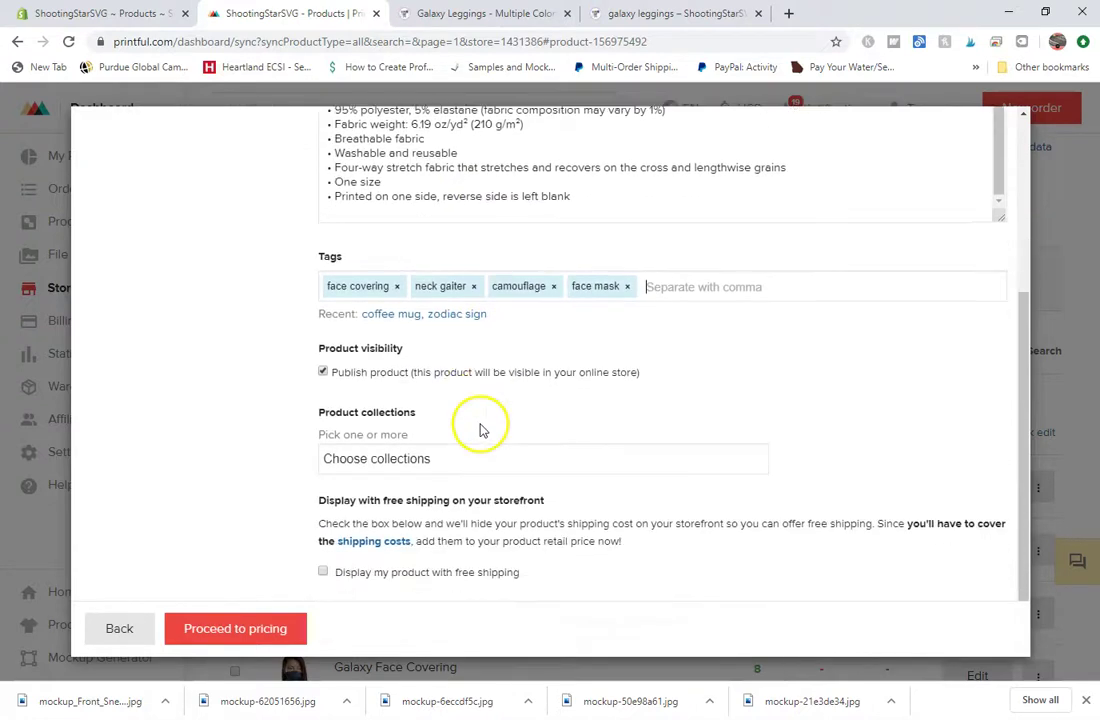
Proceed to pricing, accept the $18 retail price and submit the product to the store
click(263, 628)
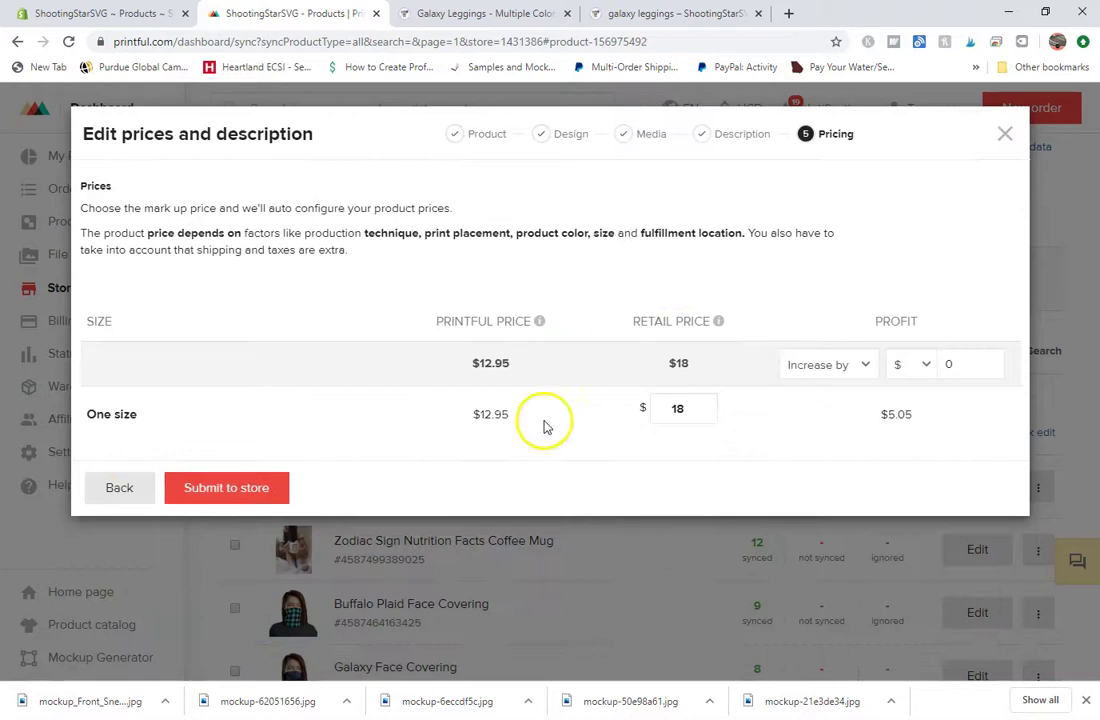
click(263, 490)
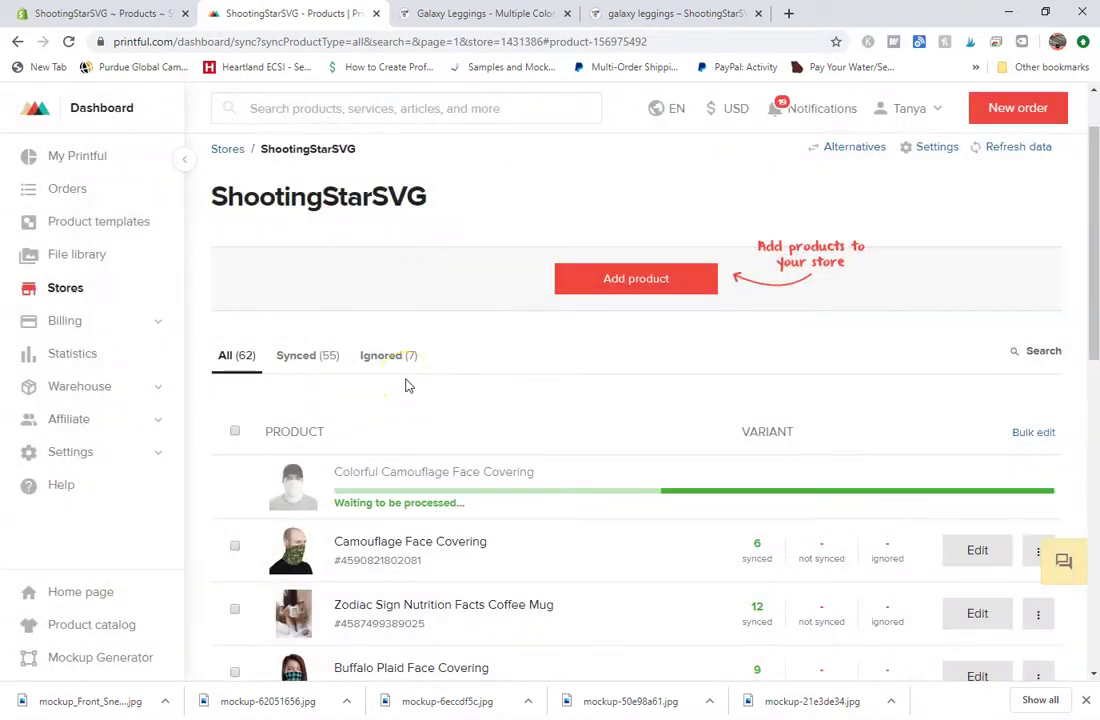
scroll(522, 494, down, 1)
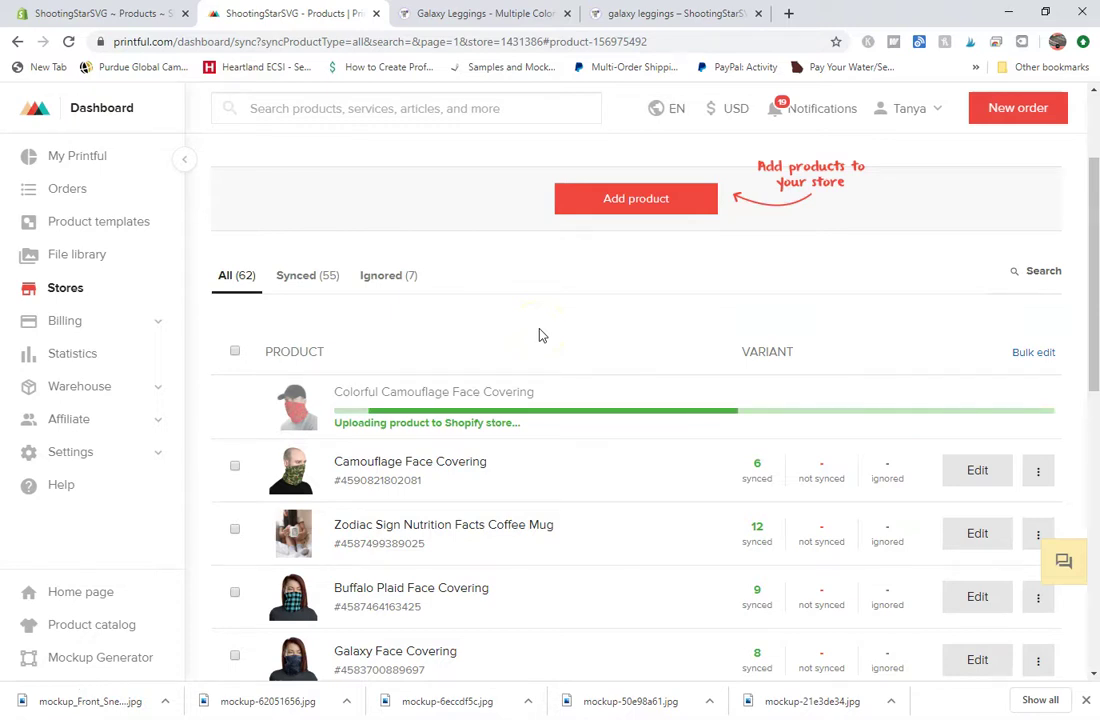
Switch to the Shopify product list, search for "face covering" and open the Colorful Camouflage Face Covering product
click(105, 12)
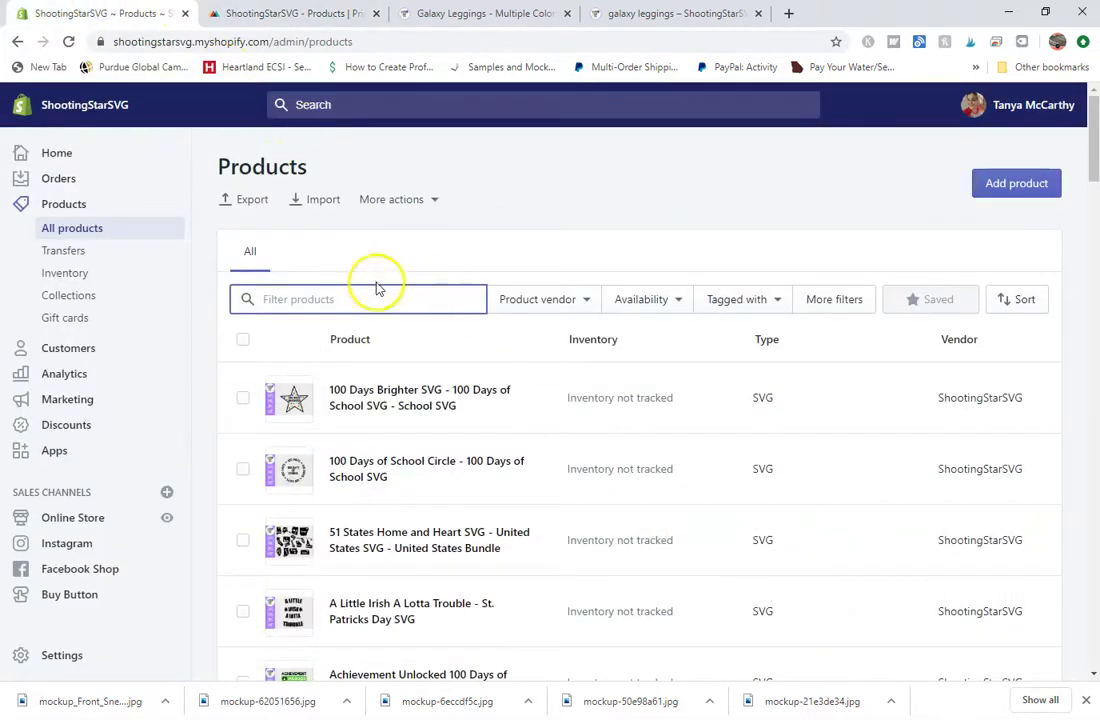
text(colorful)
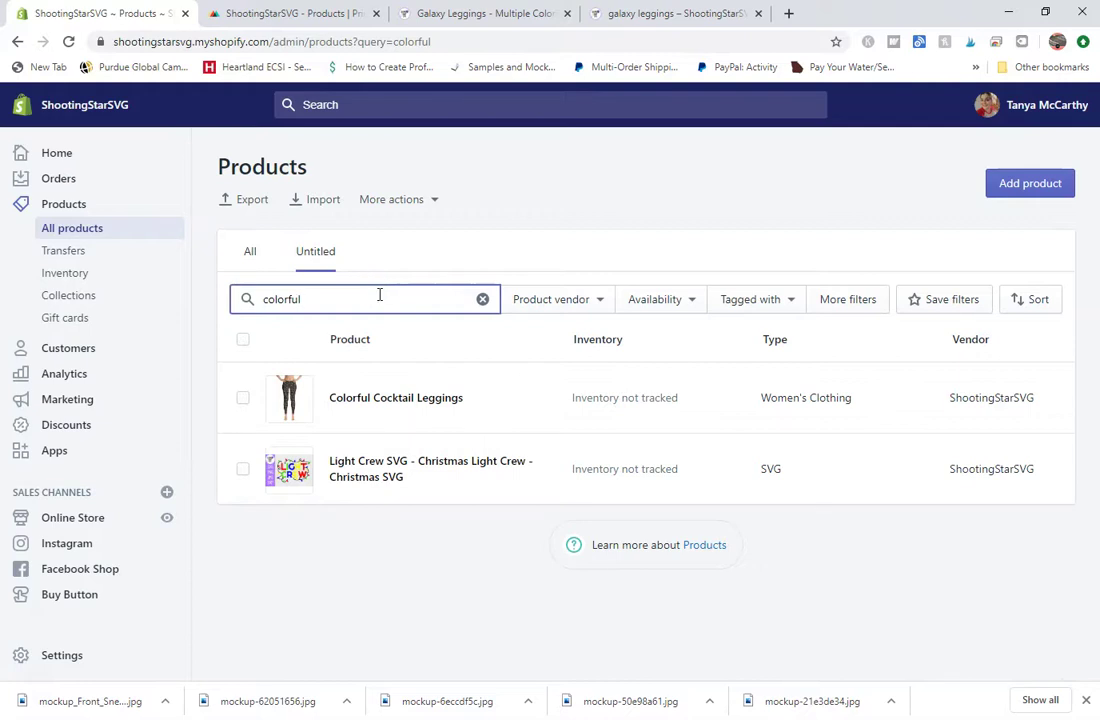
drag(379, 295, 205, 297)
text(face covering)
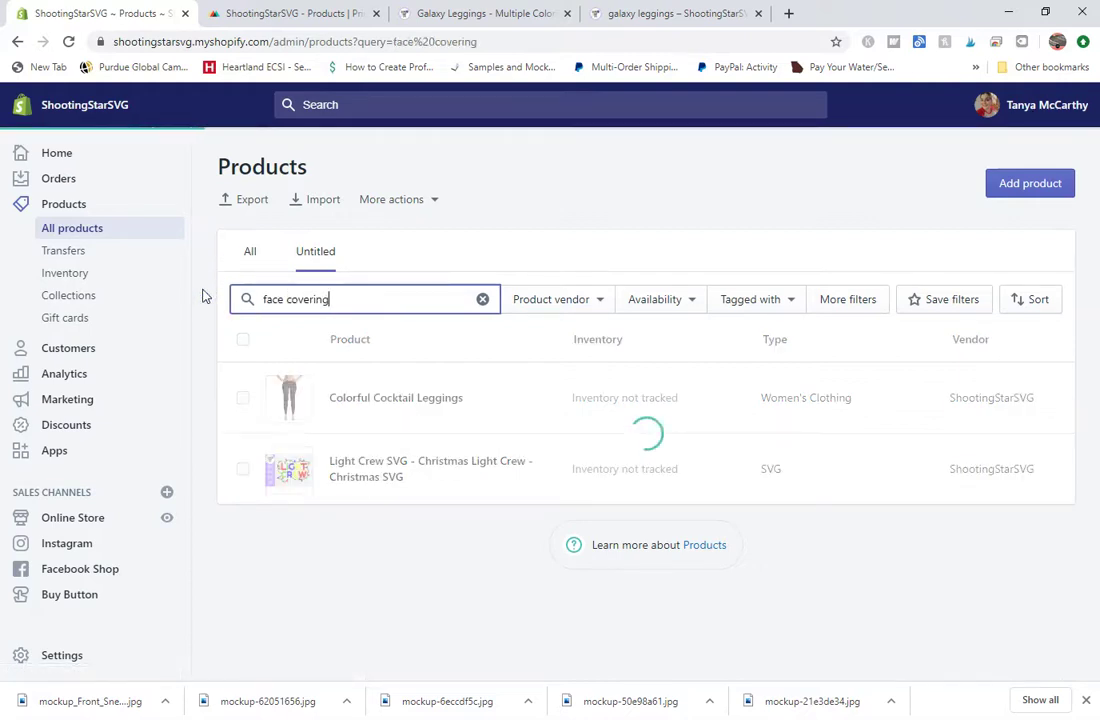
scroll(543, 518, down, 1)
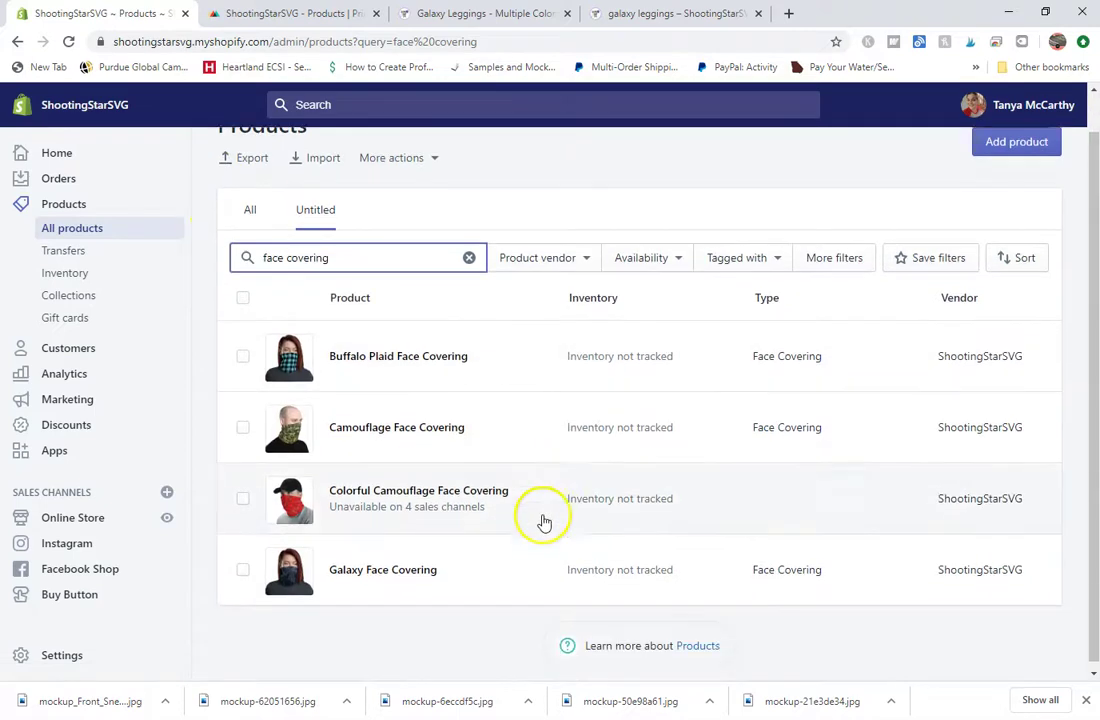
click(404, 494)
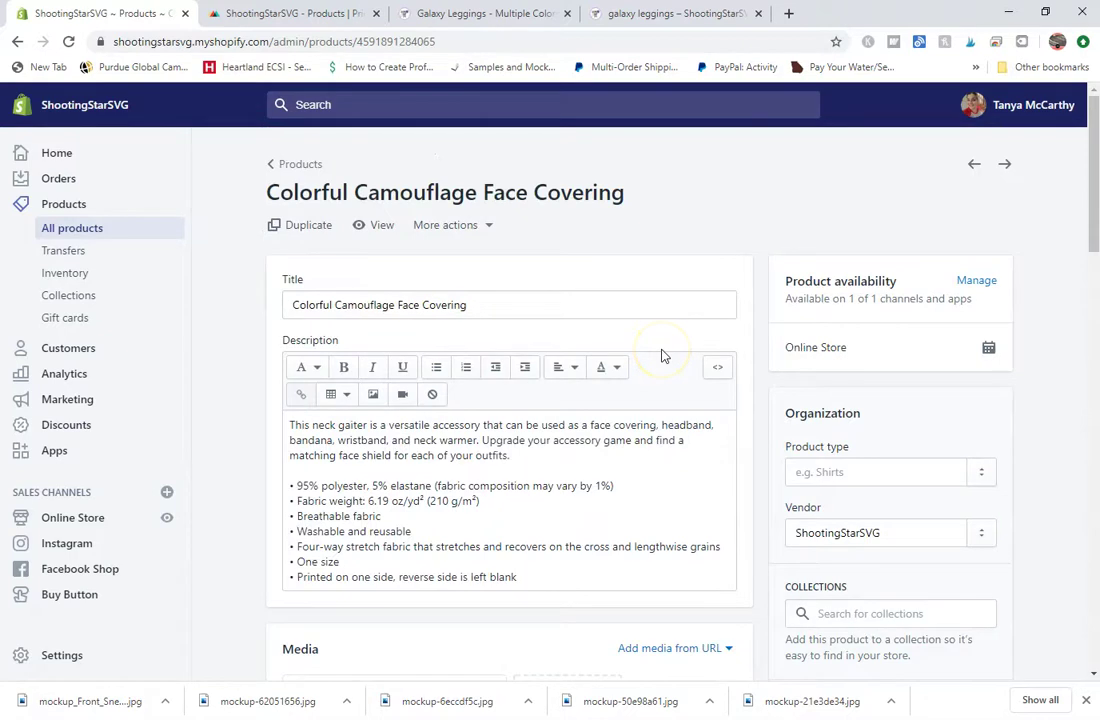
Make the product available on Instagram, Facebook Shop, Buy Button and Google Shopping in addition to the Online Store
click(976, 282)
click(373, 382)
click(350, 326)
click(362, 442)
click(360, 495)
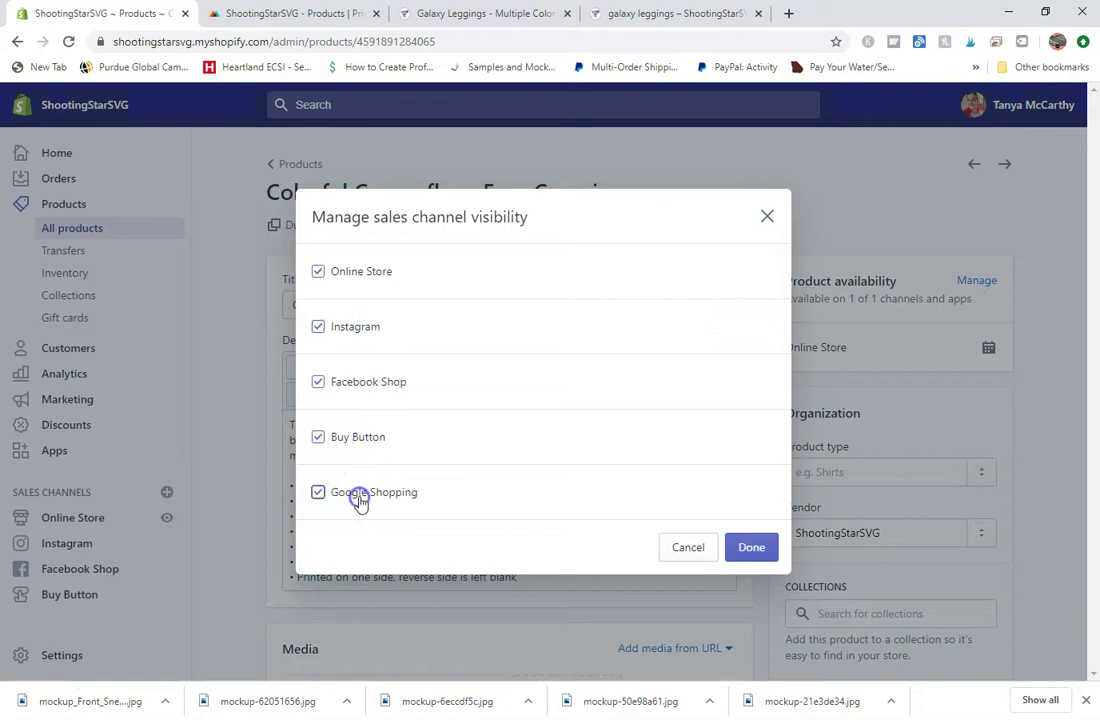
click(770, 547)
Set the product type to Face Covering
scroll(909, 454, down, 3)
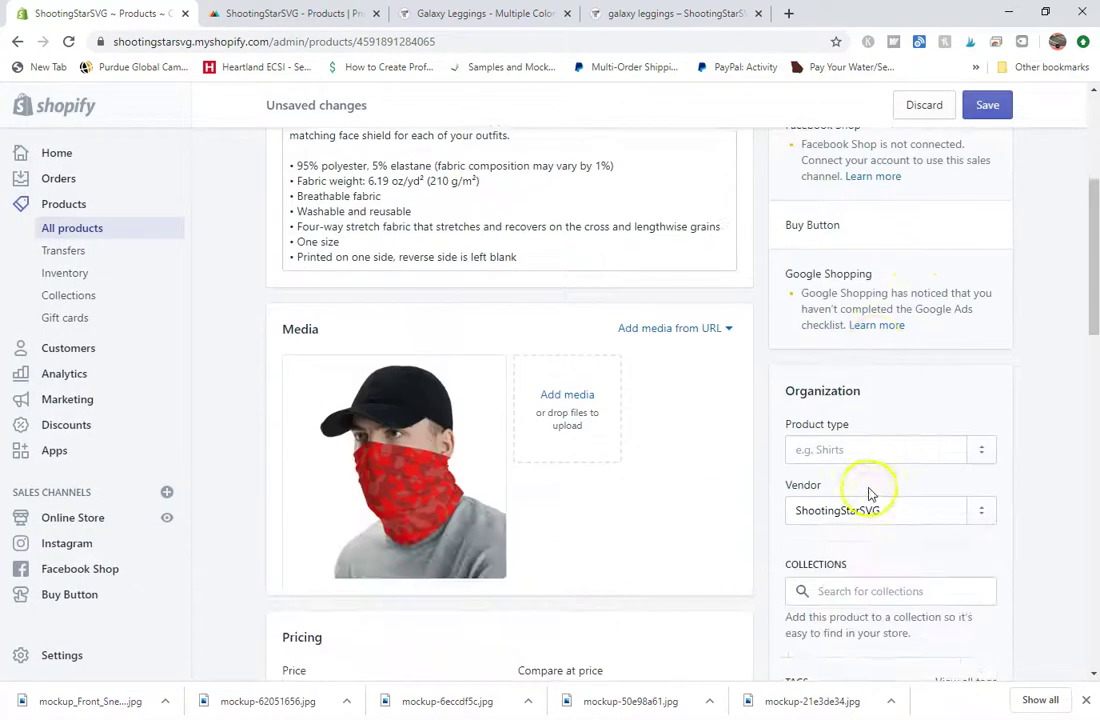
click(855, 452)
click(835, 238)
Mark the product as having multiple options and set the first variant option to Color
scroll(846, 385, down, 3)
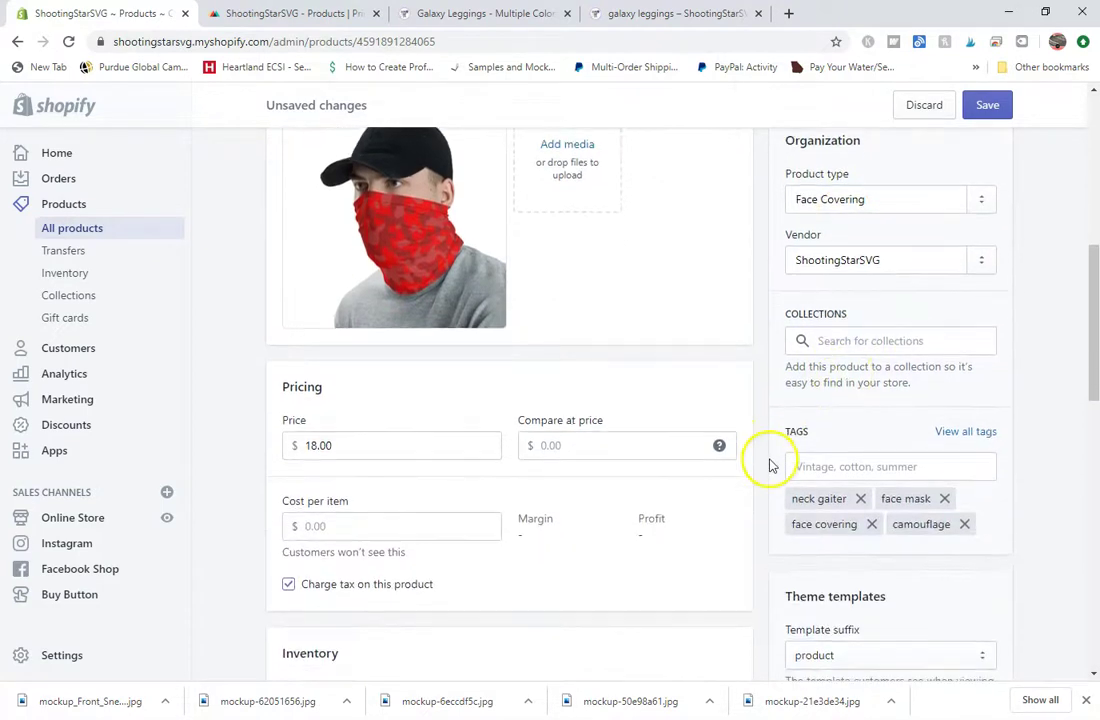
scroll(440, 410, down, 2)
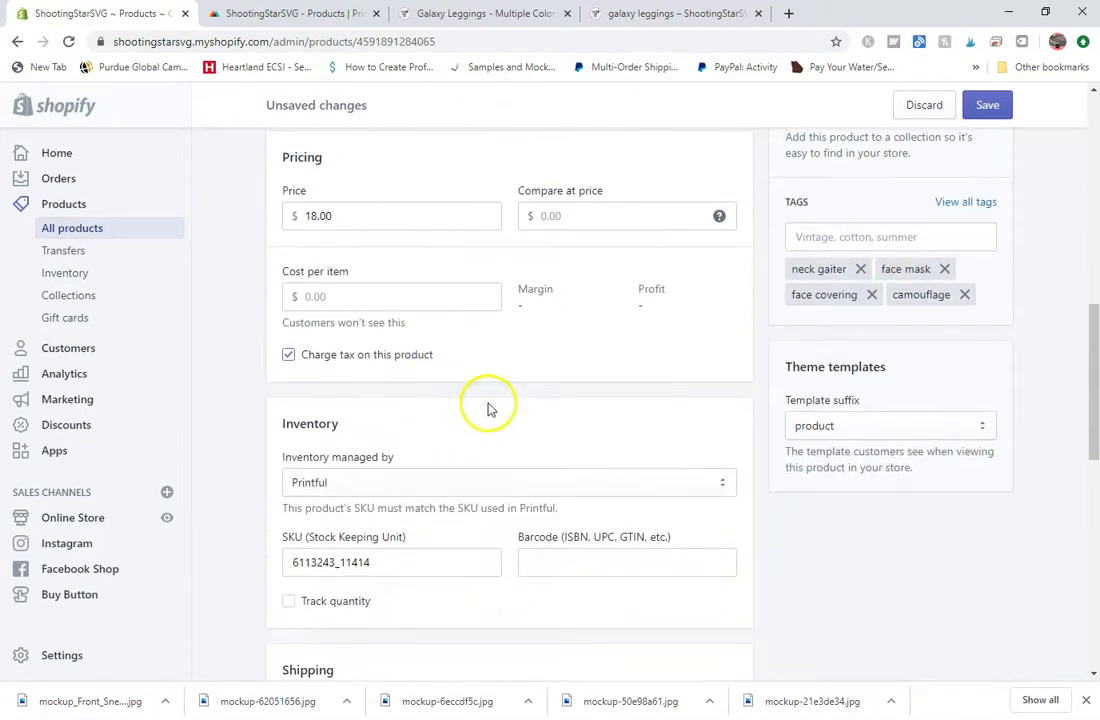
scroll(360, 508, down, 3)
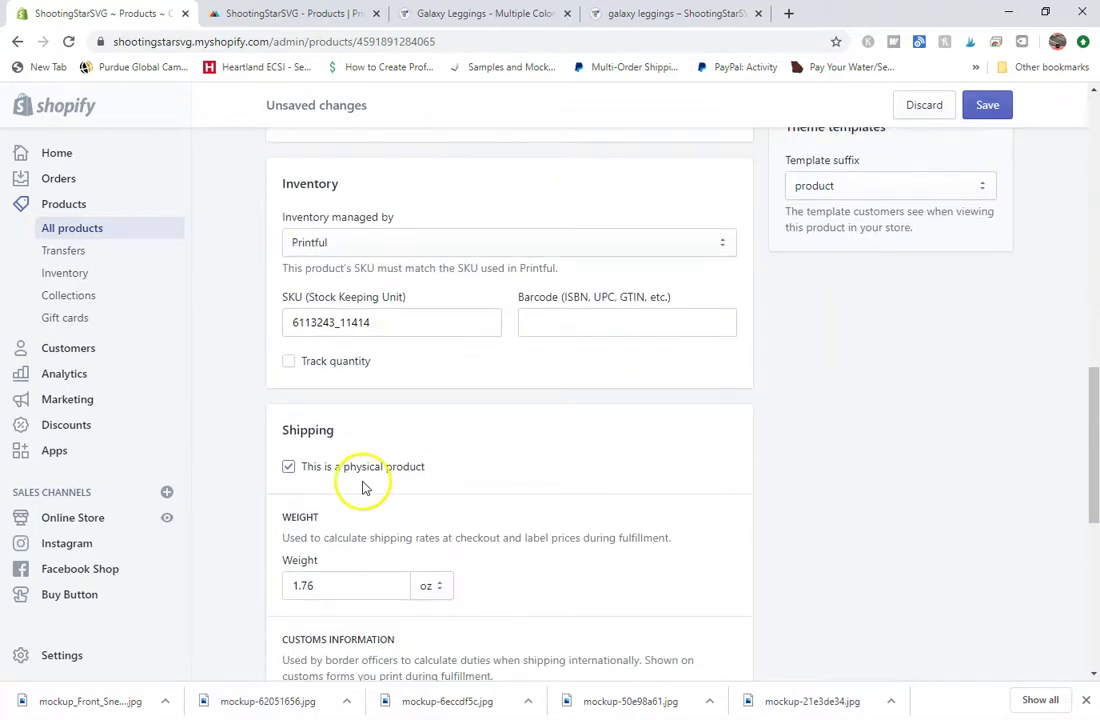
scroll(540, 499, down, 2)
scroll(541, 500, down, 5)
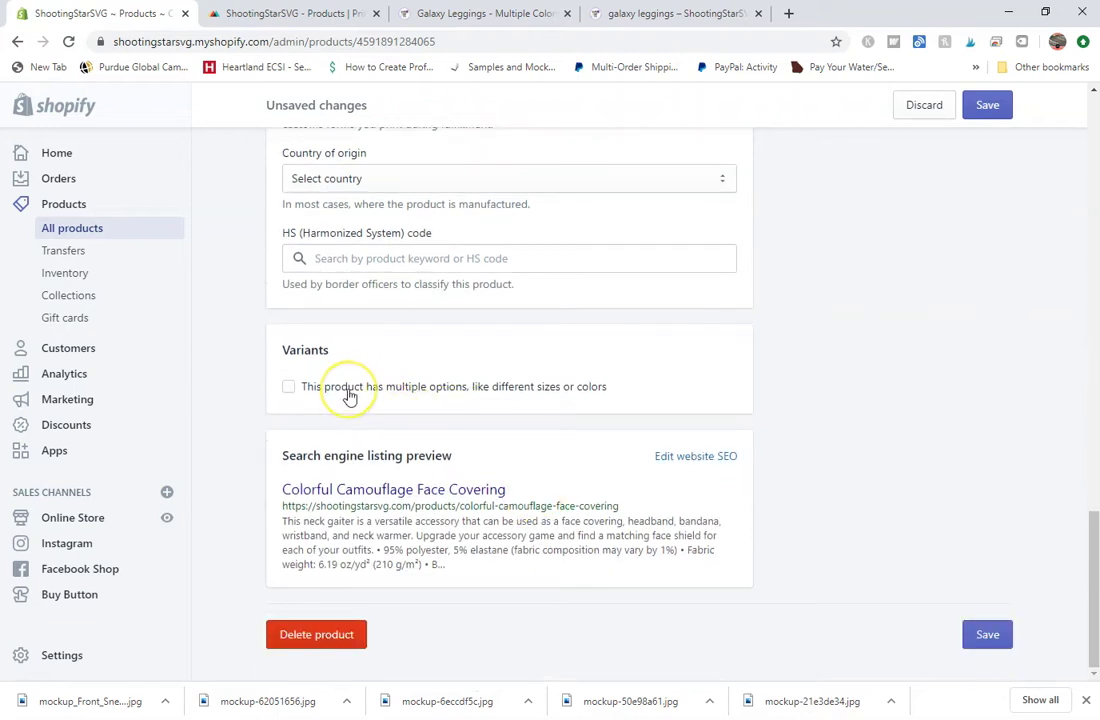
click(348, 393)
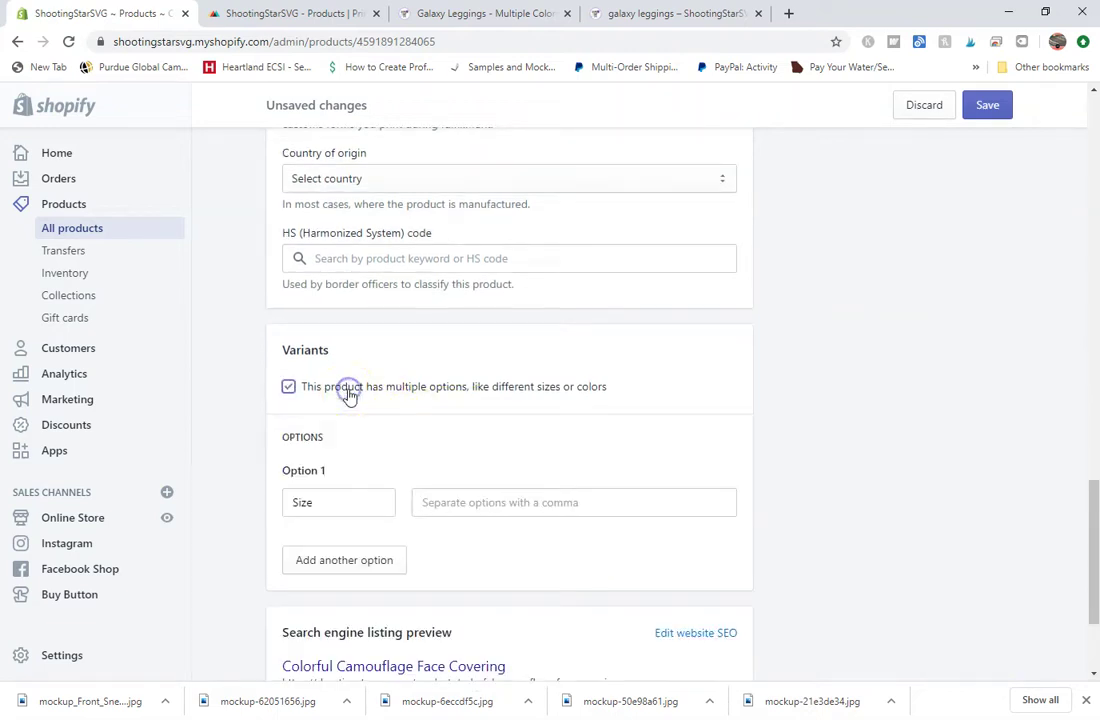
scroll(435, 427, down, 1)
click(336, 423)
double_click(336, 423)
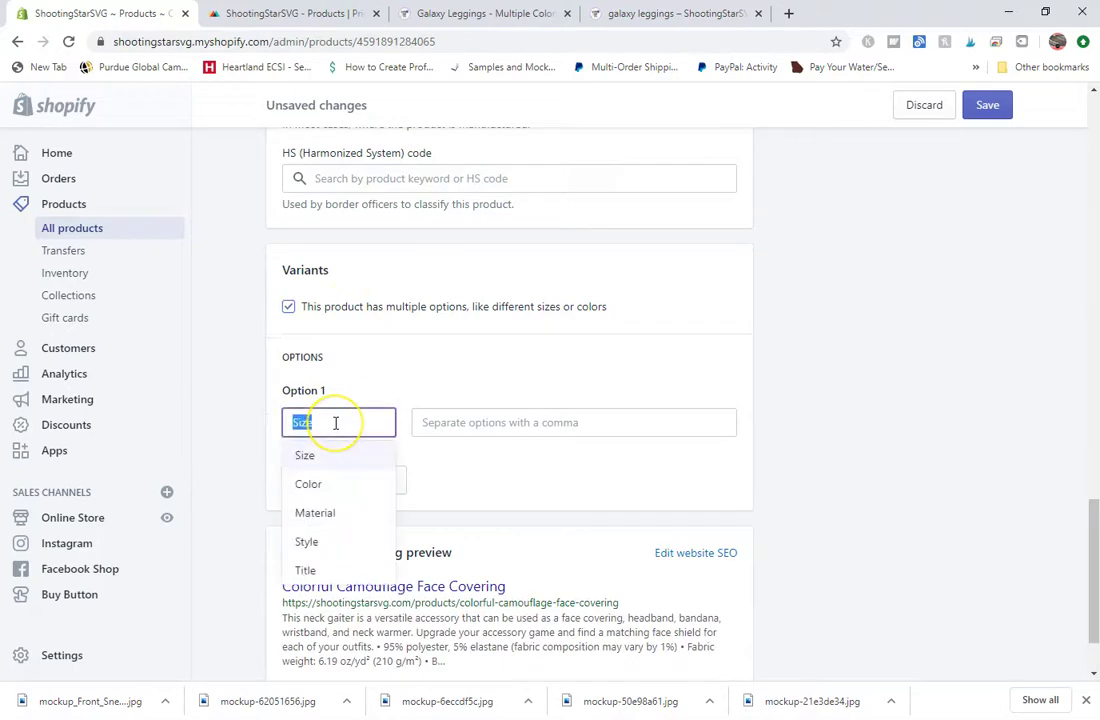
click(344, 483)
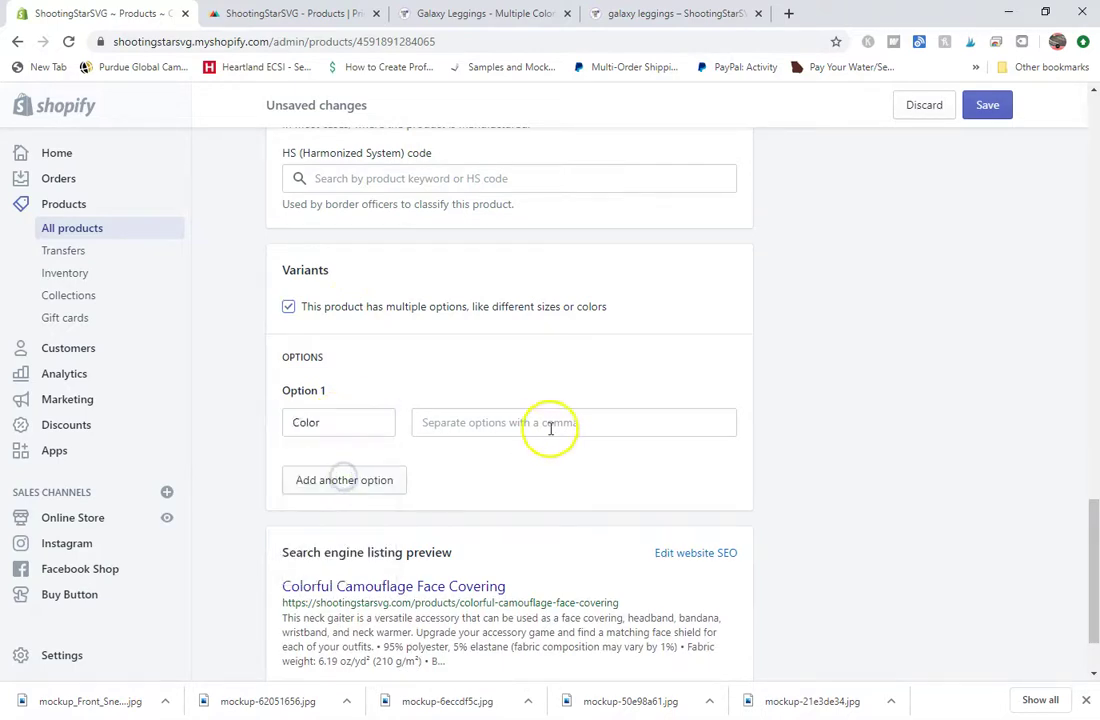
Add the color values Red, Orange, Yellow, Green, Blue and Purple, and save the product
click(547, 422)
text(Red)
key(Return)
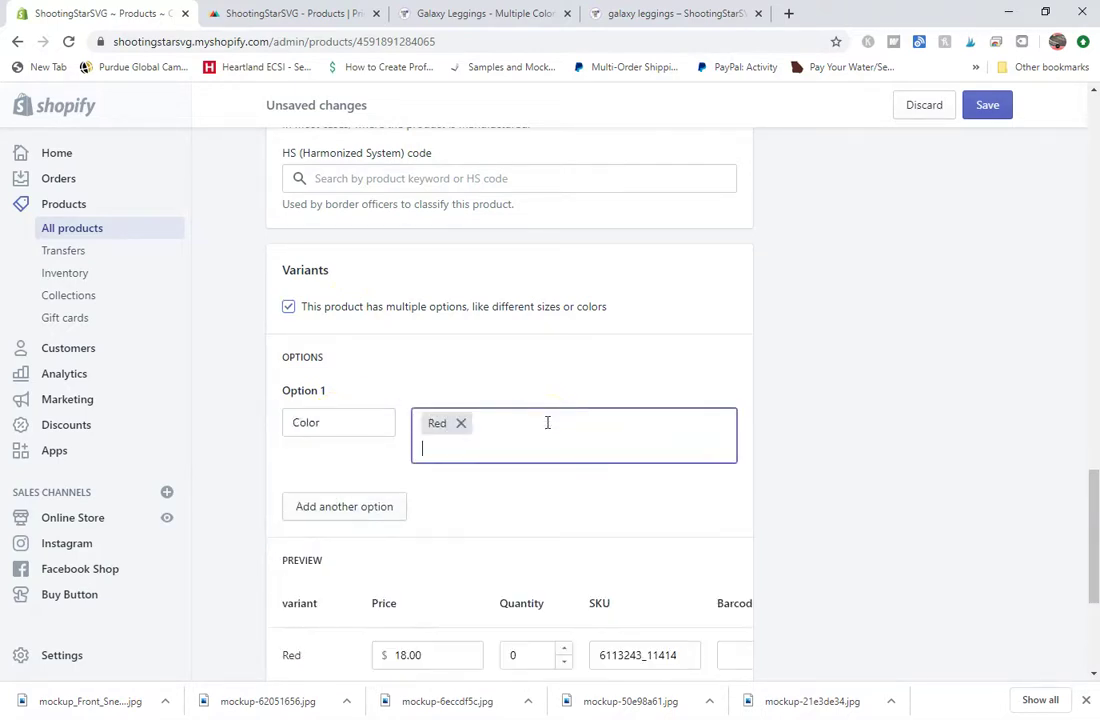
text(Orange)
key(Return)
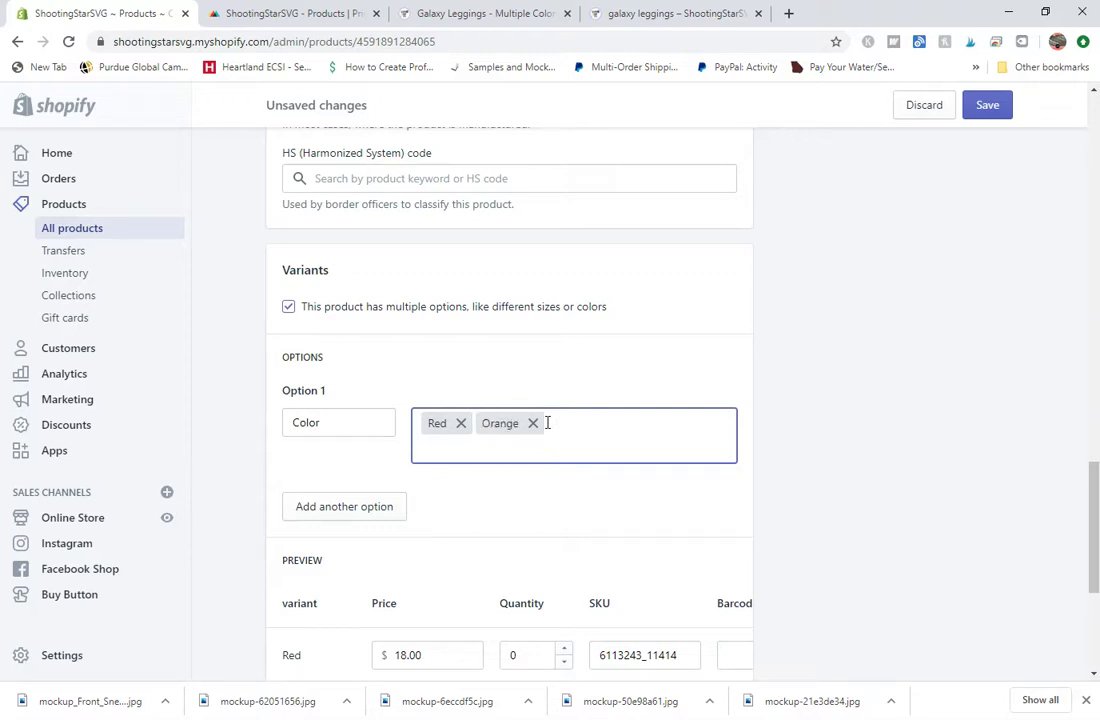
text(Yellow)
key(Return)
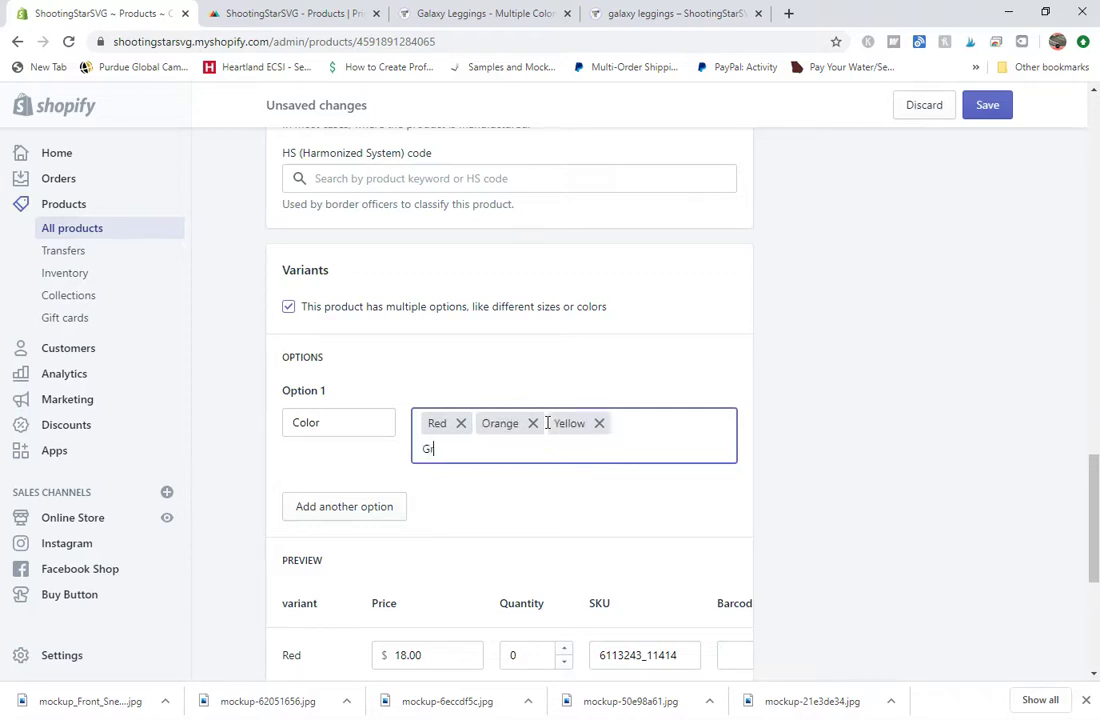
key(Return)
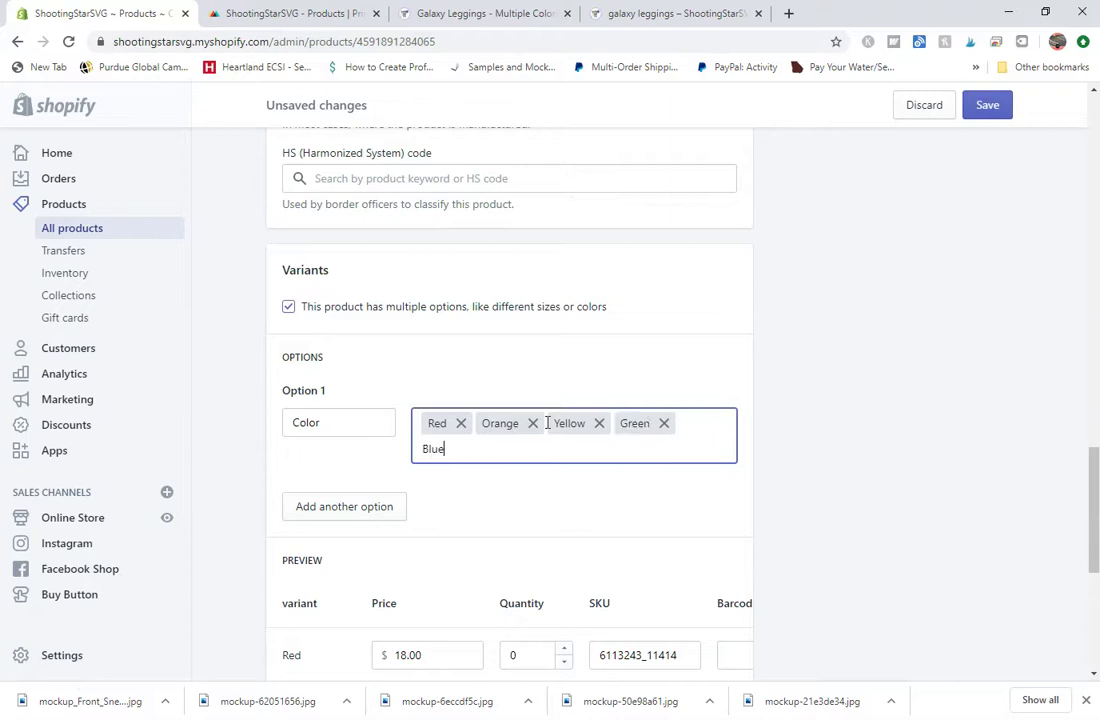
text(Blue)
key(Return)
click(514, 454)
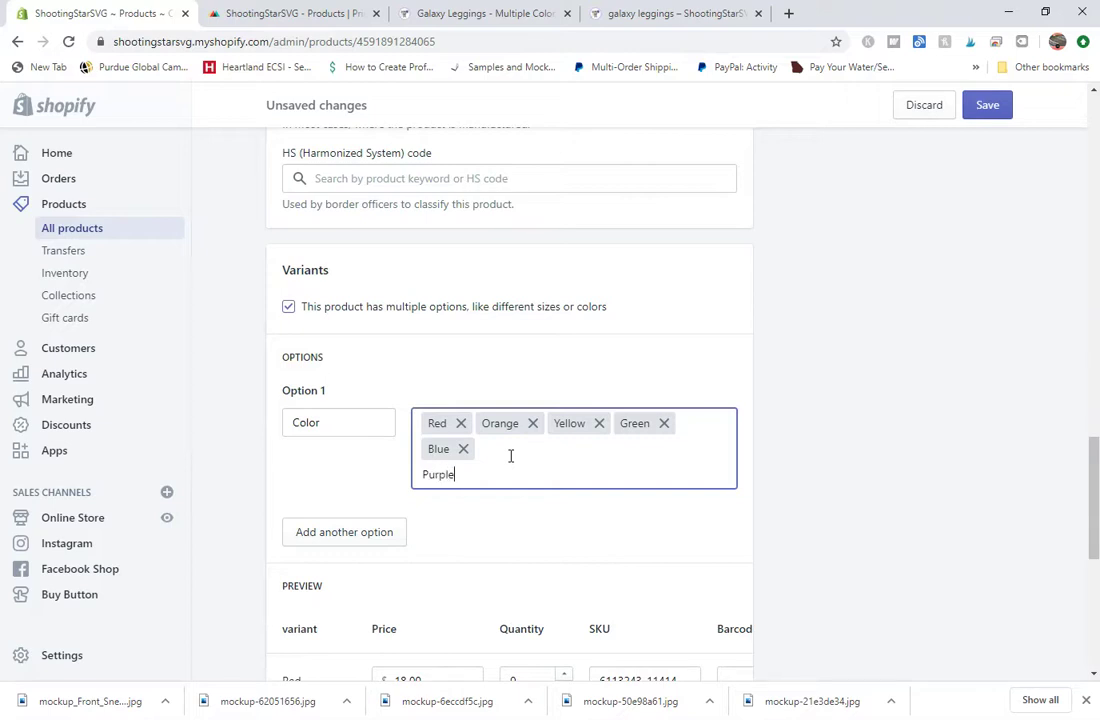
key(Return)
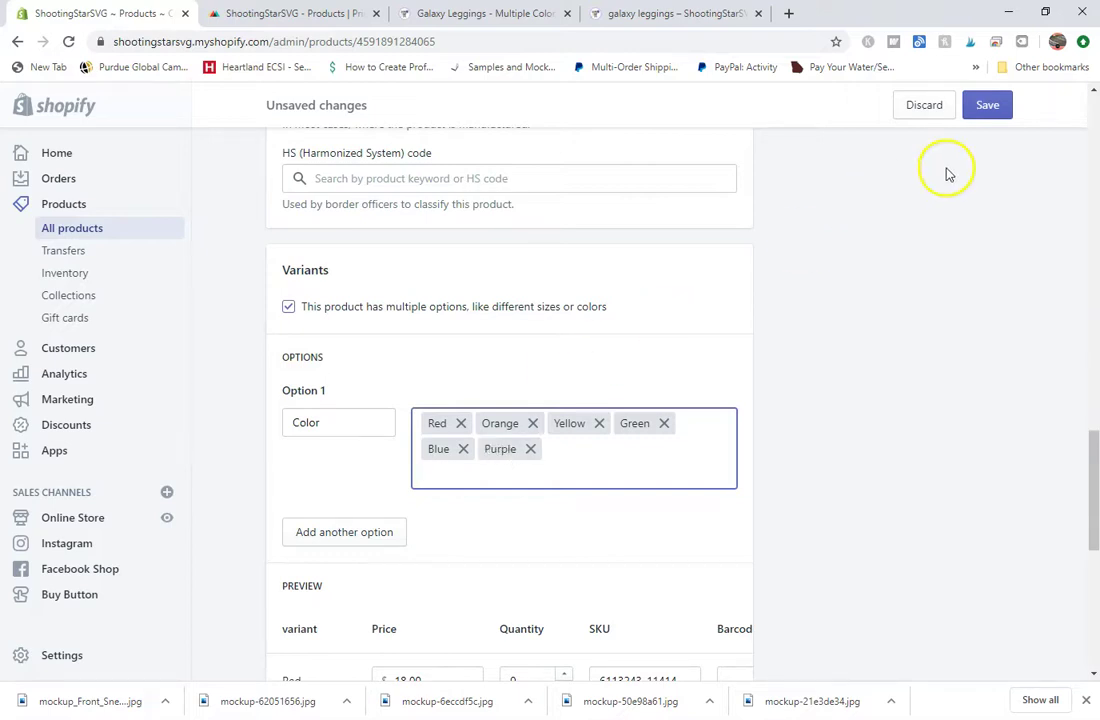
click(986, 108)
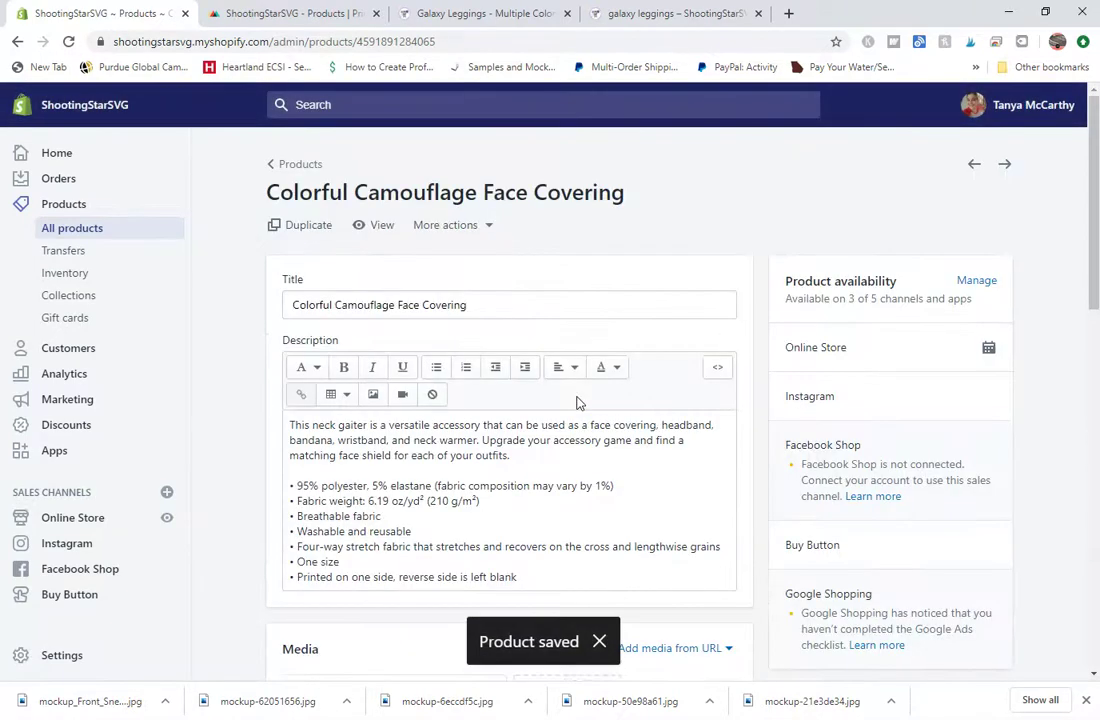
Look over the saved color variants and switch to the Colorful Camouflage Face Covering variant list in Printful
scroll(258, 439, down, 10)
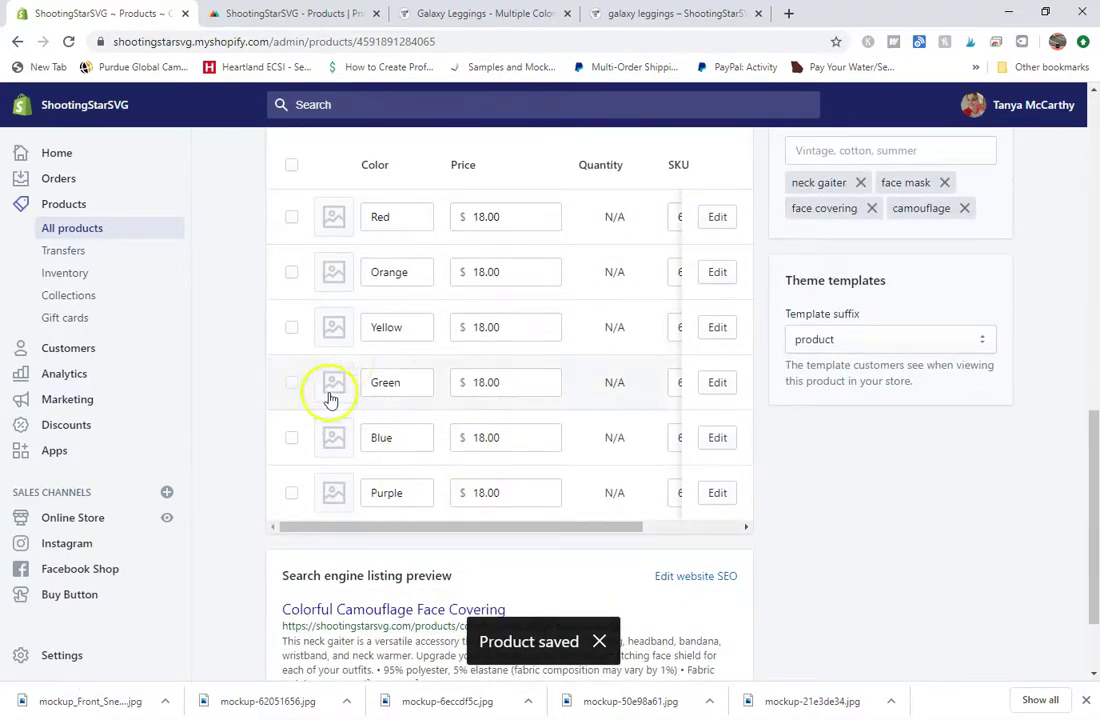
drag(432, 528, 316, 519)
scroll(228, 467, up, 2)
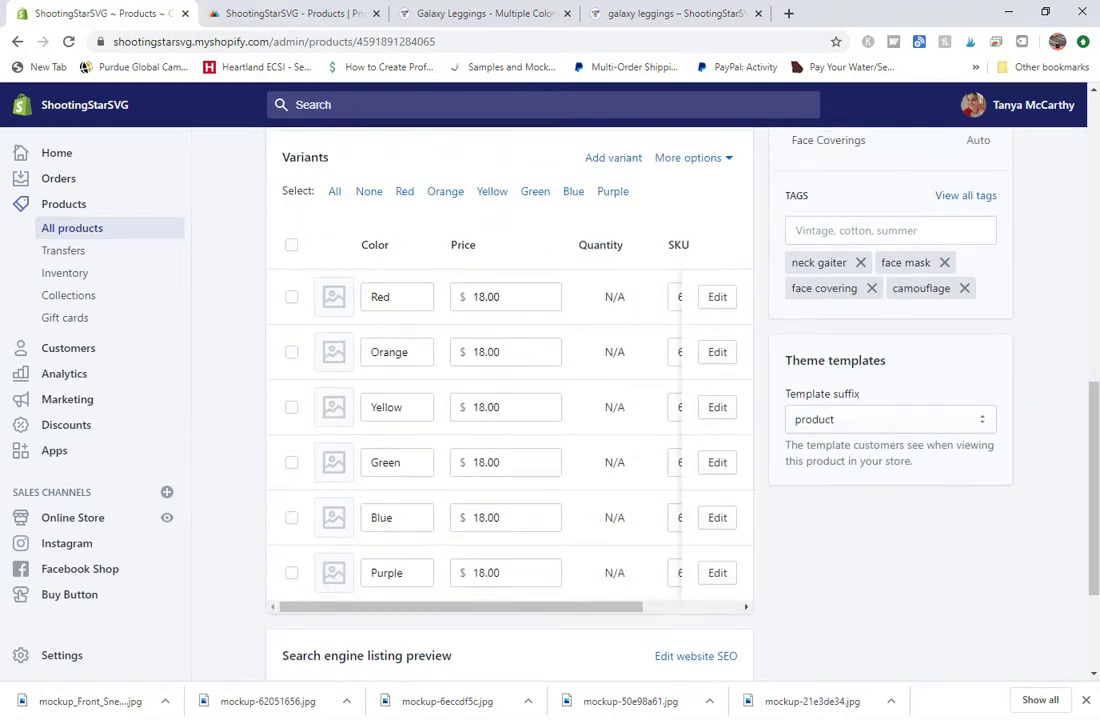
key(ctrl+Tab)
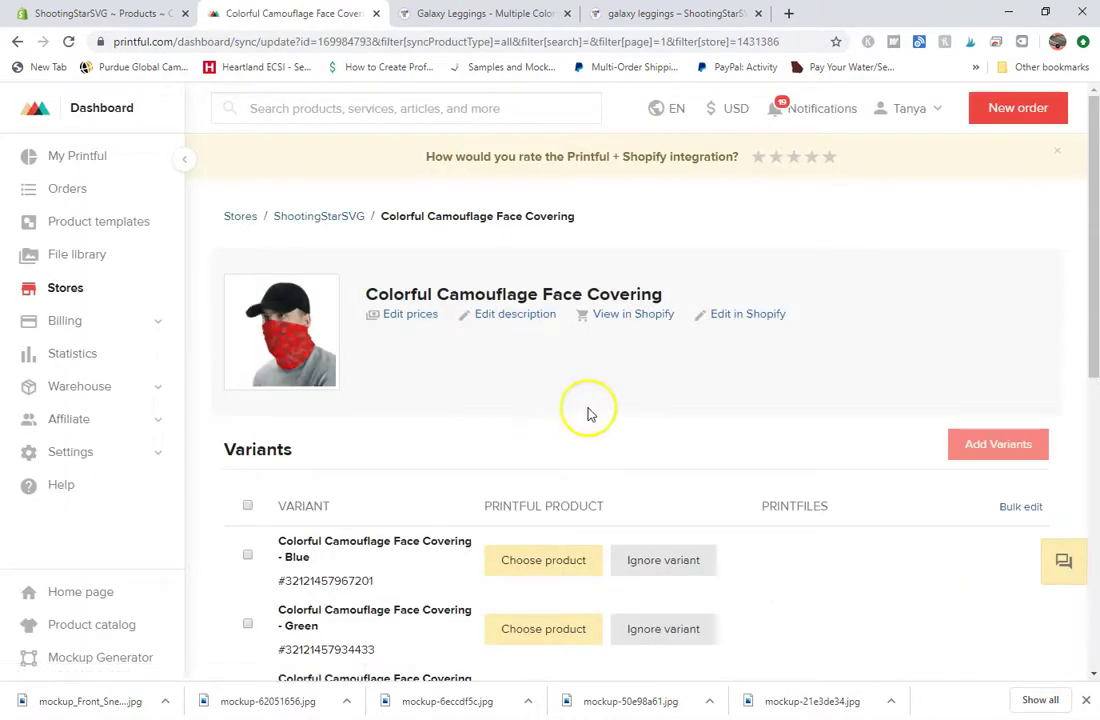
scroll(588, 413, down, 5)
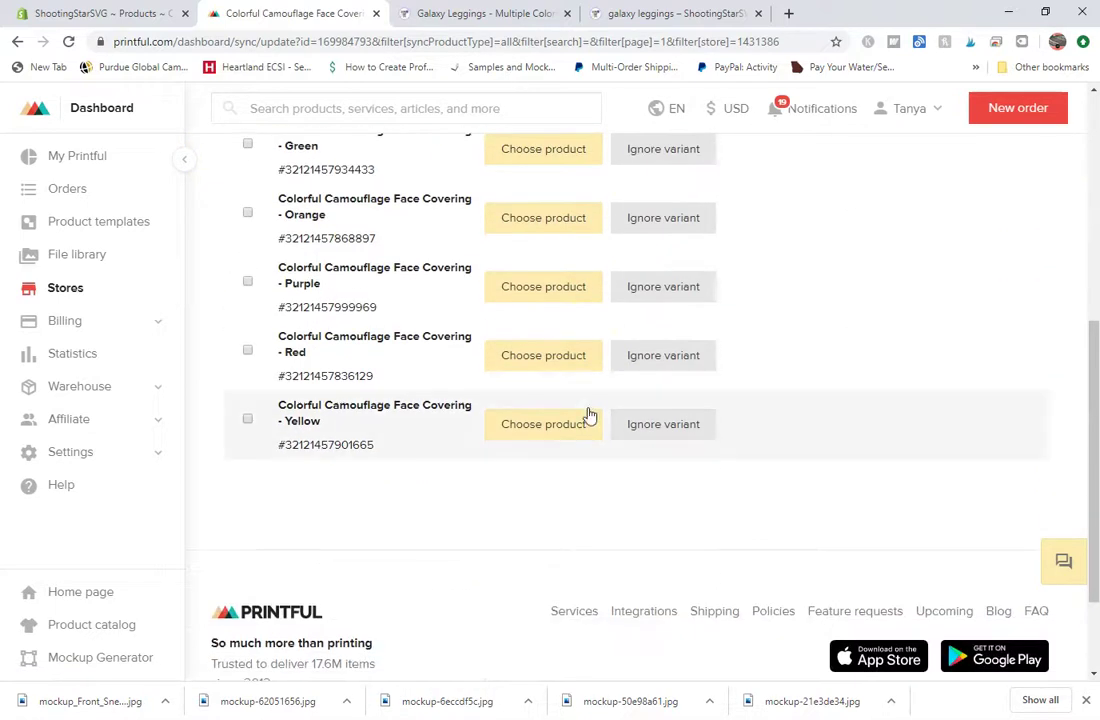
scroll(588, 413, up, 5)
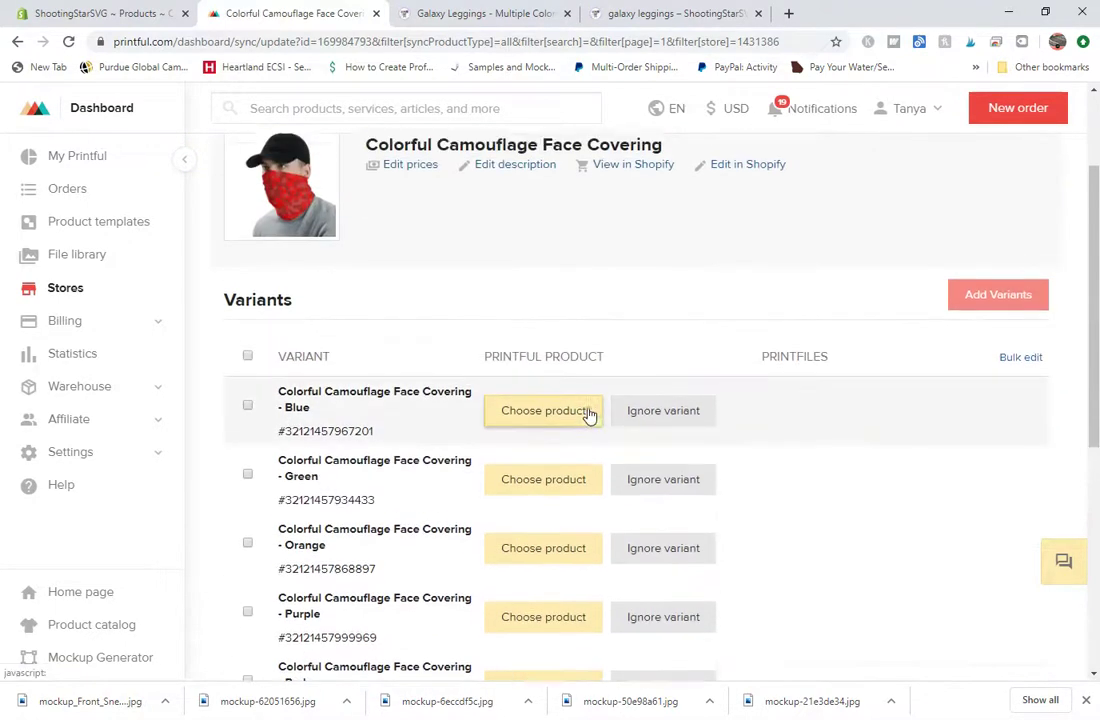
scroll(575, 412, down, 1)
scroll(507, 440, down, 2)
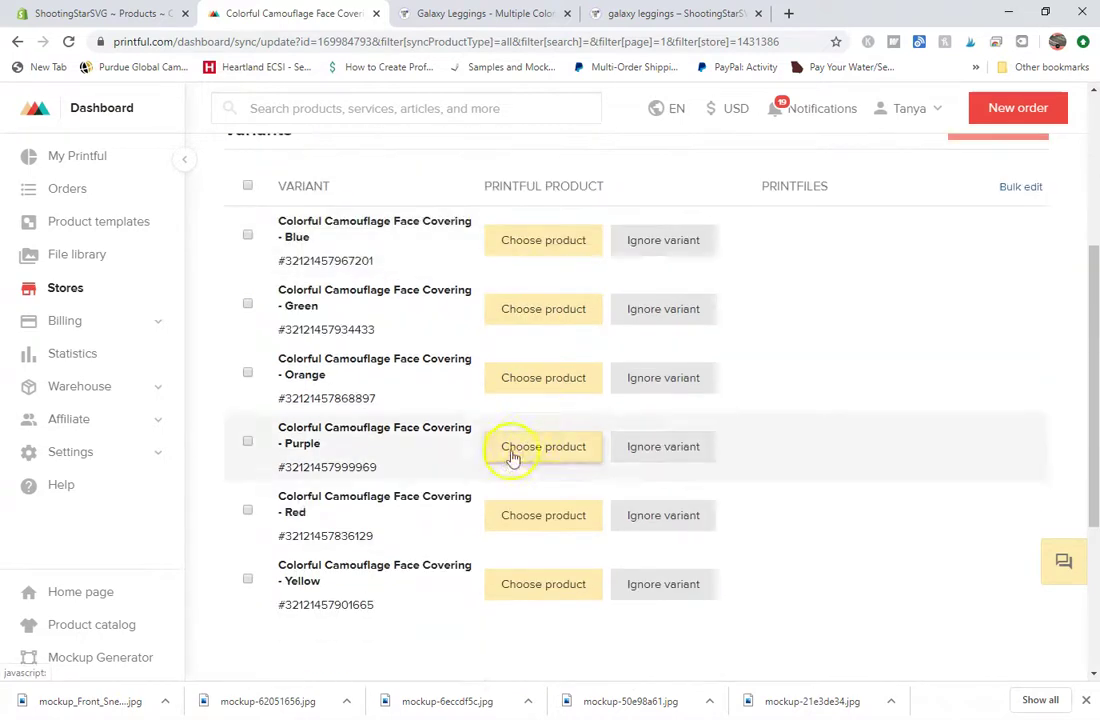
Sync the Red variant to the Camouflage 1 variant of the already synced Camouflage Face Covering, looking among synced items for "face covering"
click(516, 516)
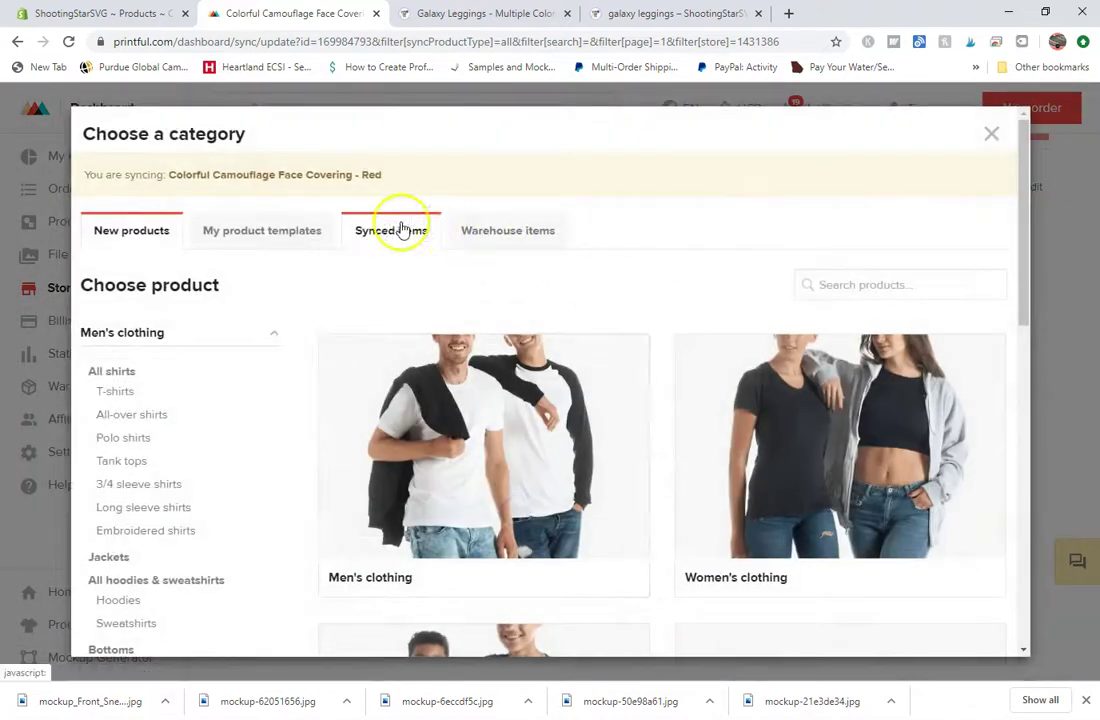
click(400, 226)
click(888, 289)
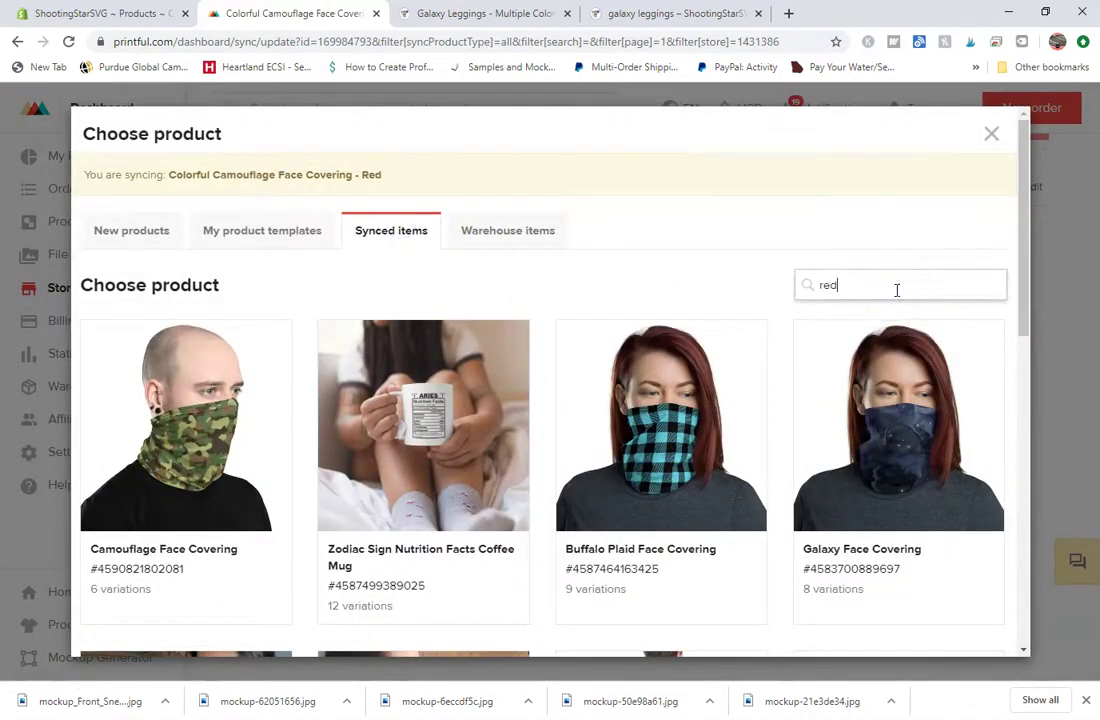
text(red)
key(BackSpace)
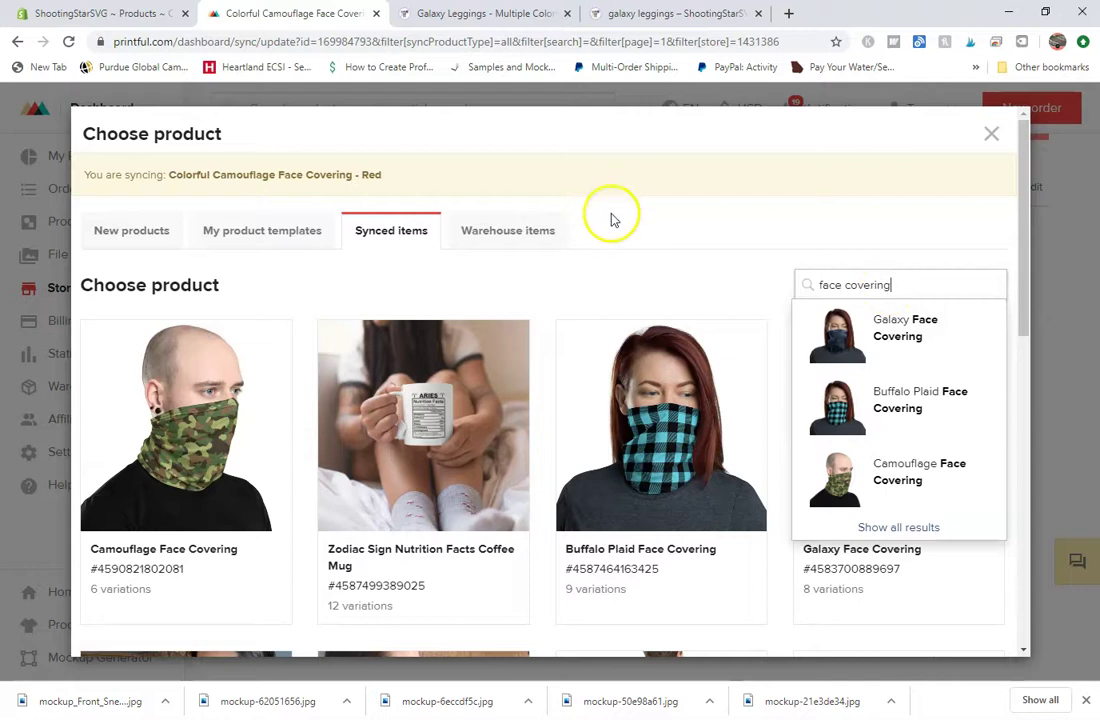
click(235, 374)
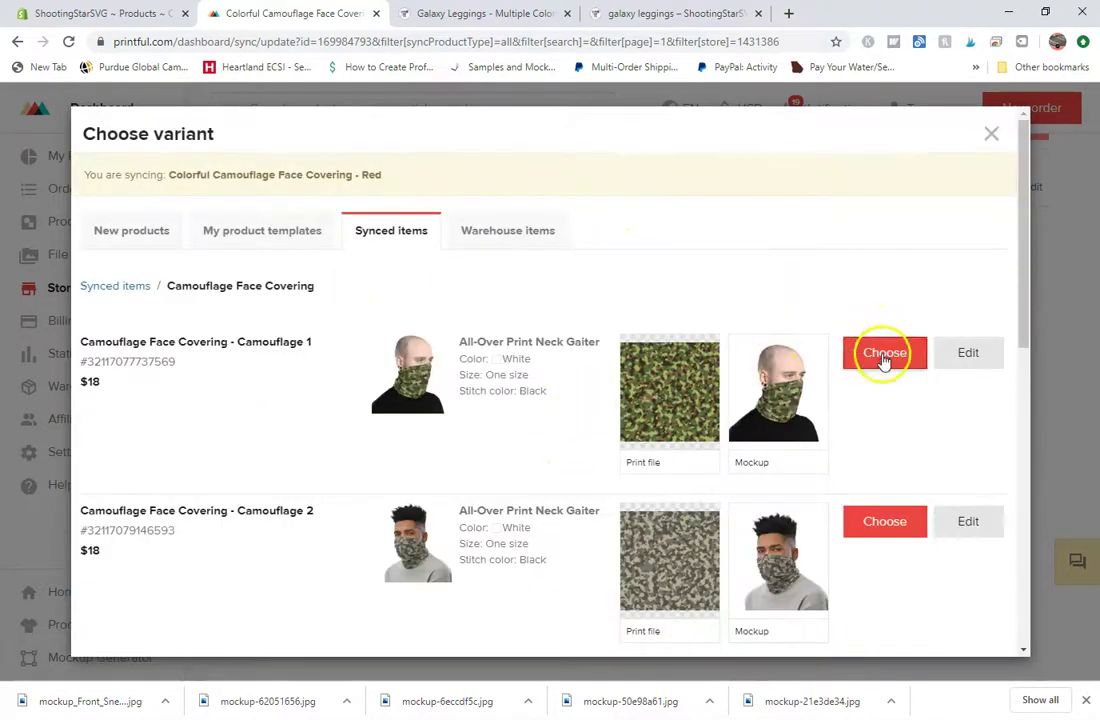
click(884, 355)
Open the Red variant's design for editing and replace its green camouflage print file with Red-Camo.jpg from the file library
scroll(870, 400, down, 3)
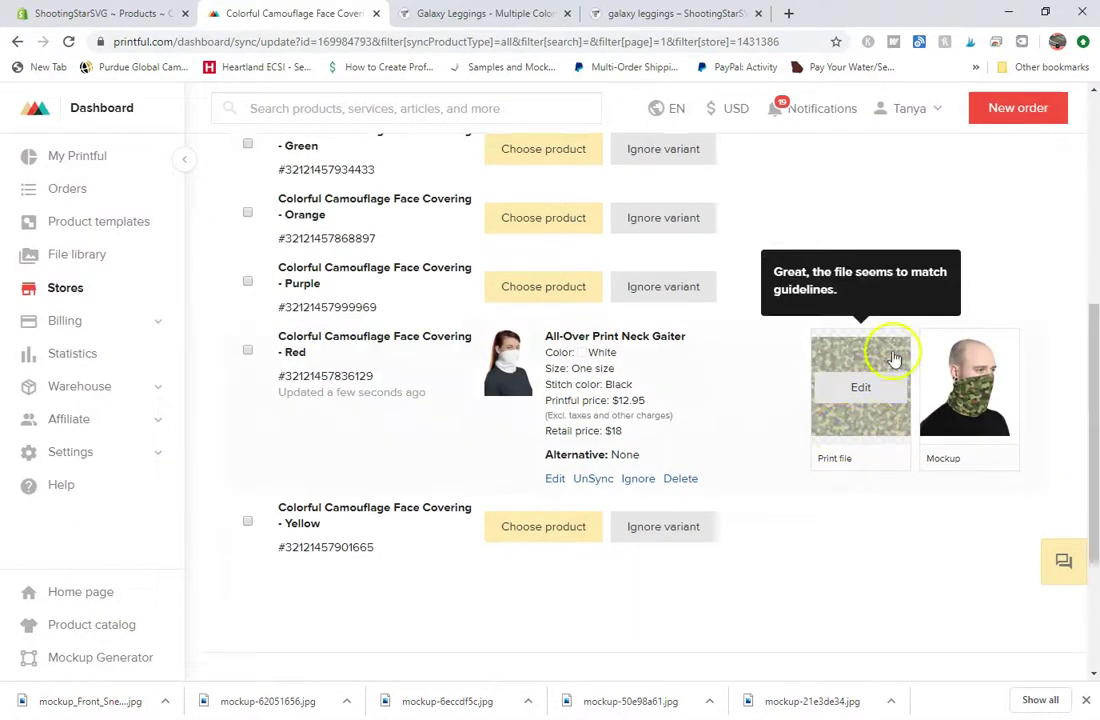
click(876, 402)
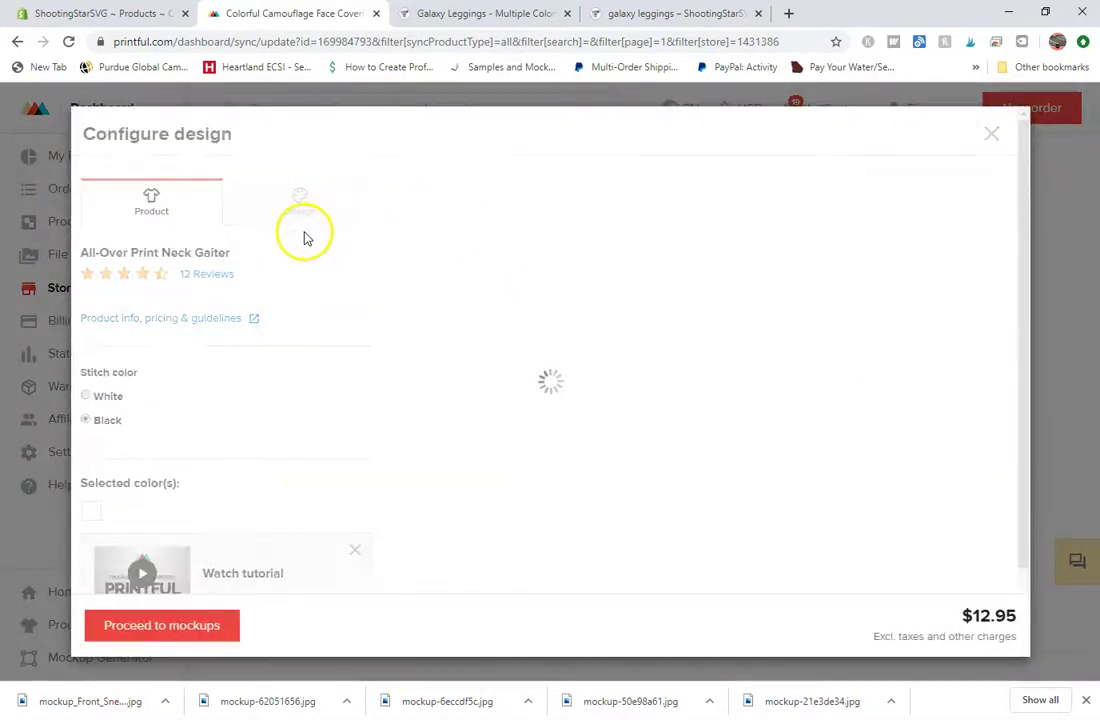
click(298, 205)
scroll(309, 370, down, 3)
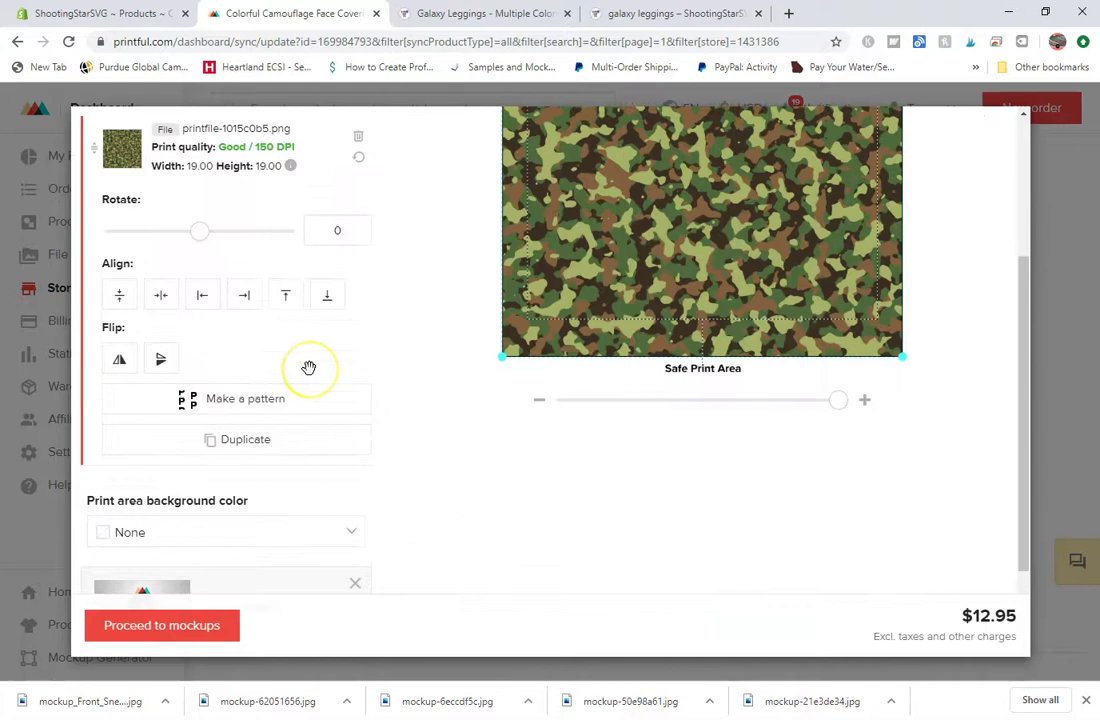
scroll(309, 368, down, 2)
scroll(309, 375, up, 3)
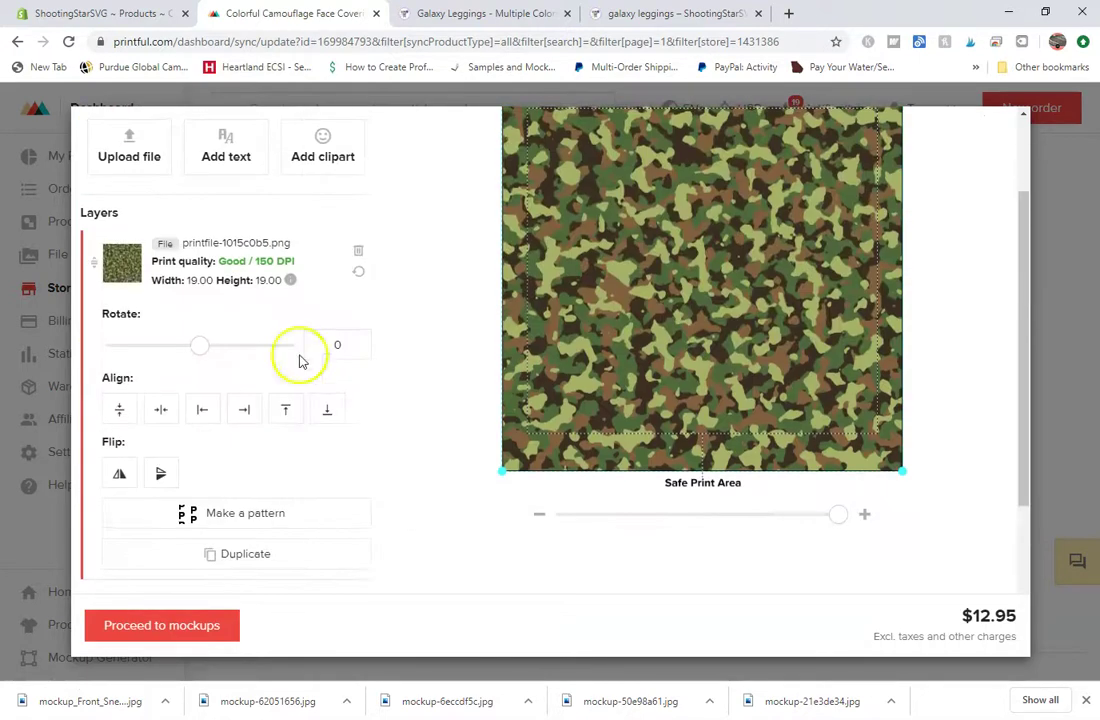
click(358, 253)
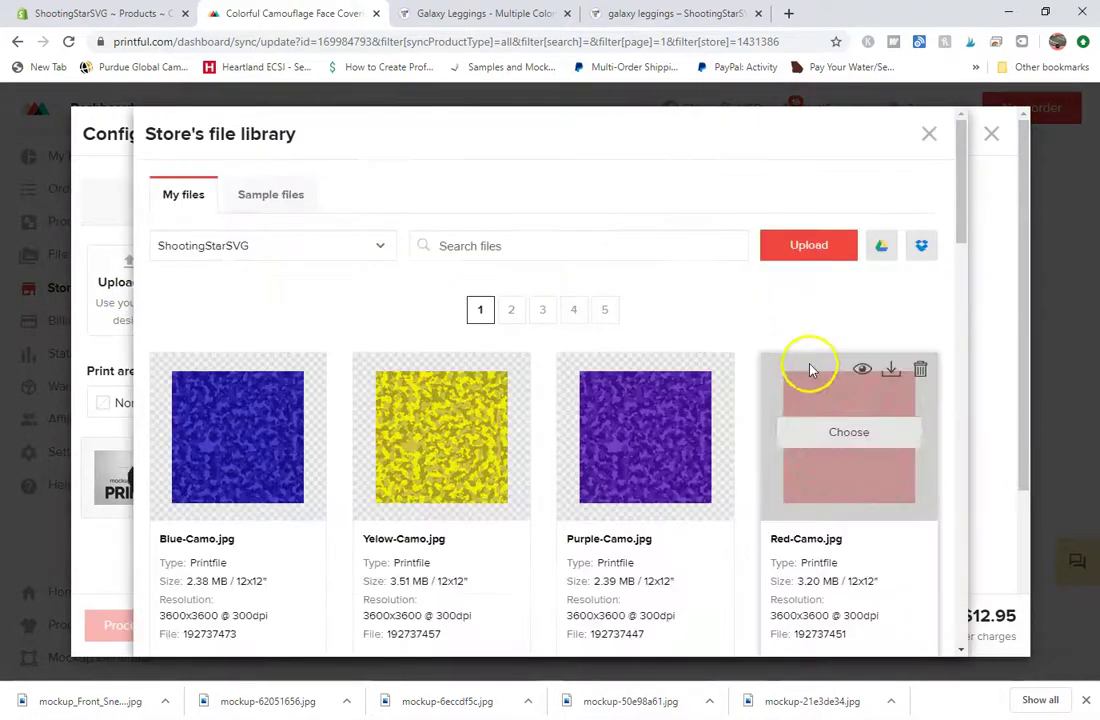
click(838, 437)
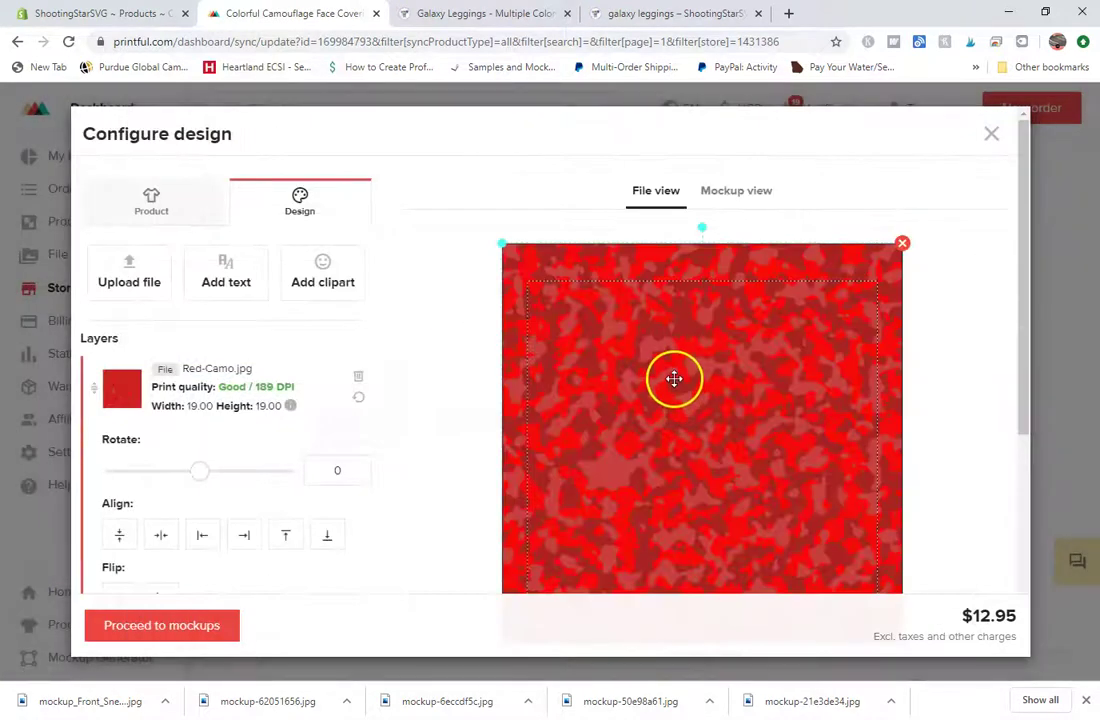
Proceed to the mockups and submit the Red variant's updated design
scroll(430, 422, down, 3)
click(200, 630)
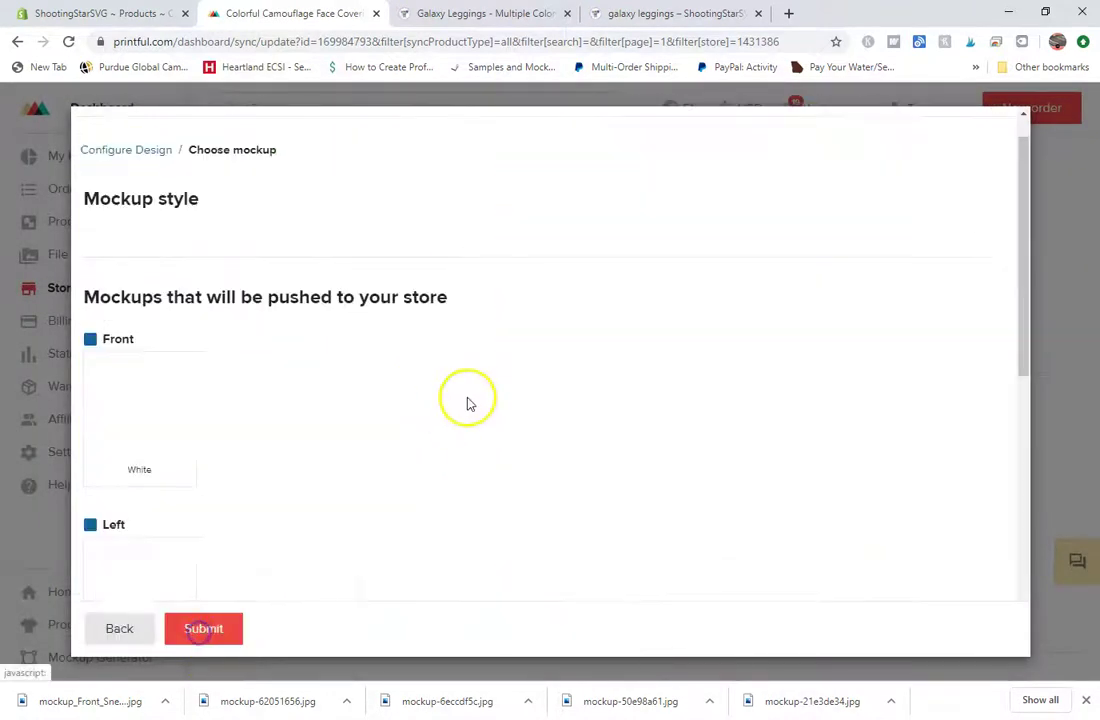
click(120, 558)
scroll(147, 503, down, 3)
click(115, 533)
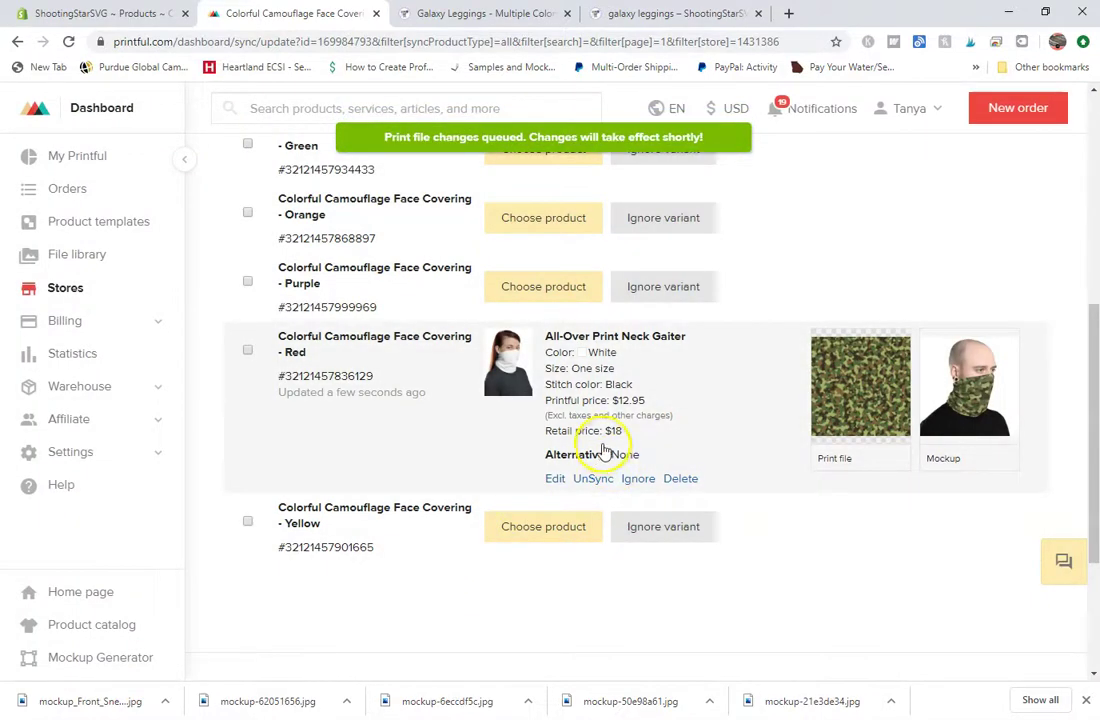
Sync the Blue variant to the Red variant of the already synced Colorful Camouflage Face Covering
scroll(612, 446, up, 4)
click(533, 331)
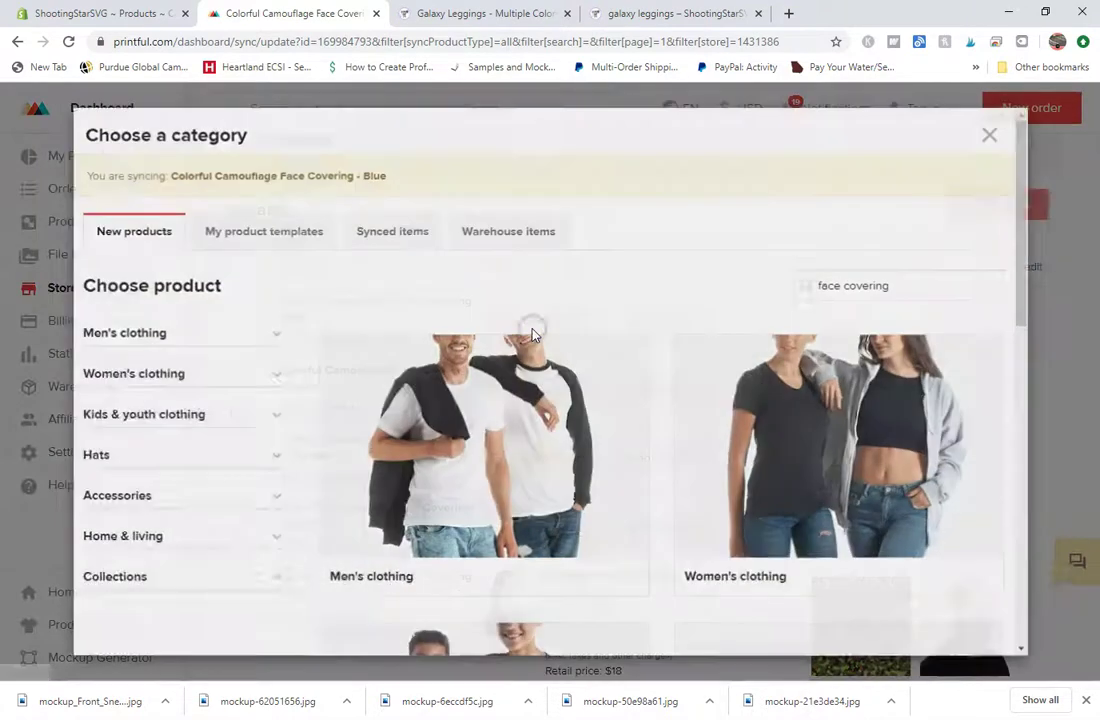
click(407, 230)
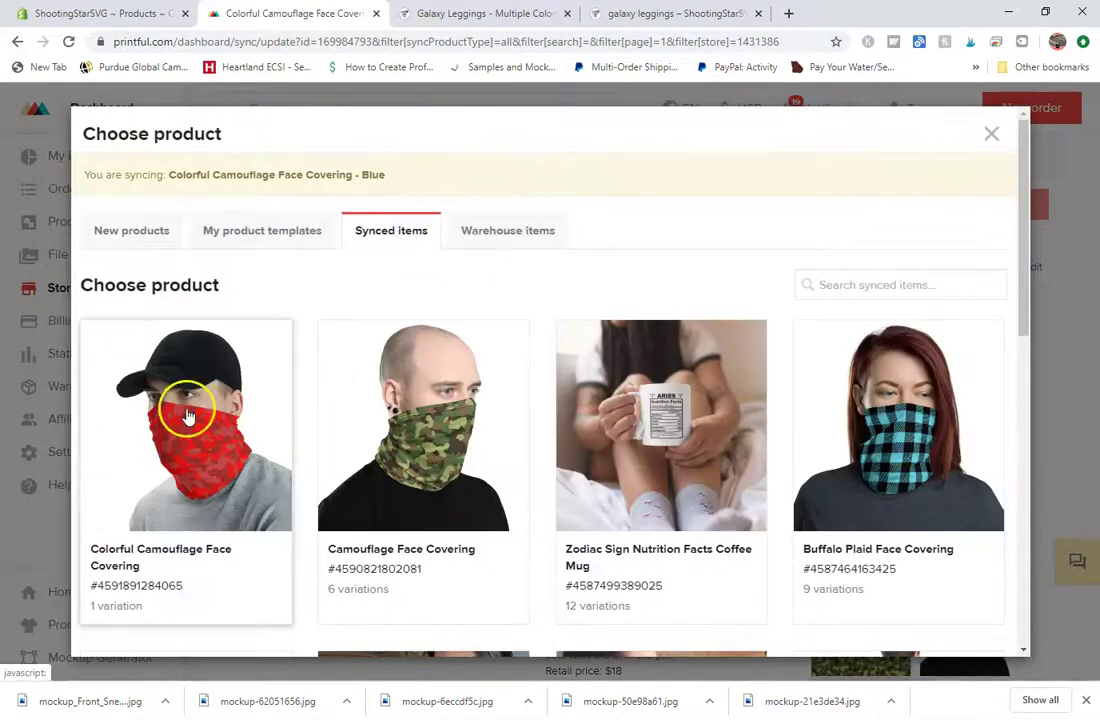
click(187, 414)
click(886, 357)
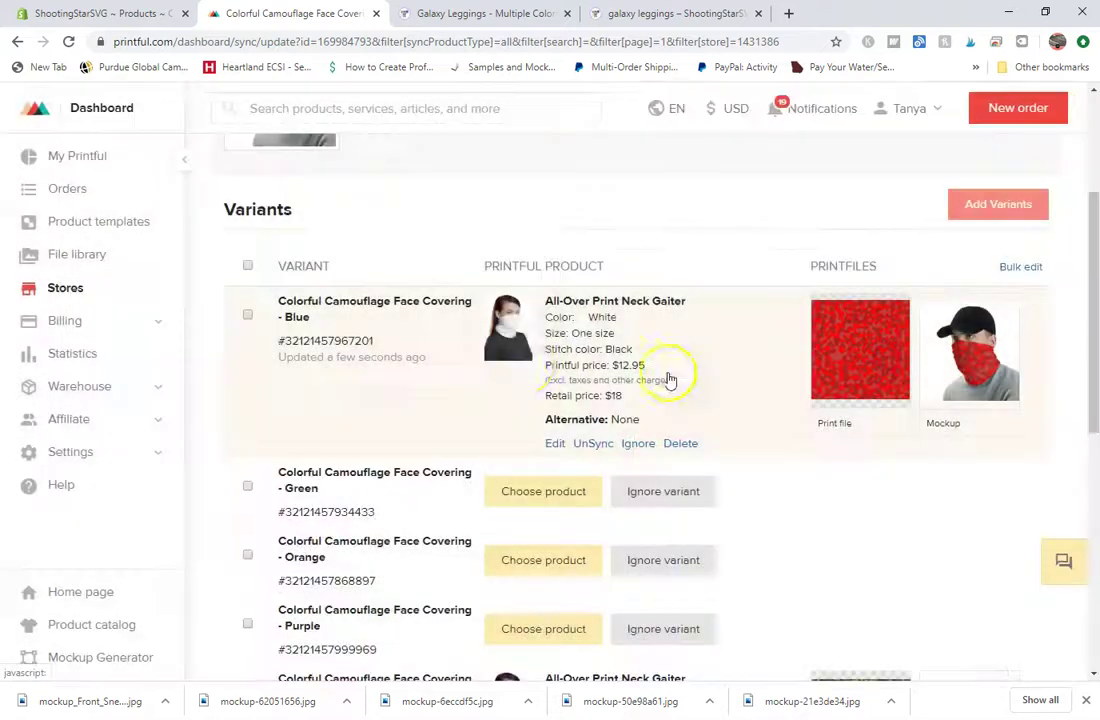
click(858, 349)
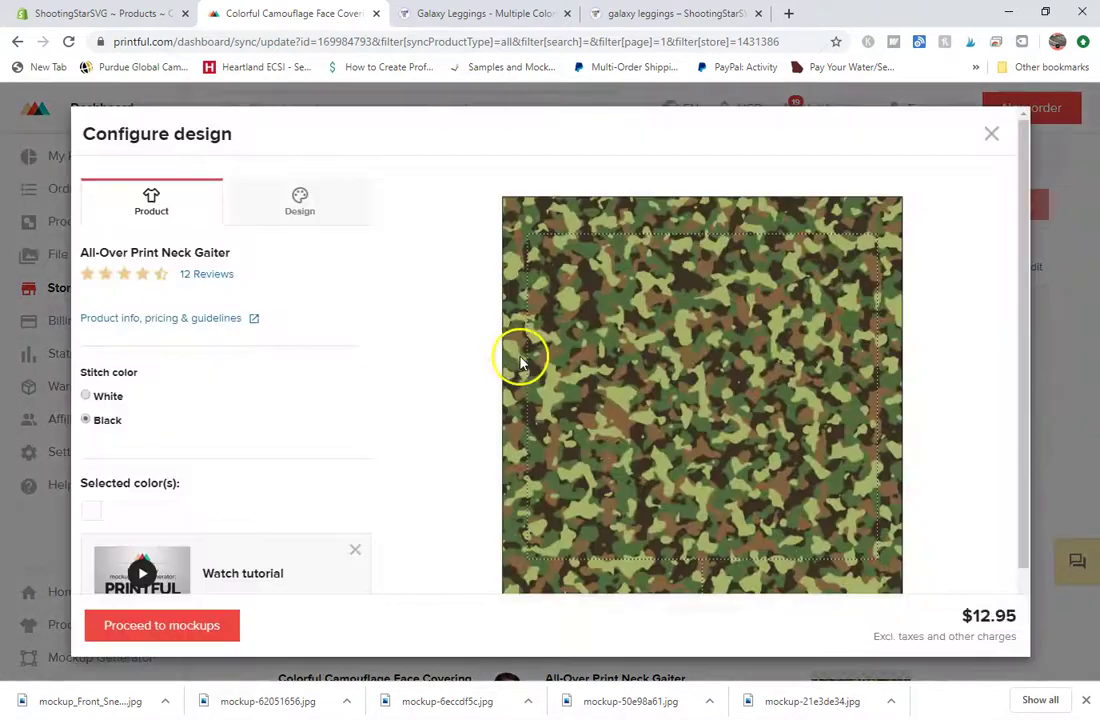
click(256, 218)
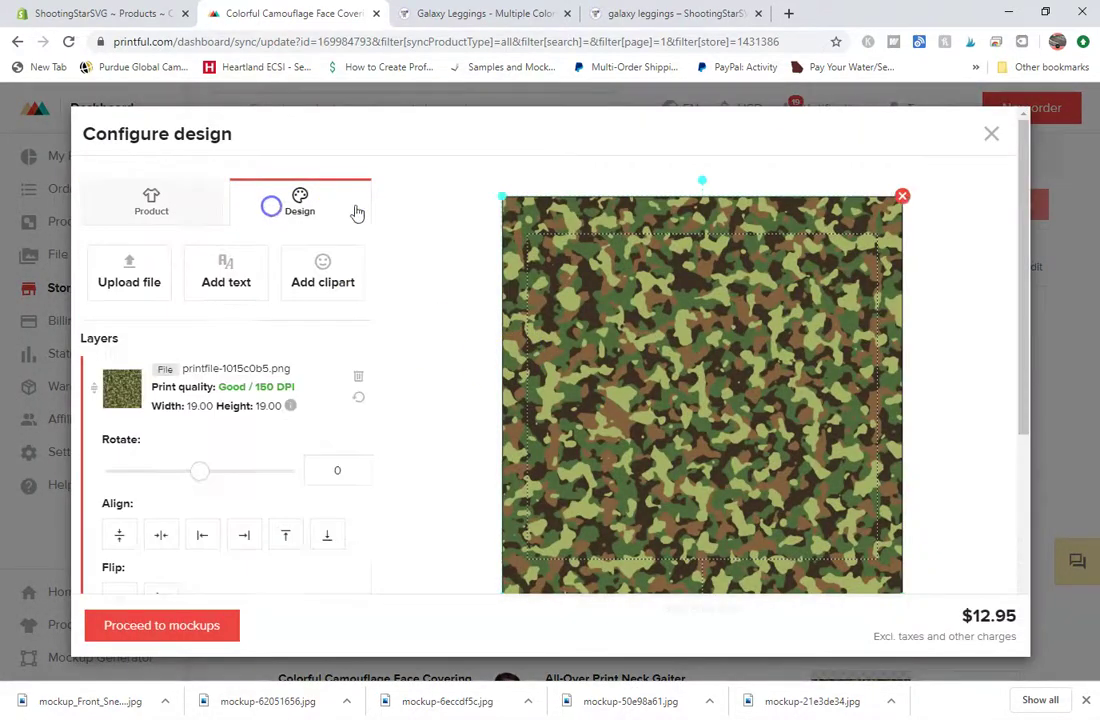
click(901, 199)
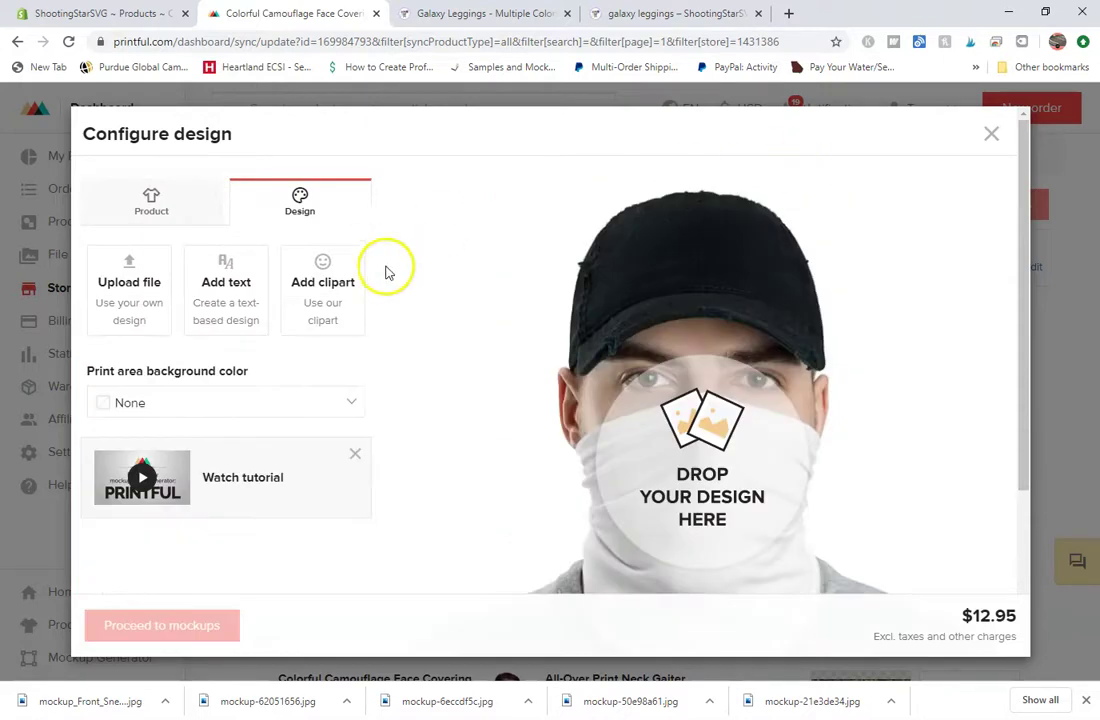
click(990, 133)
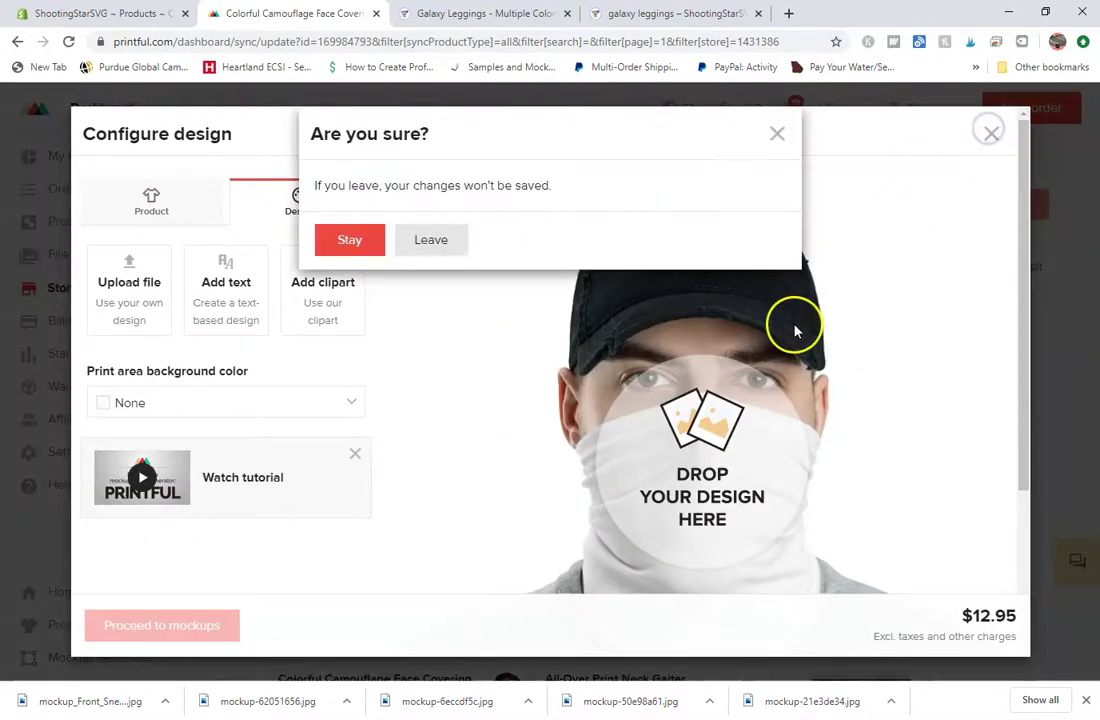
click(431, 240)
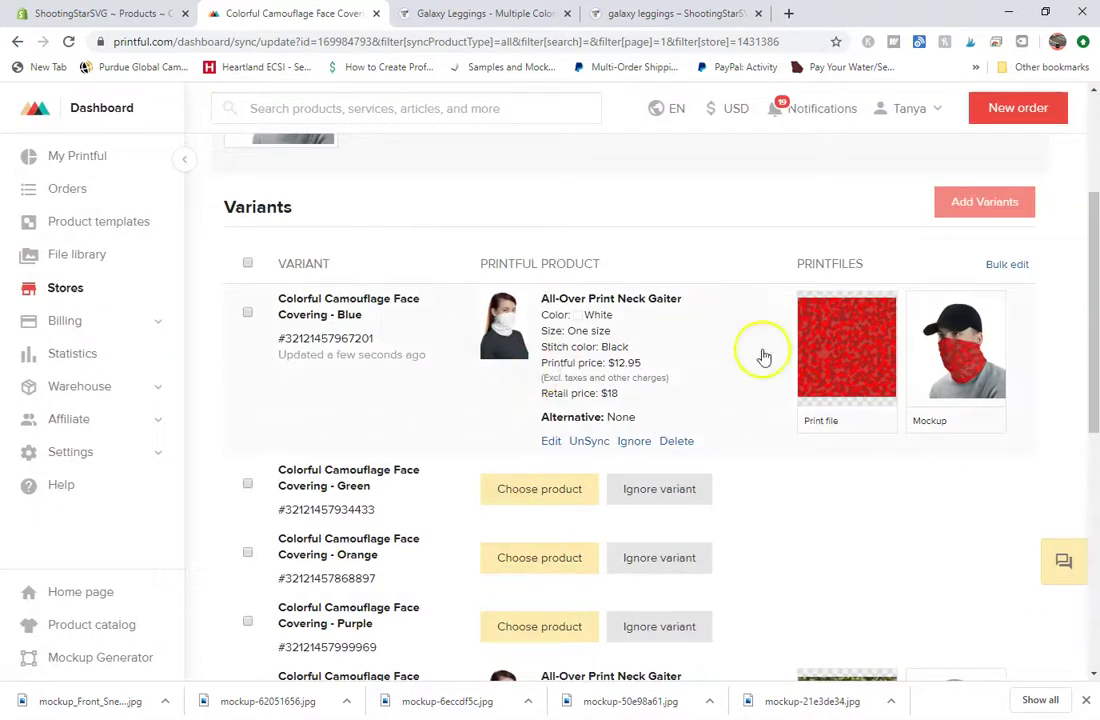
Open the Blue variant's design for editing and replace its green camouflage print file with Blue-Camo.jpg from the file library
click(838, 350)
click(310, 207)
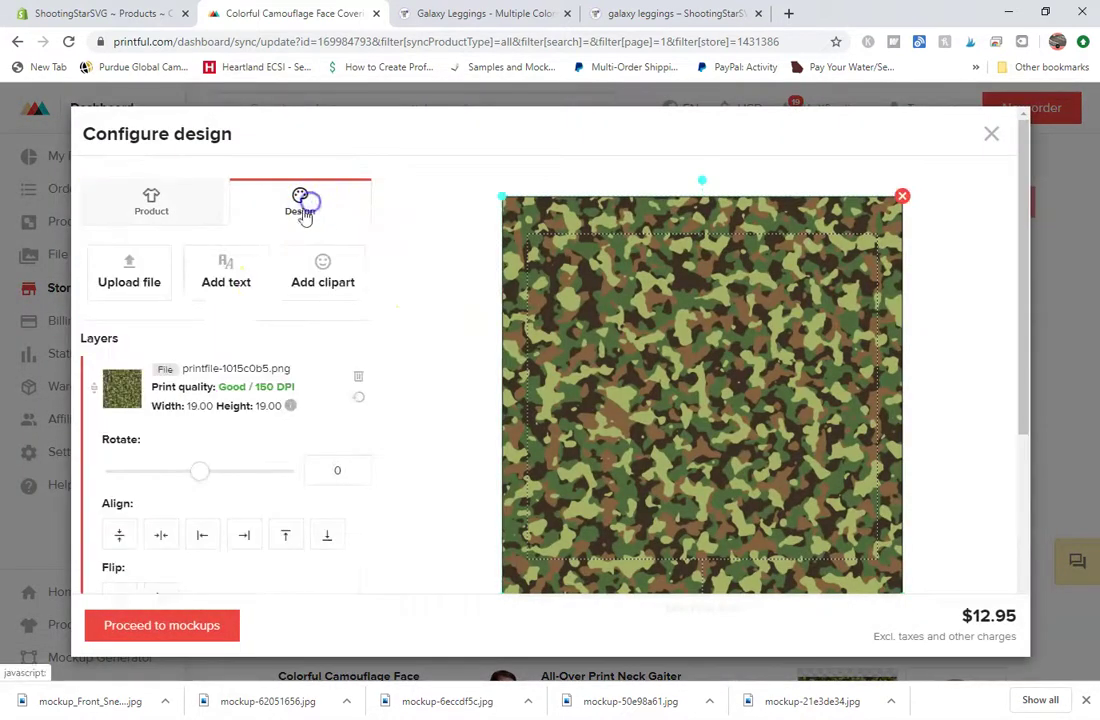
click(358, 370)
click(150, 288)
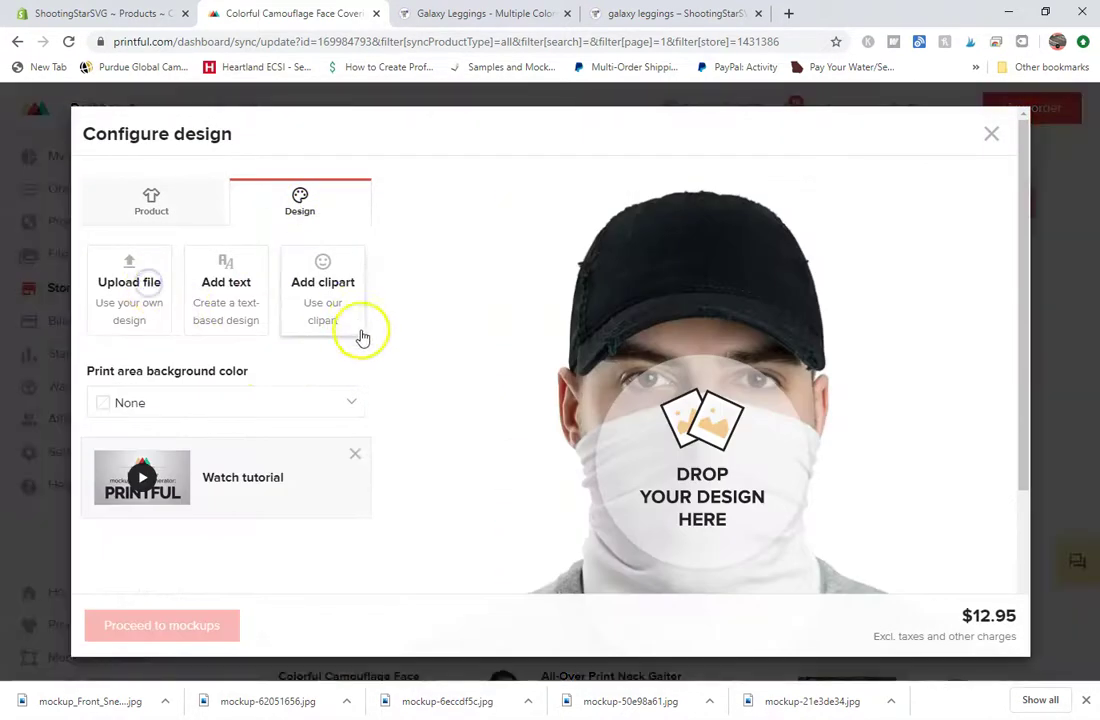
click(228, 434)
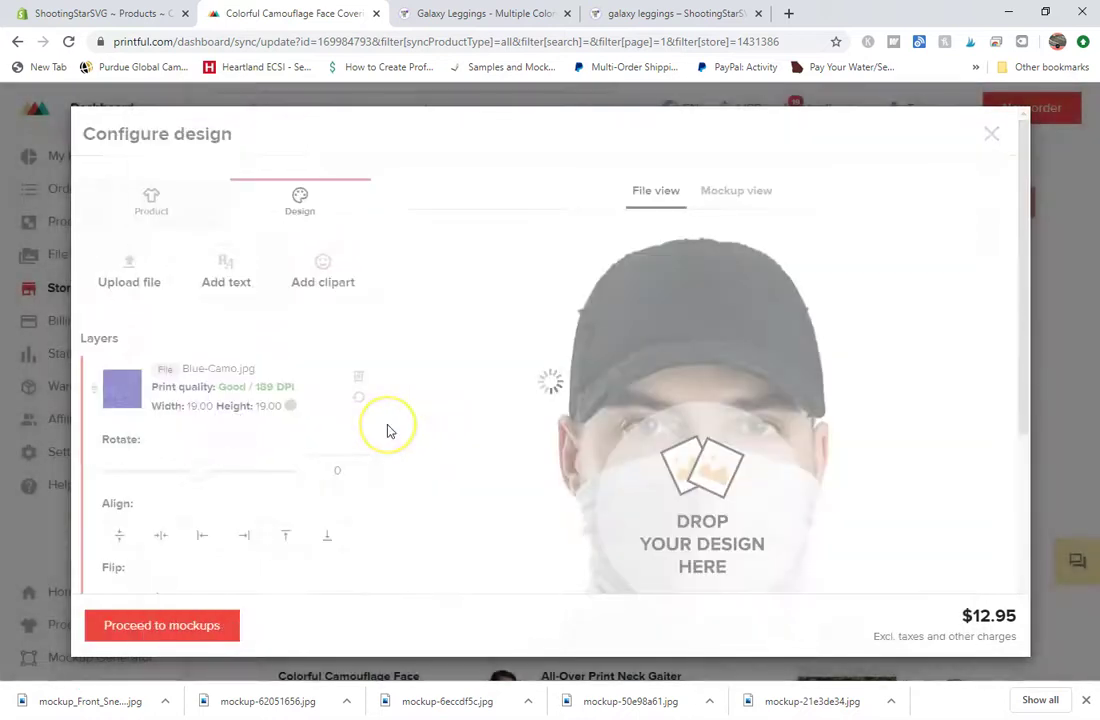
scroll(385, 430, down, 3)
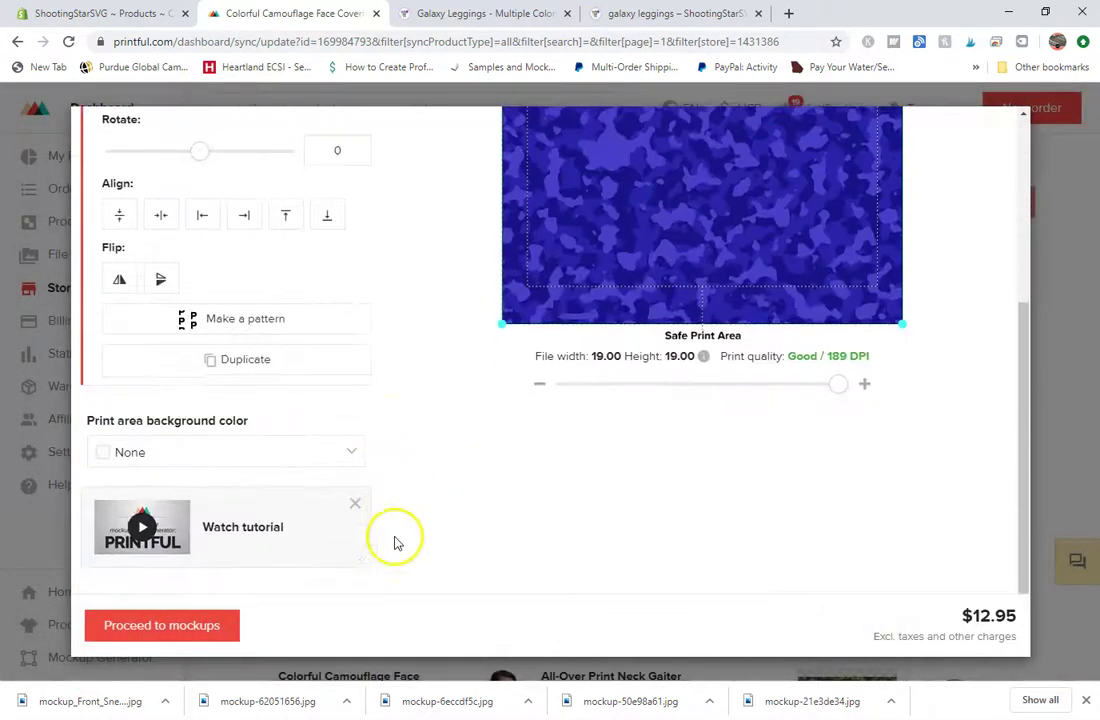
Proceed to the mockups, choose the Men's 2 style with only the Right view pushed to the store, and submit the Blue variant's design
click(203, 625)
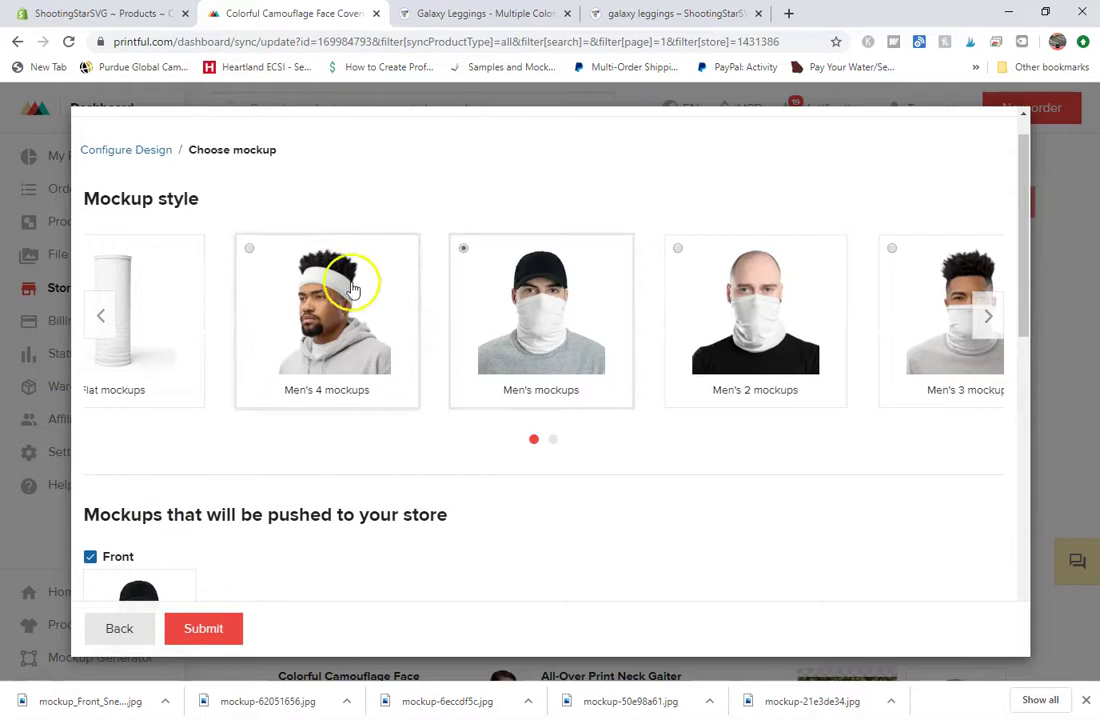
click(748, 318)
scroll(331, 528, down, 3)
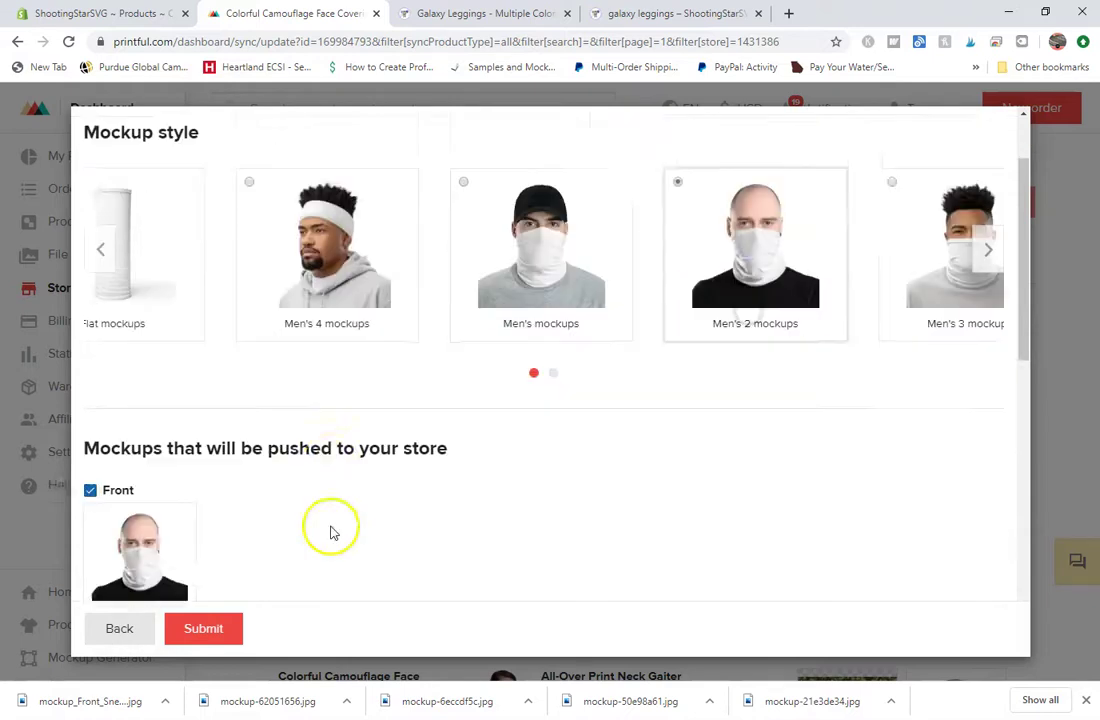
click(118, 316)
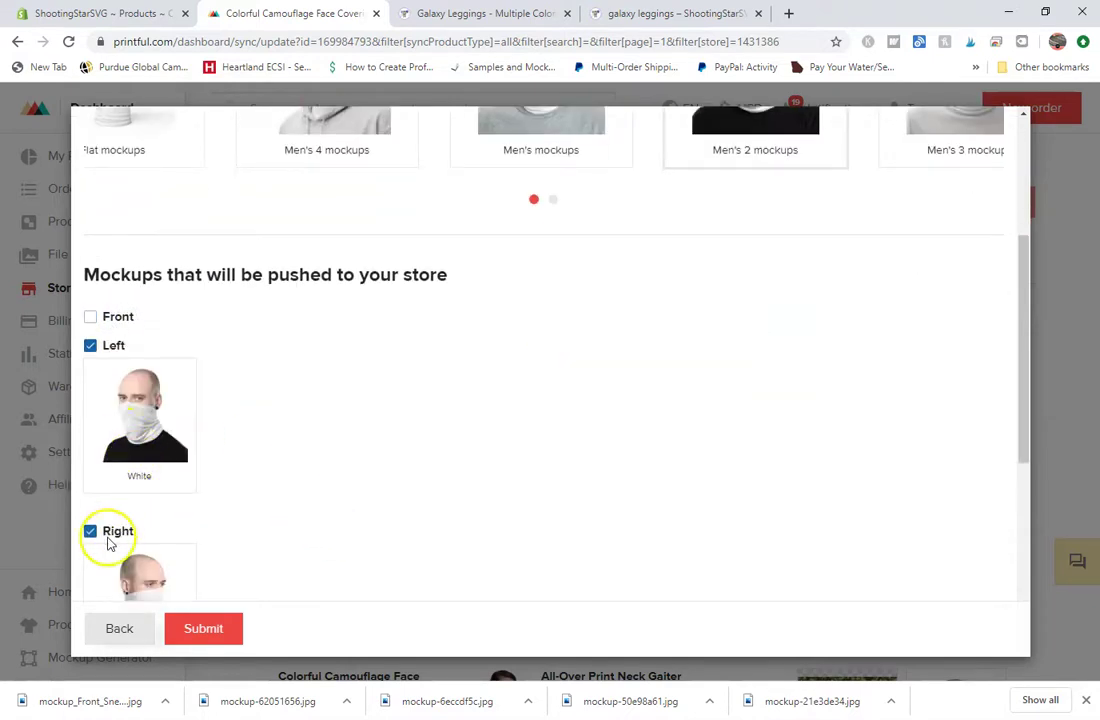
scroll(472, 205, up, 1)
click(524, 190)
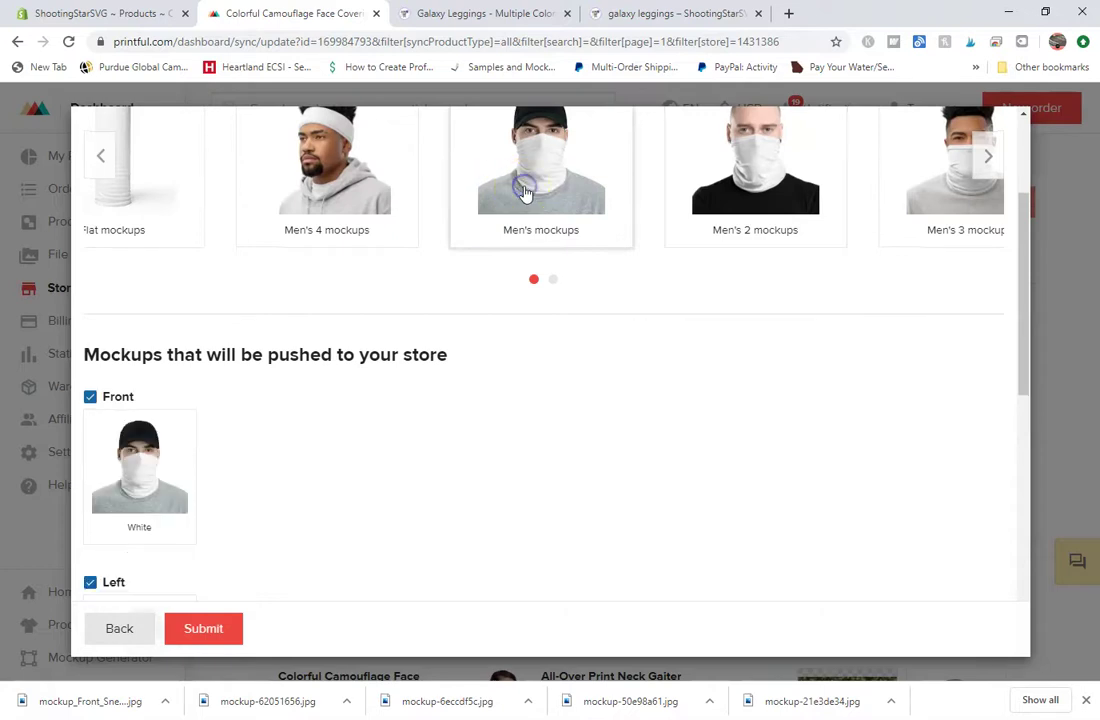
click(700, 163)
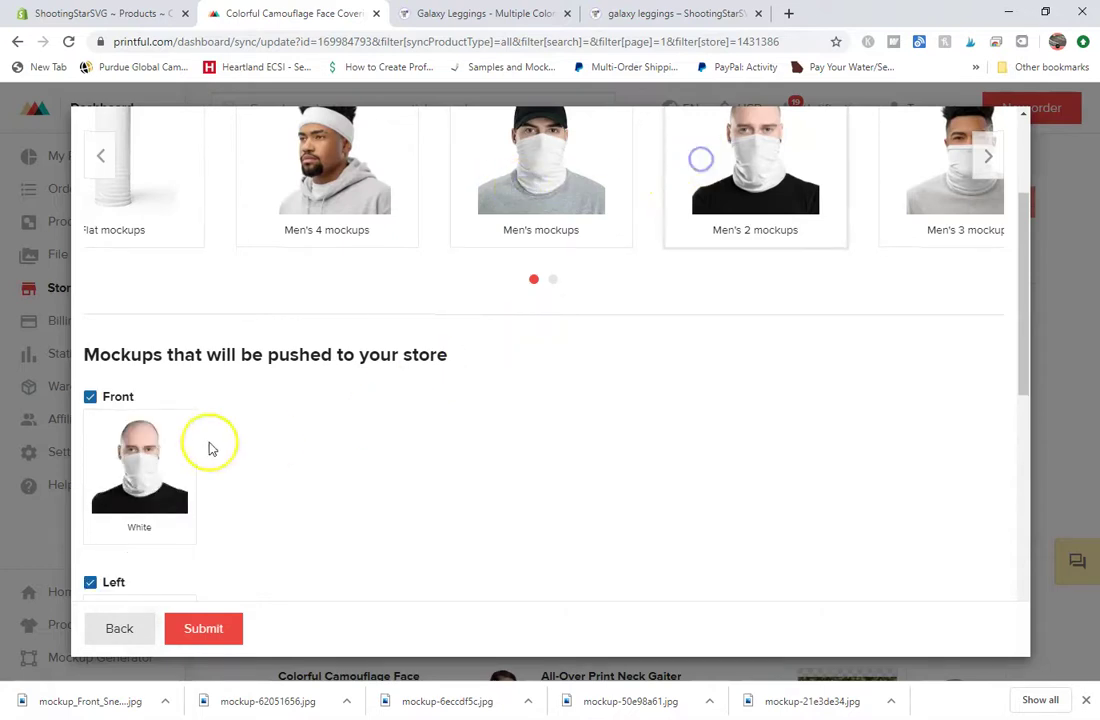
click(118, 397)
click(110, 424)
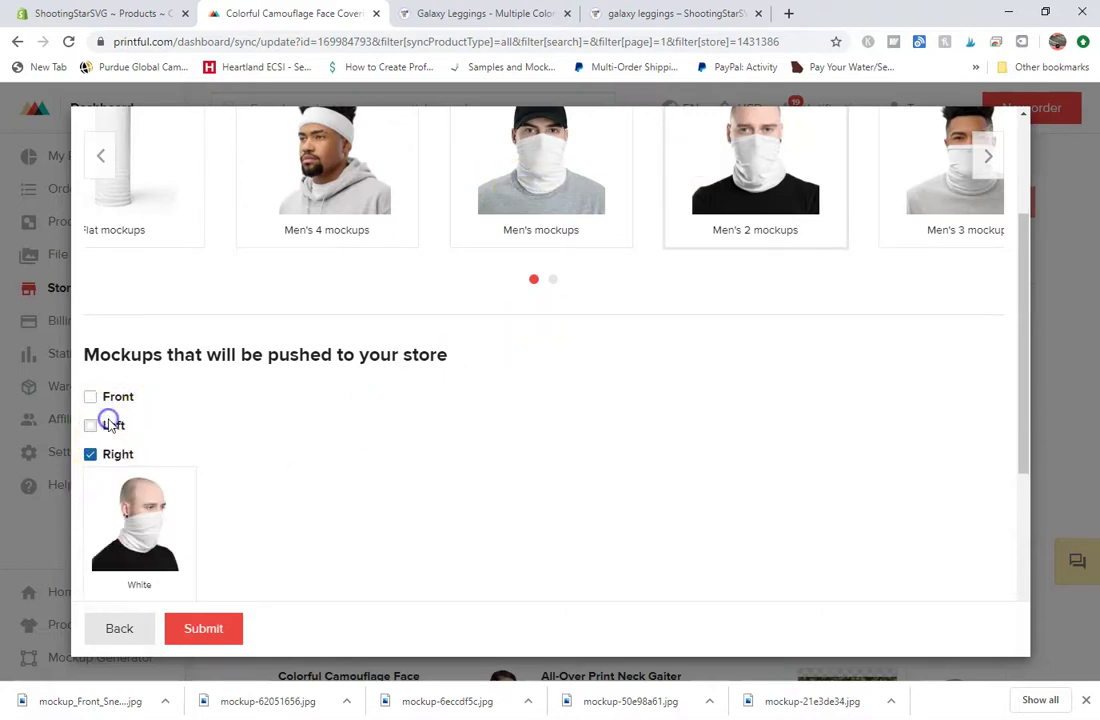
click(190, 630)
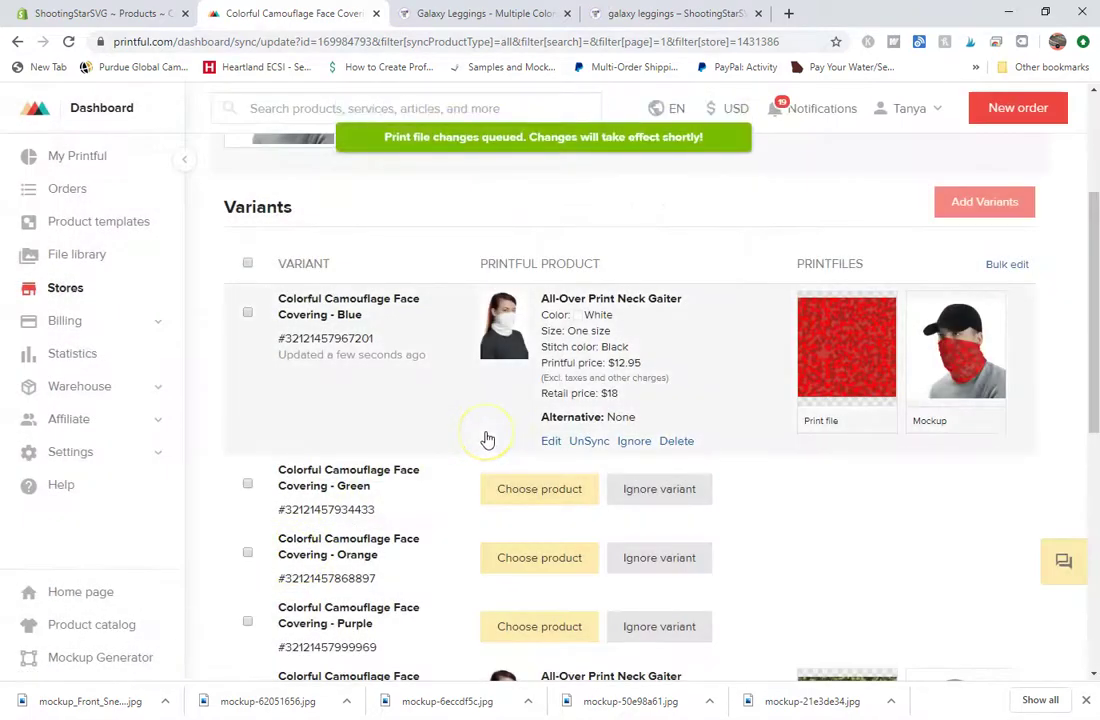
Sync the Green variant to the Blue variant of the already synced Colorful Camouflage Face Covering
click(535, 424)
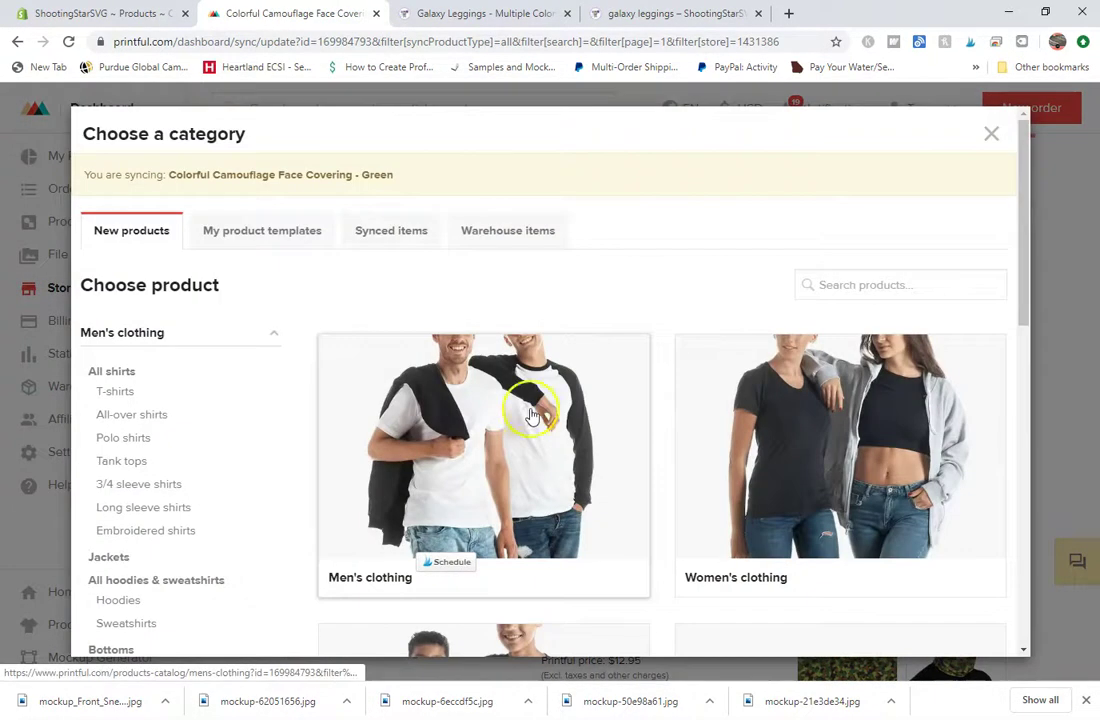
click(375, 226)
click(255, 410)
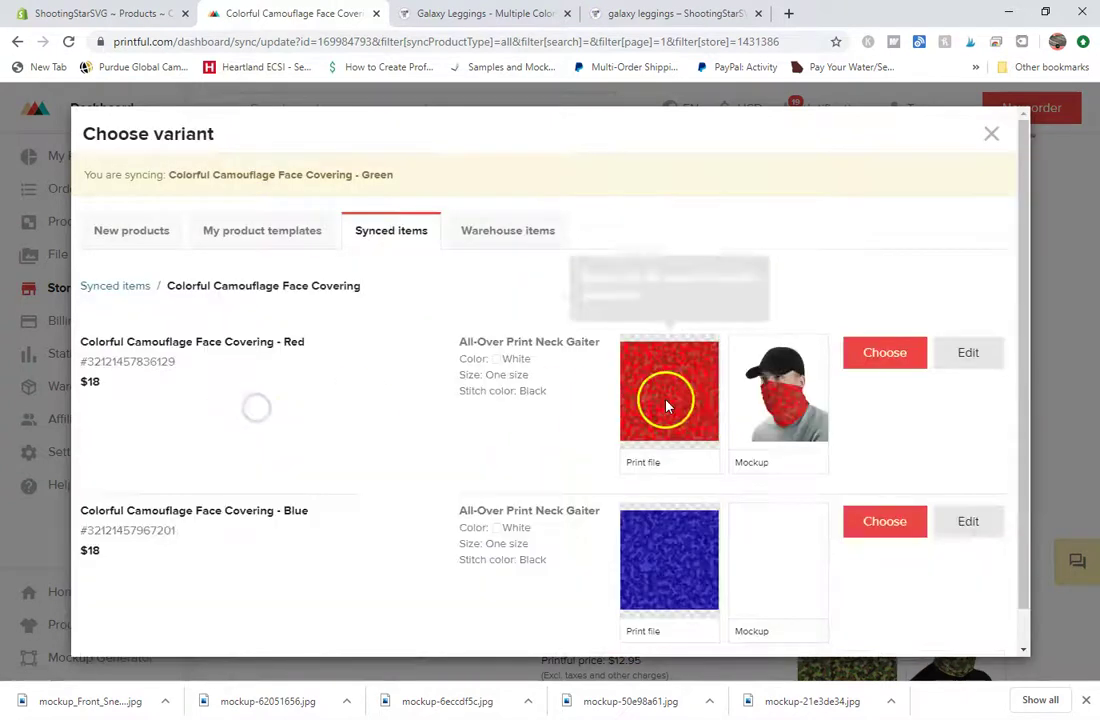
scroll(640, 525, down, 1)
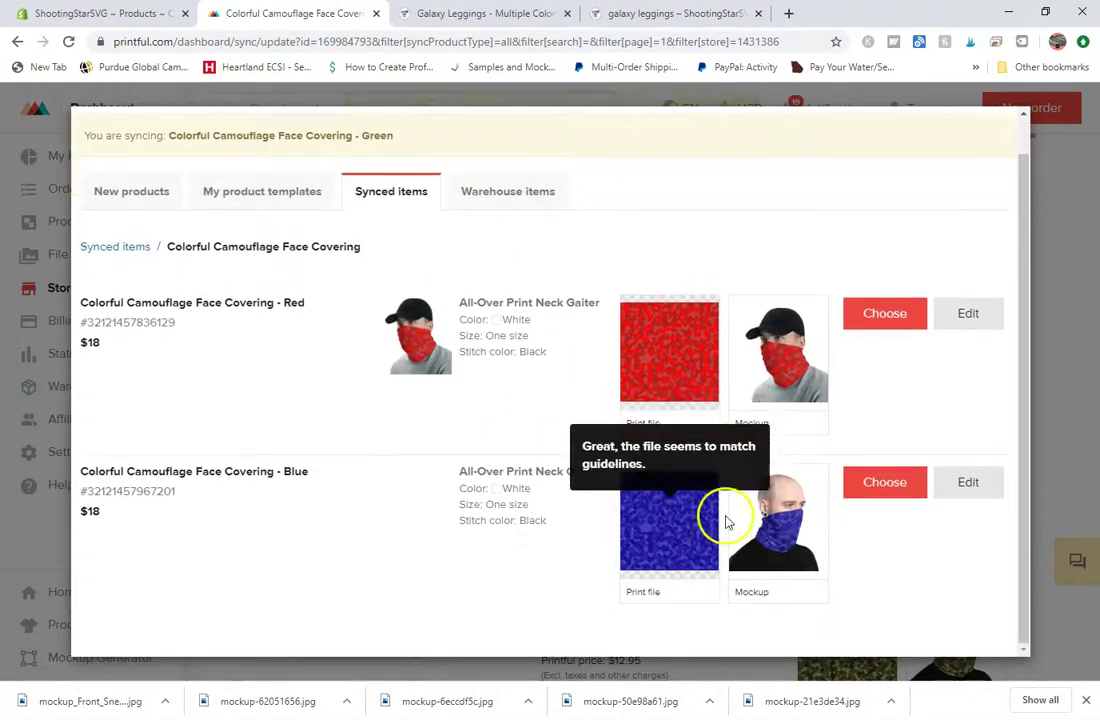
click(862, 487)
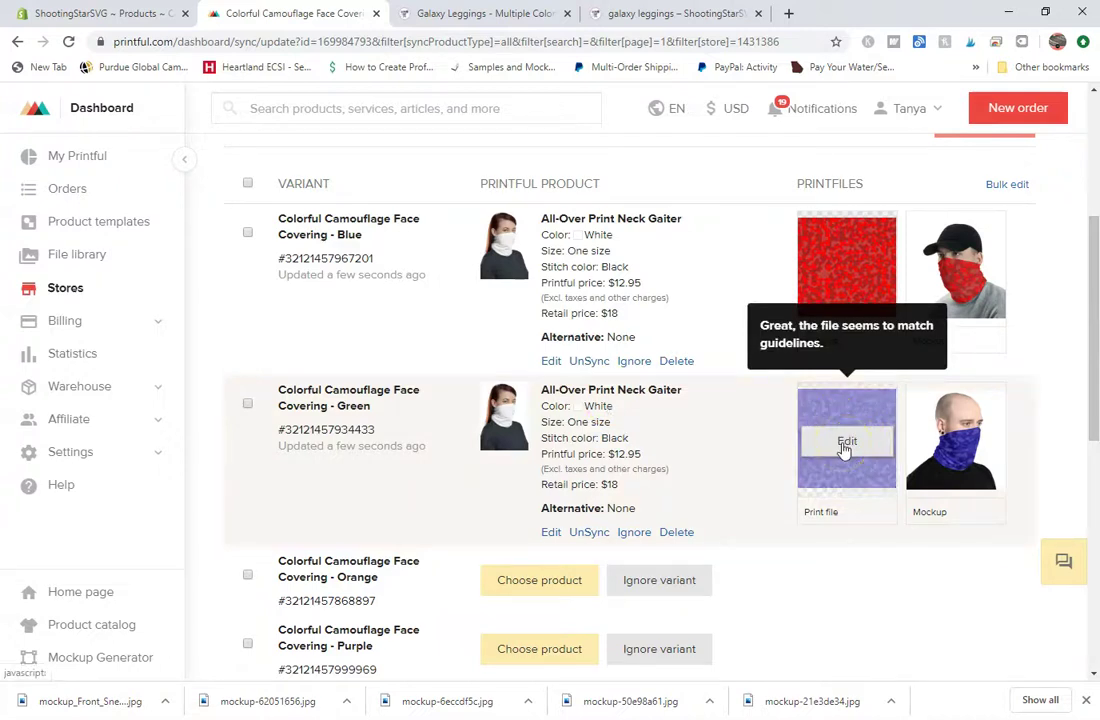
Open the Green variant's design for editing and replace its camouflage print file with Green-Camo.jpg from the file library
click(843, 450)
click(275, 212)
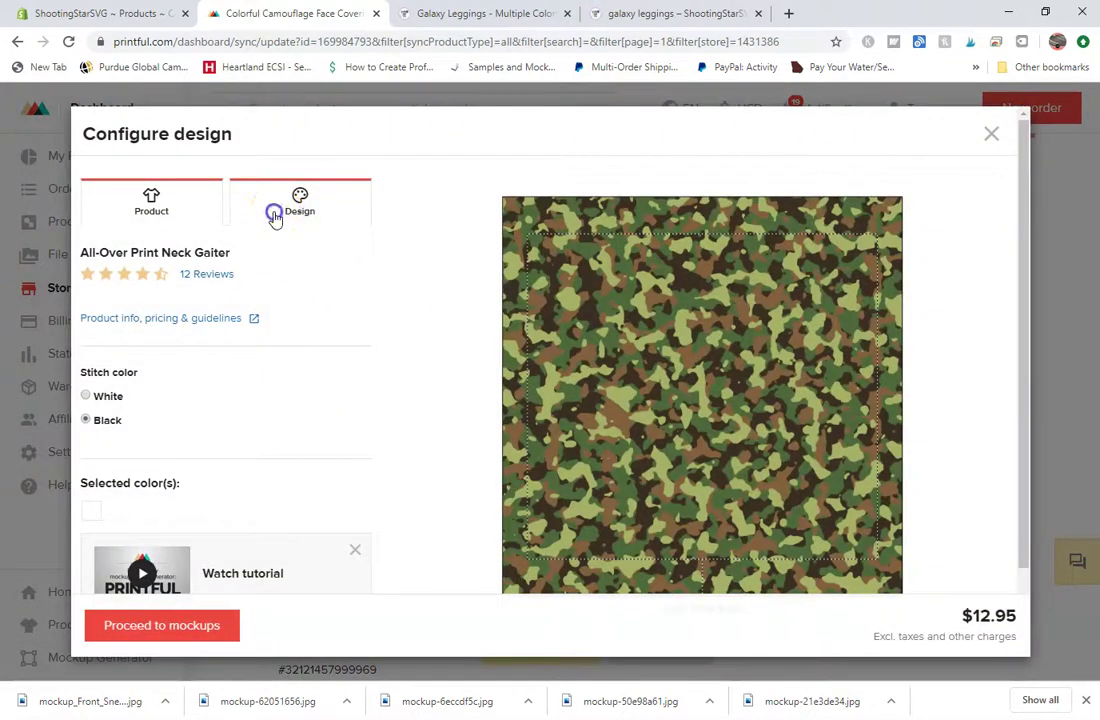
click(903, 194)
click(115, 265)
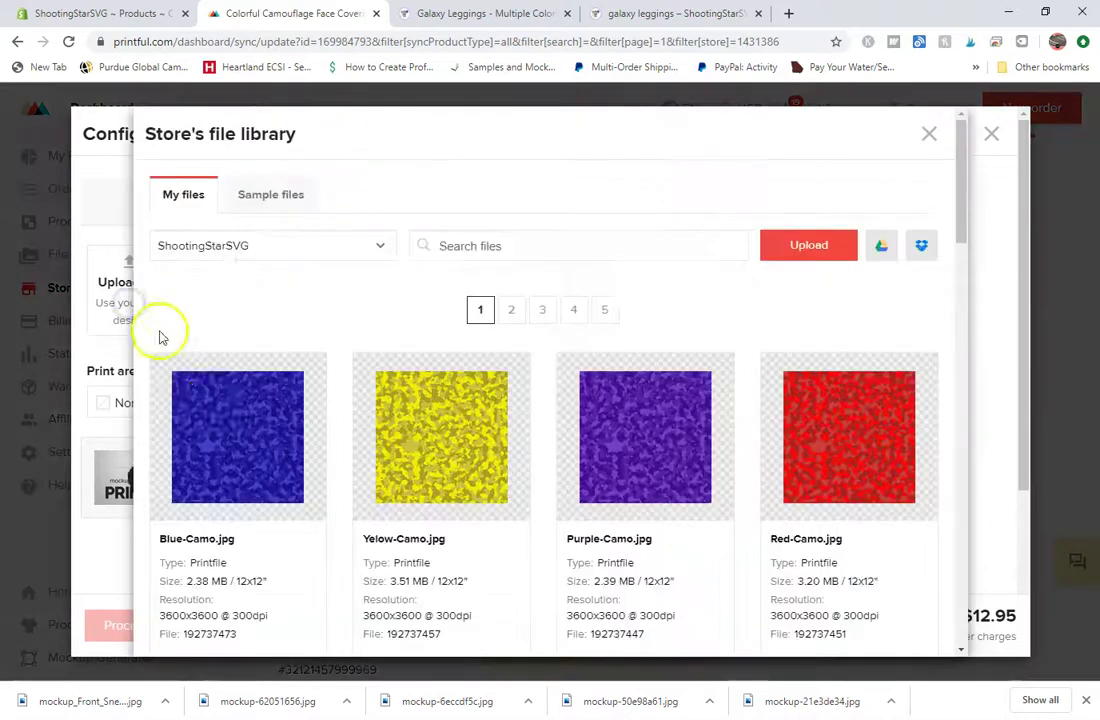
scroll(363, 453, down, 3)
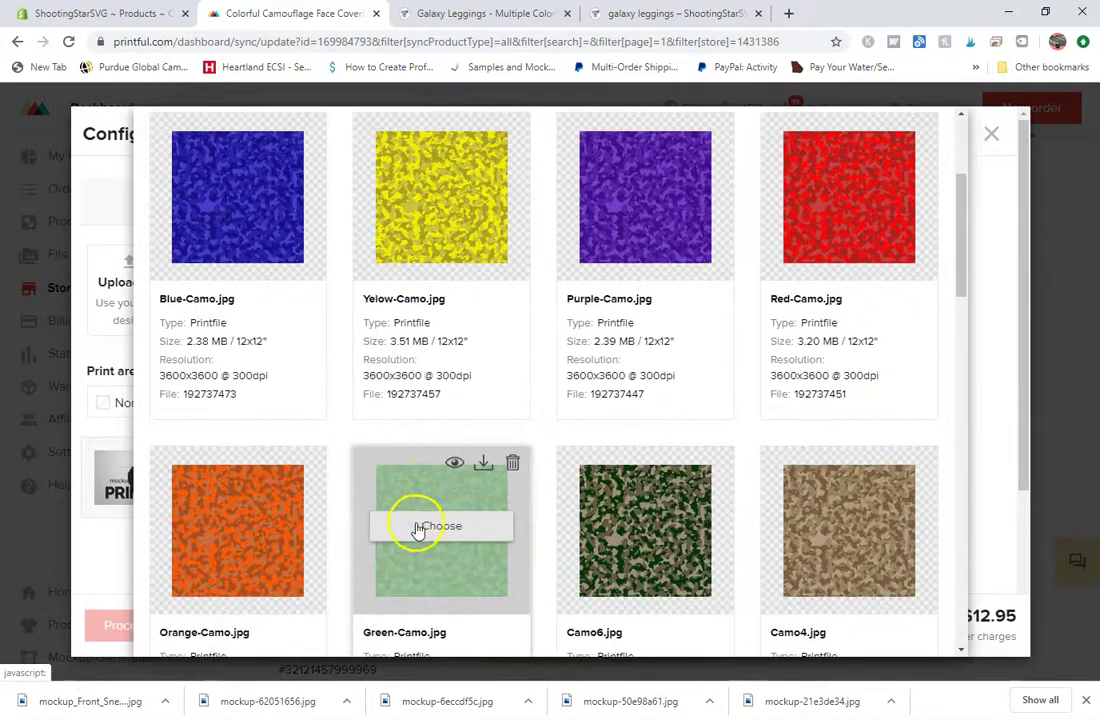
click(417, 526)
scroll(418, 530, down, 5)
Proceed to the mockups, choose the Men's 3 style with only the Front view pushed to the store, and submit the Green variant's design
click(211, 626)
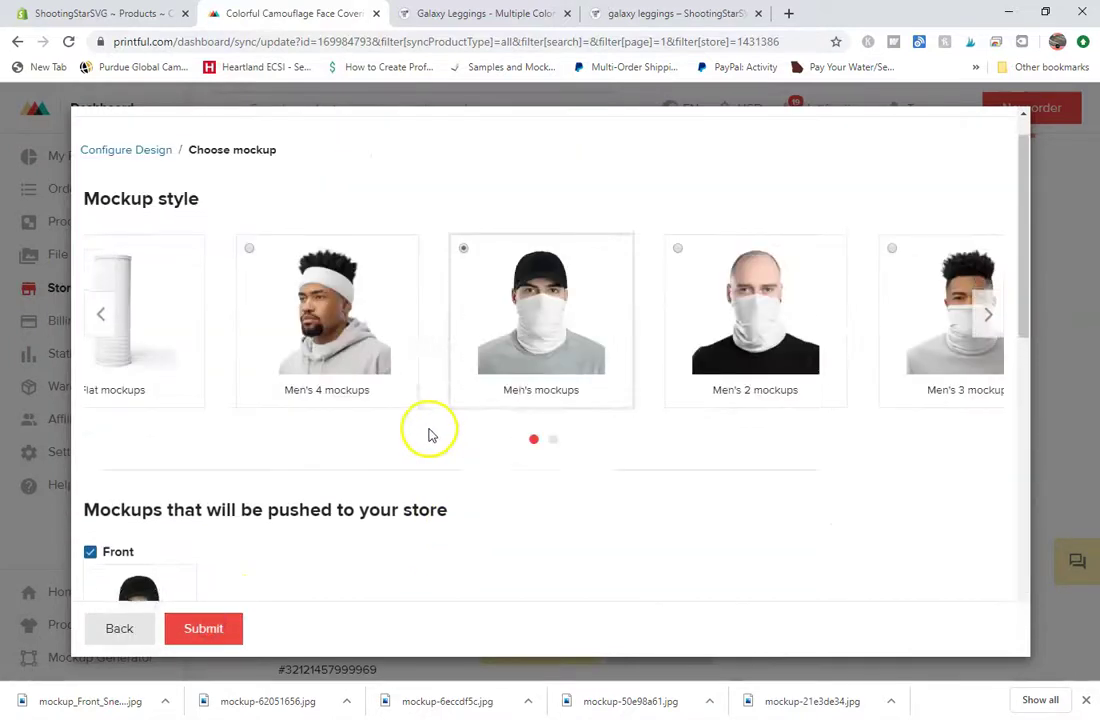
click(903, 332)
scroll(368, 525, down, 1)
scroll(100, 500, down, 3)
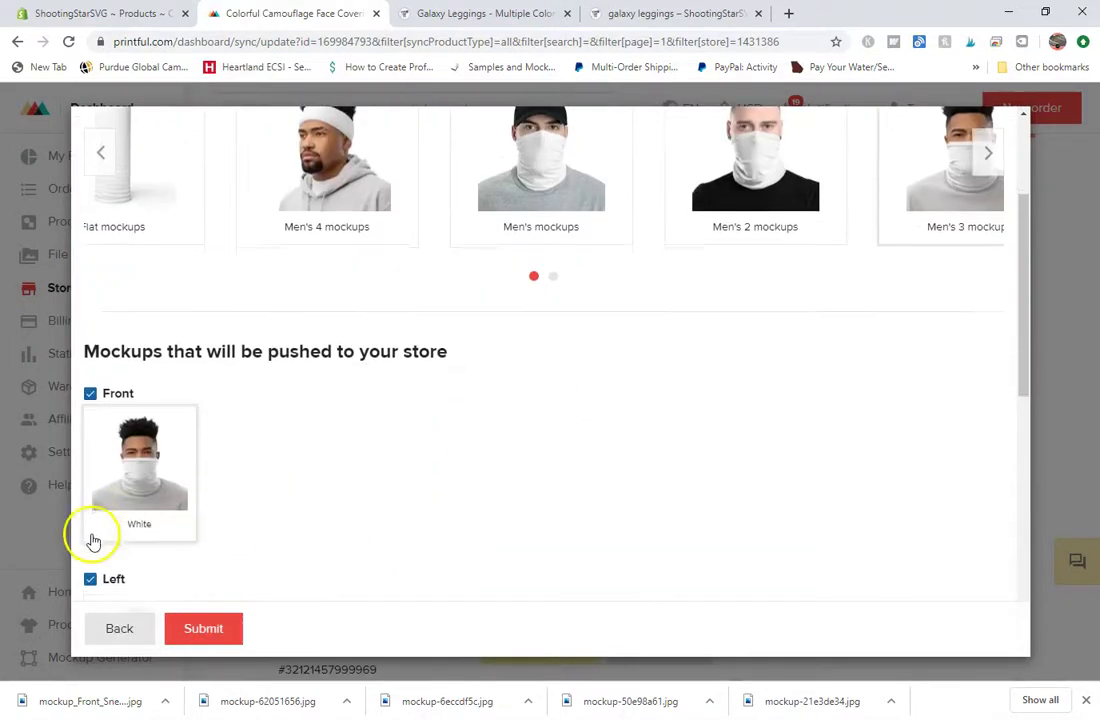
click(112, 422)
scroll(140, 420, down, 2)
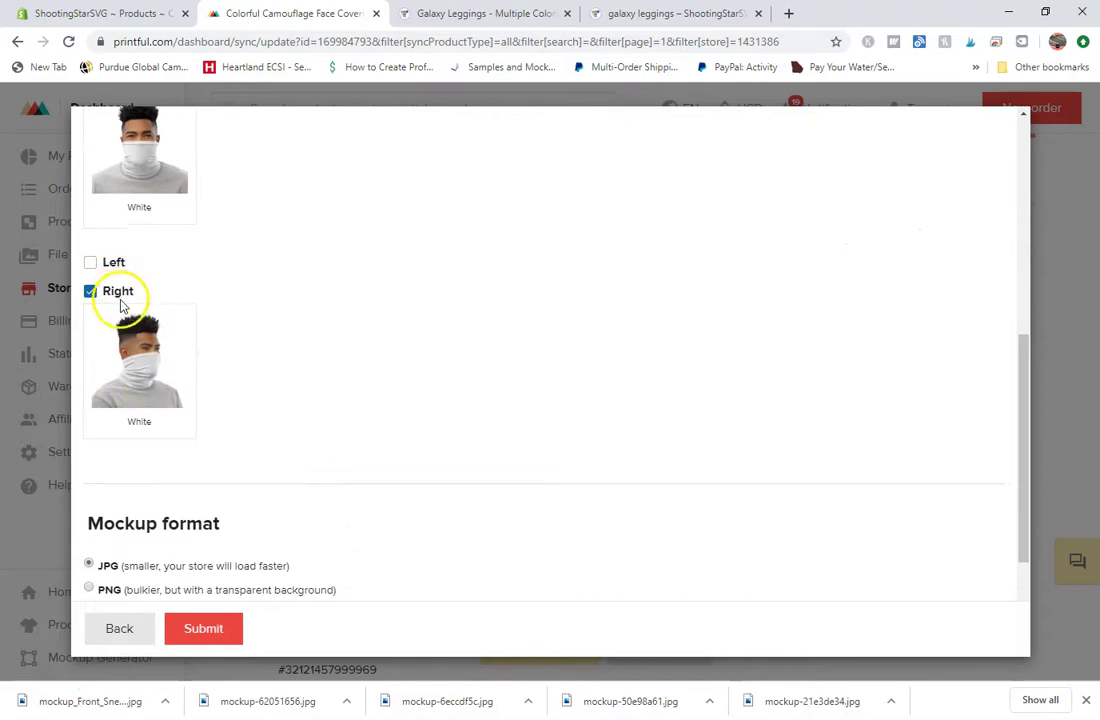
click(118, 292)
click(200, 630)
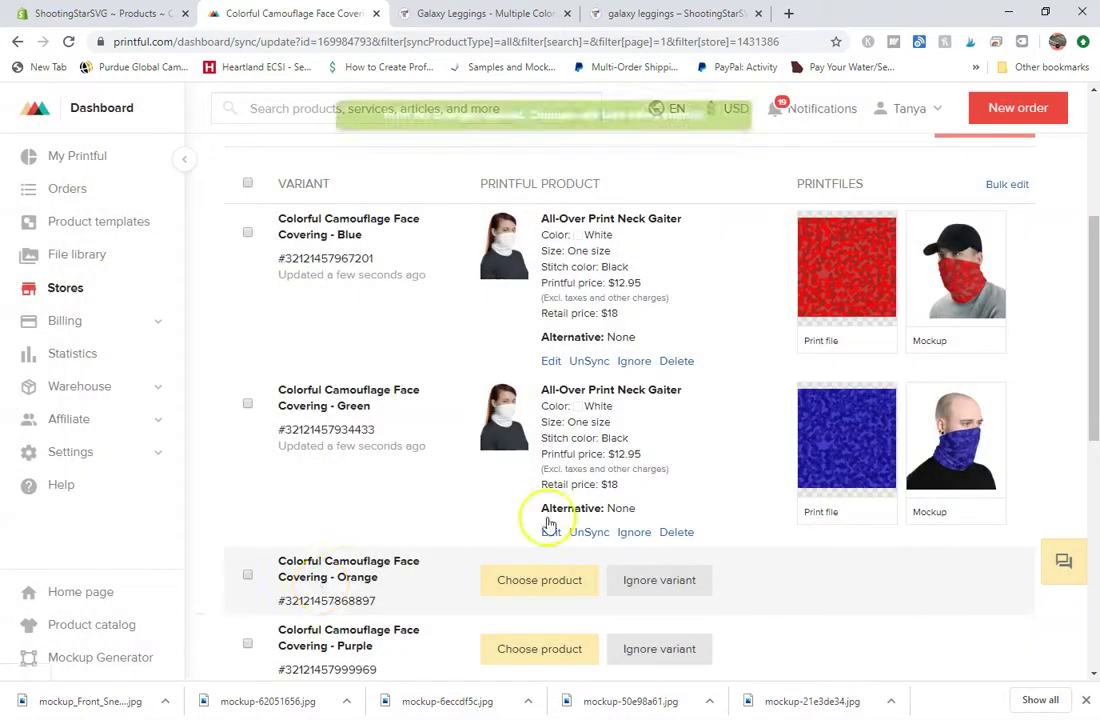
Sync the Orange variant to the Red variant of the already synced Colorful Camouflage Face Covering
scroll(688, 473, down, 4)
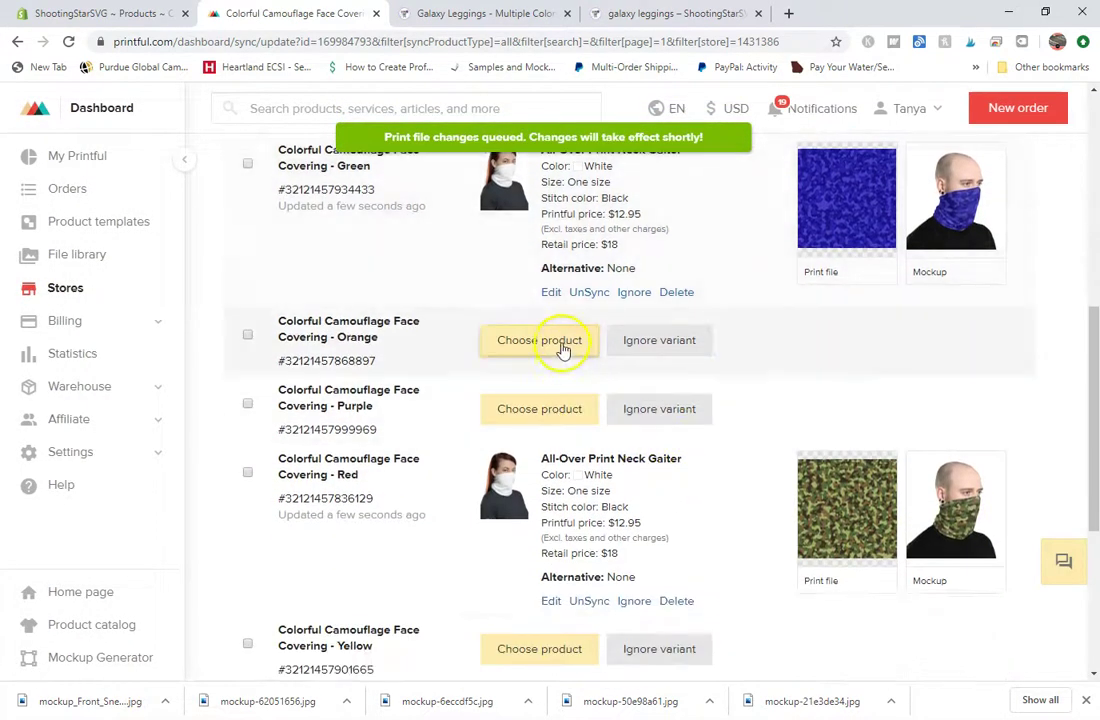
click(561, 344)
click(392, 233)
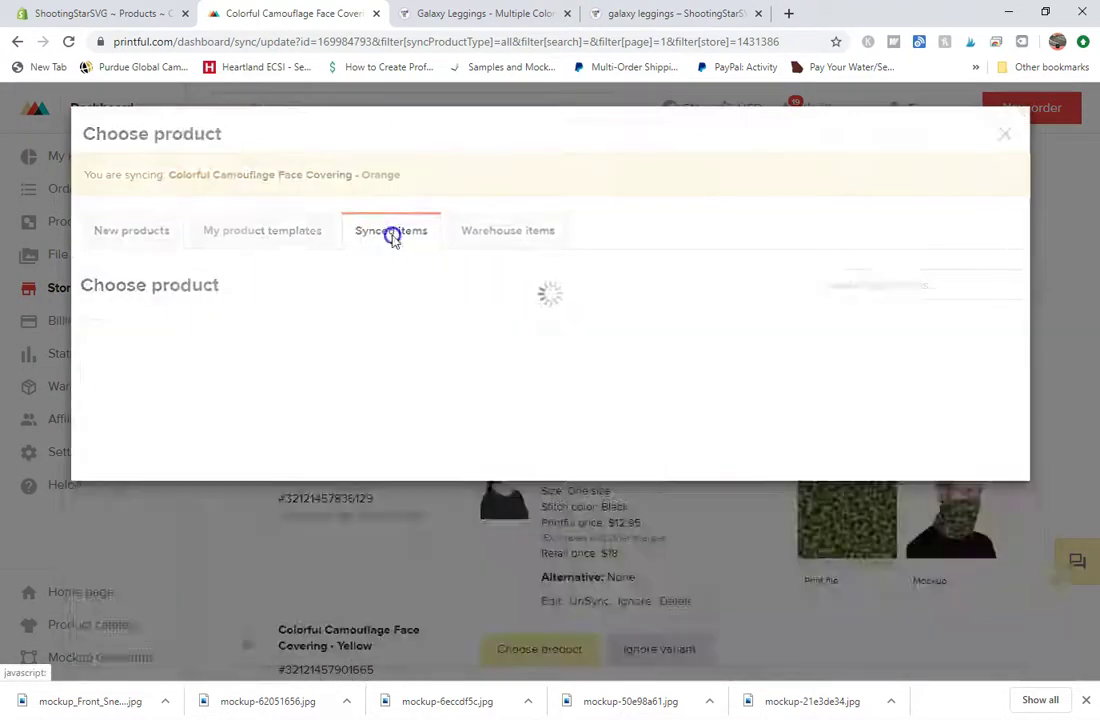
click(258, 372)
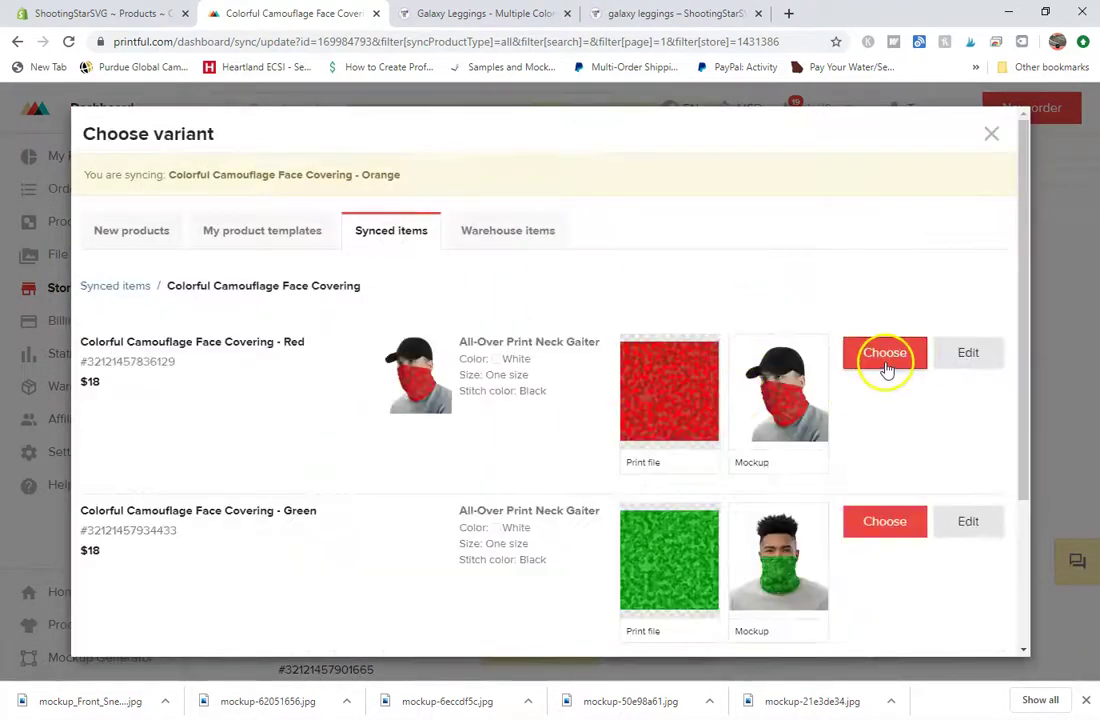
click(886, 358)
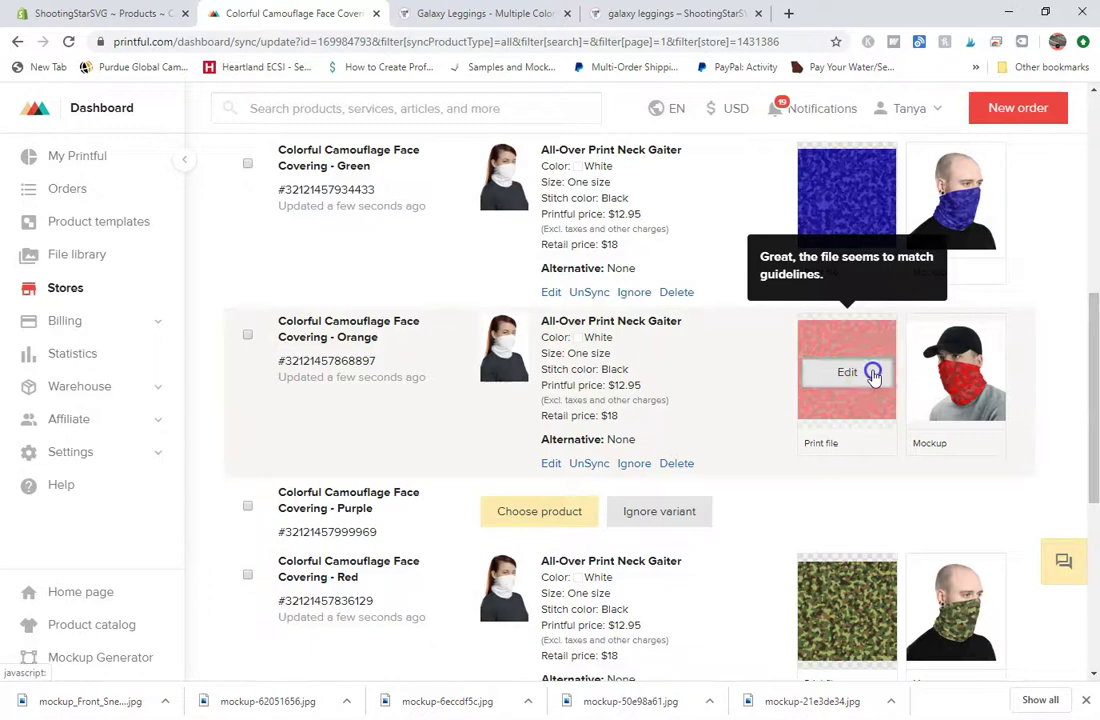
Open the Orange variant's design for editing and replace its camouflage print file with Orange-Camo.jpg from the file library
click(873, 376)
click(275, 214)
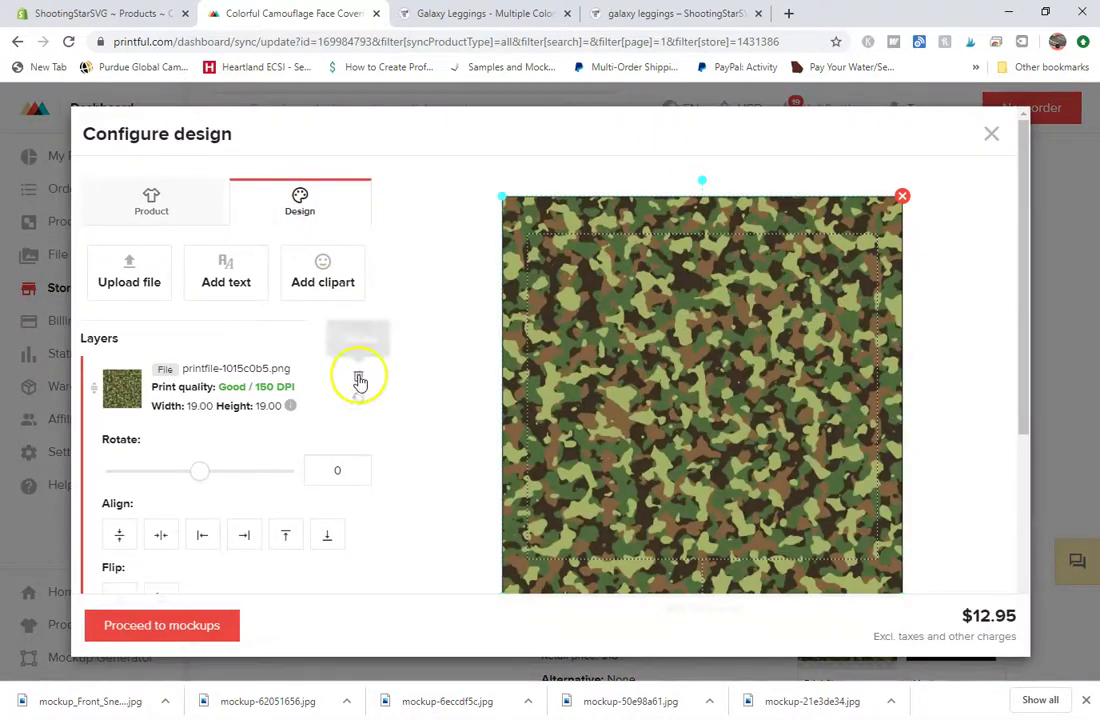
click(358, 377)
click(118, 280)
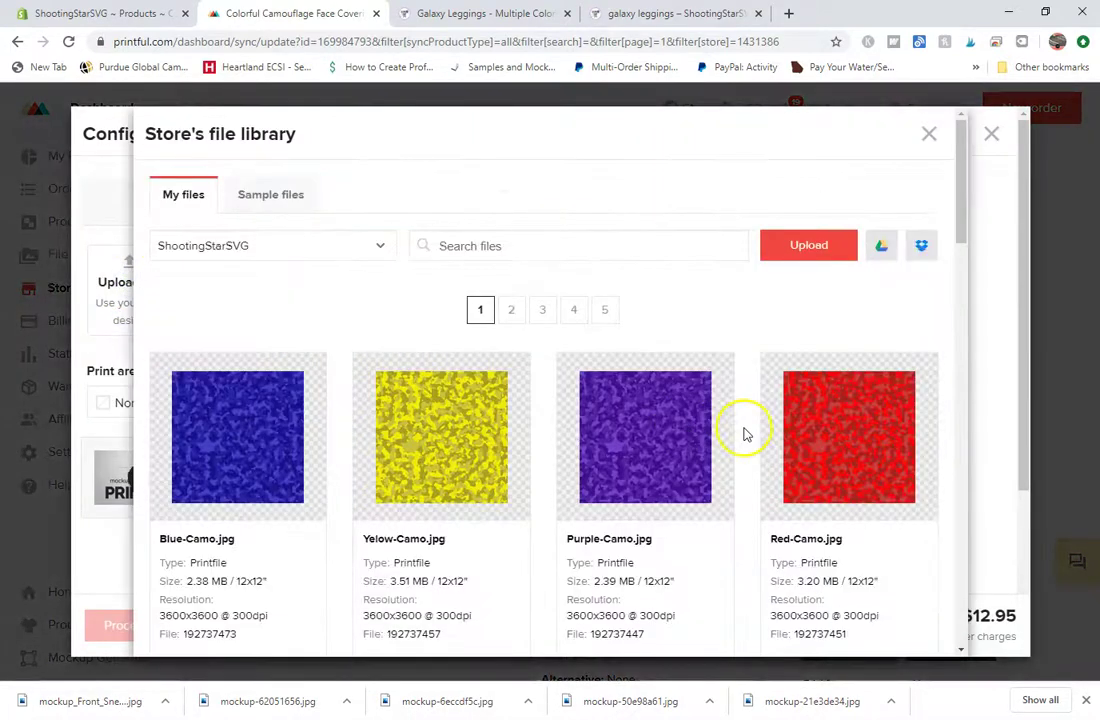
scroll(744, 432, down, 2)
click(277, 596)
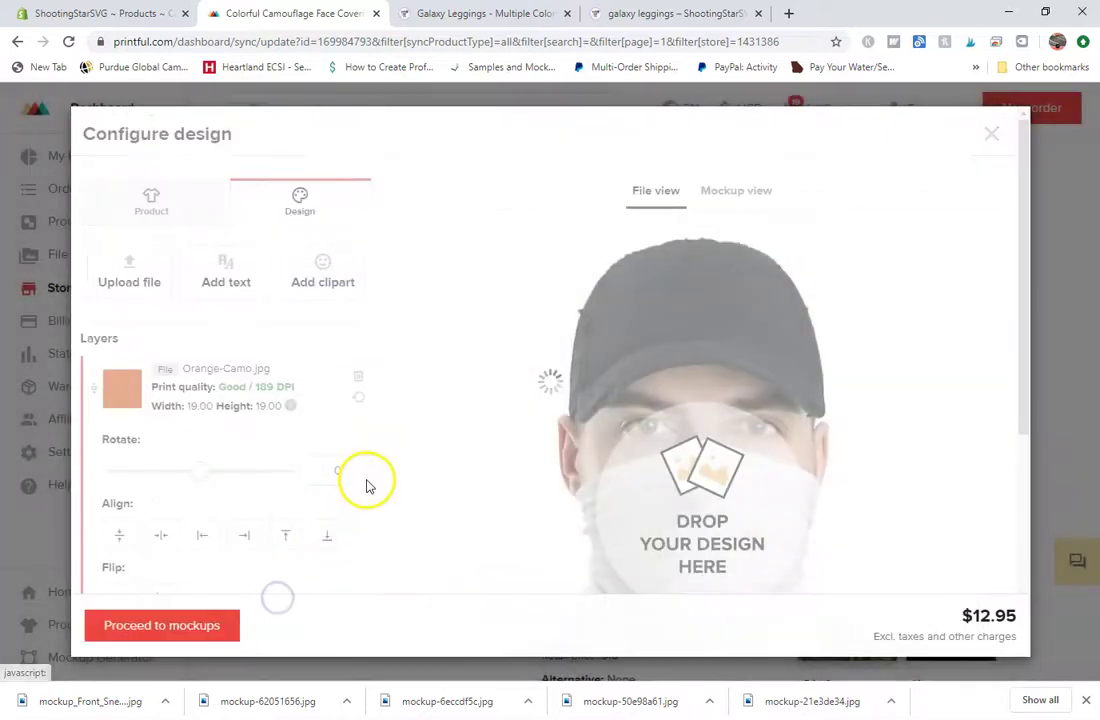
Proceed to the mockups, choose the Women's style with only the Left view pushed to the store, and submit the Orange variant's design
scroll(203, 598, down, 2)
click(214, 625)
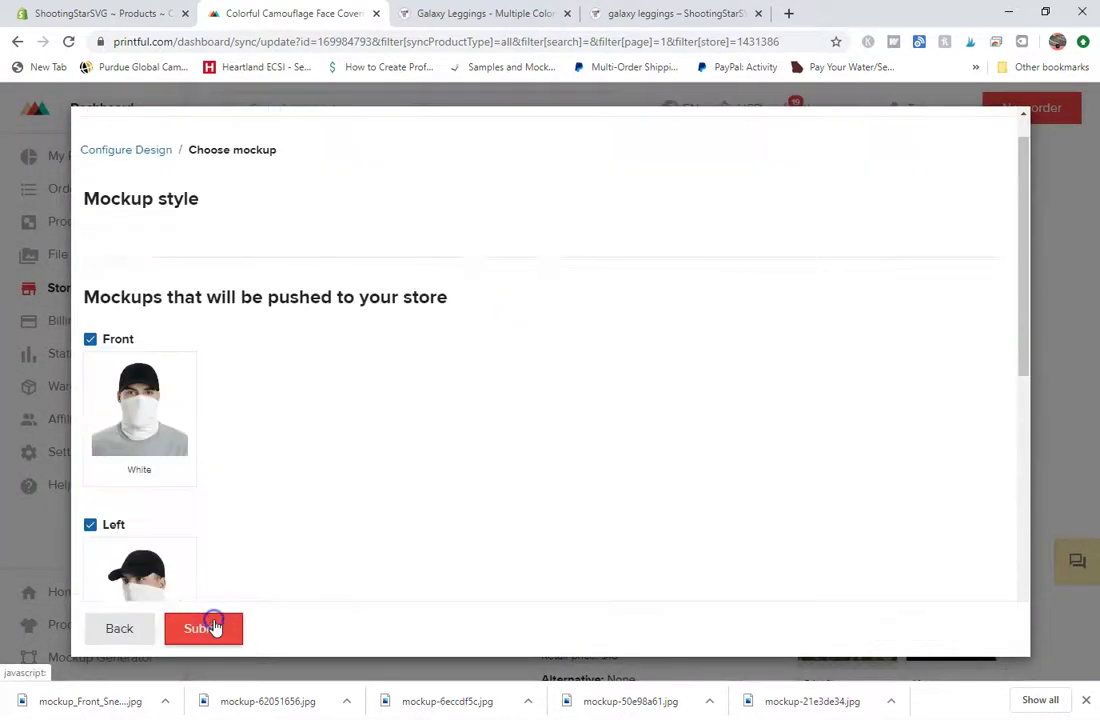
click(987, 320)
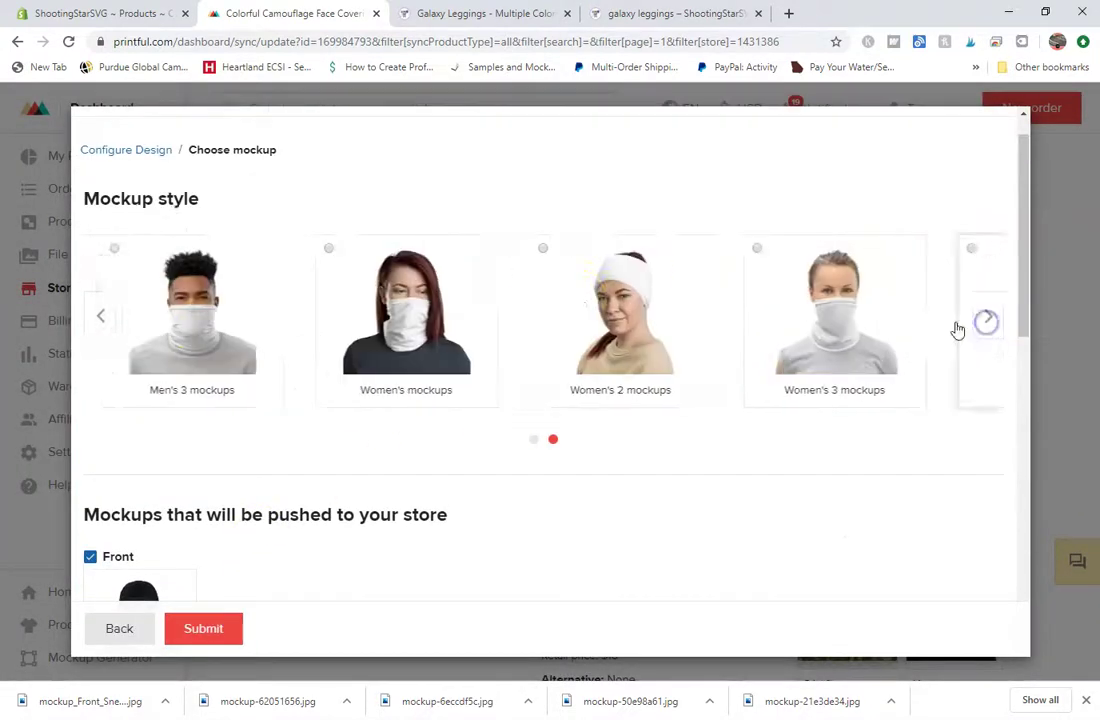
scroll(280, 525, down, 3)
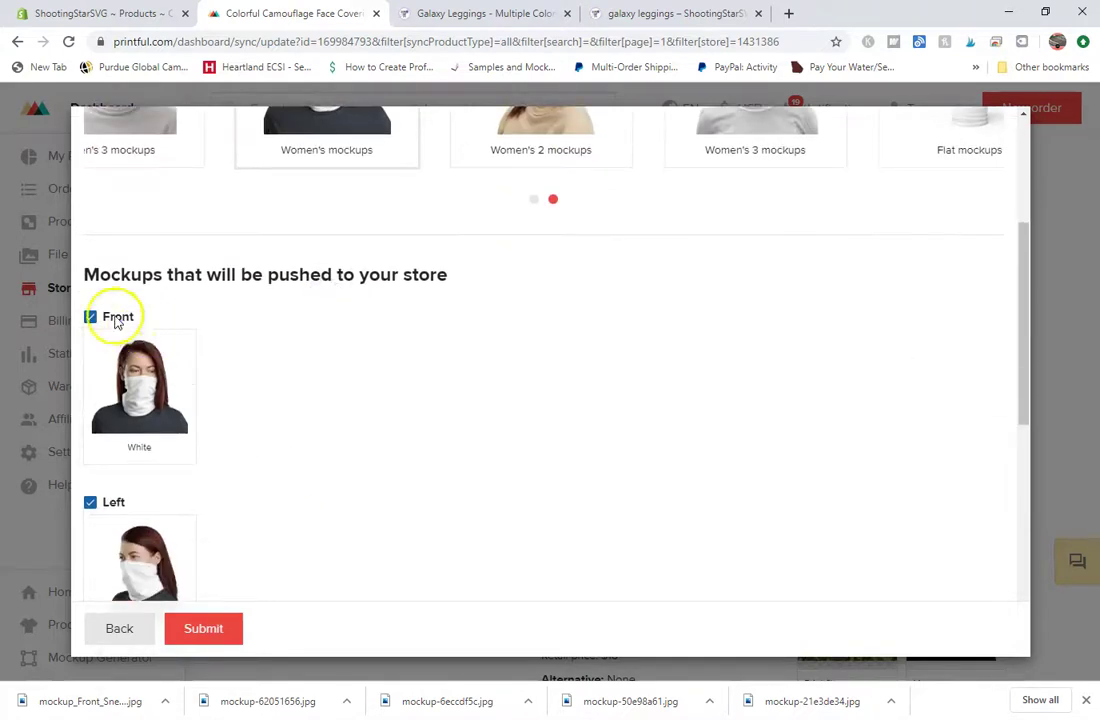
click(115, 317)
scroll(228, 459, down, 3)
click(117, 291)
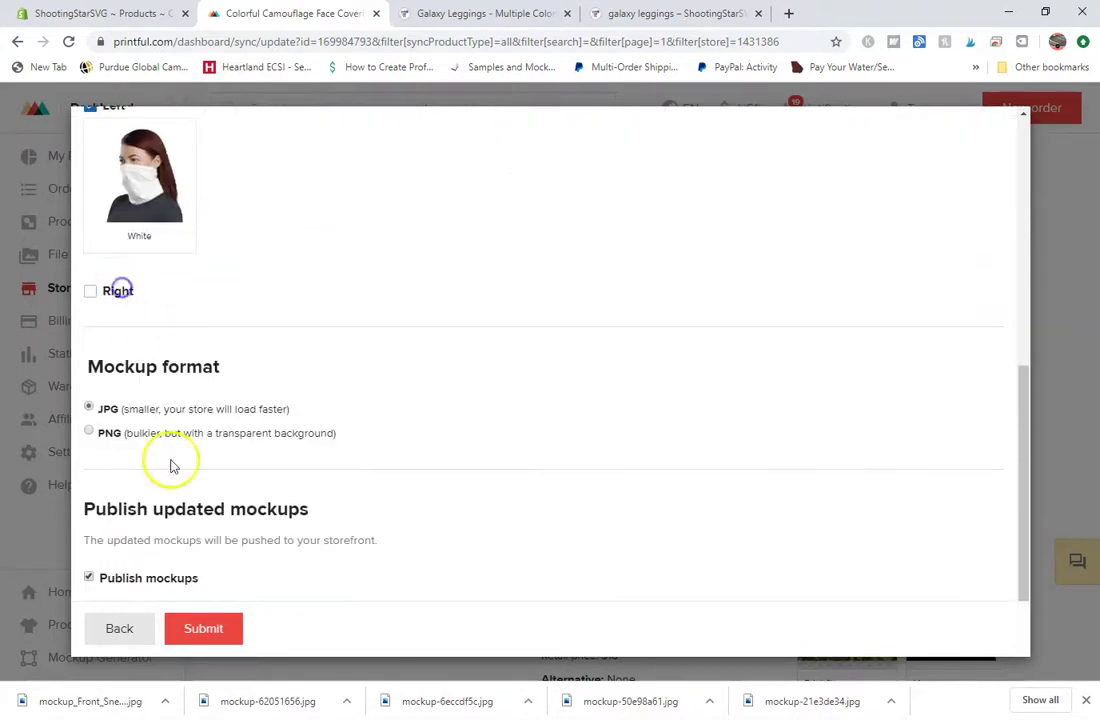
click(207, 628)
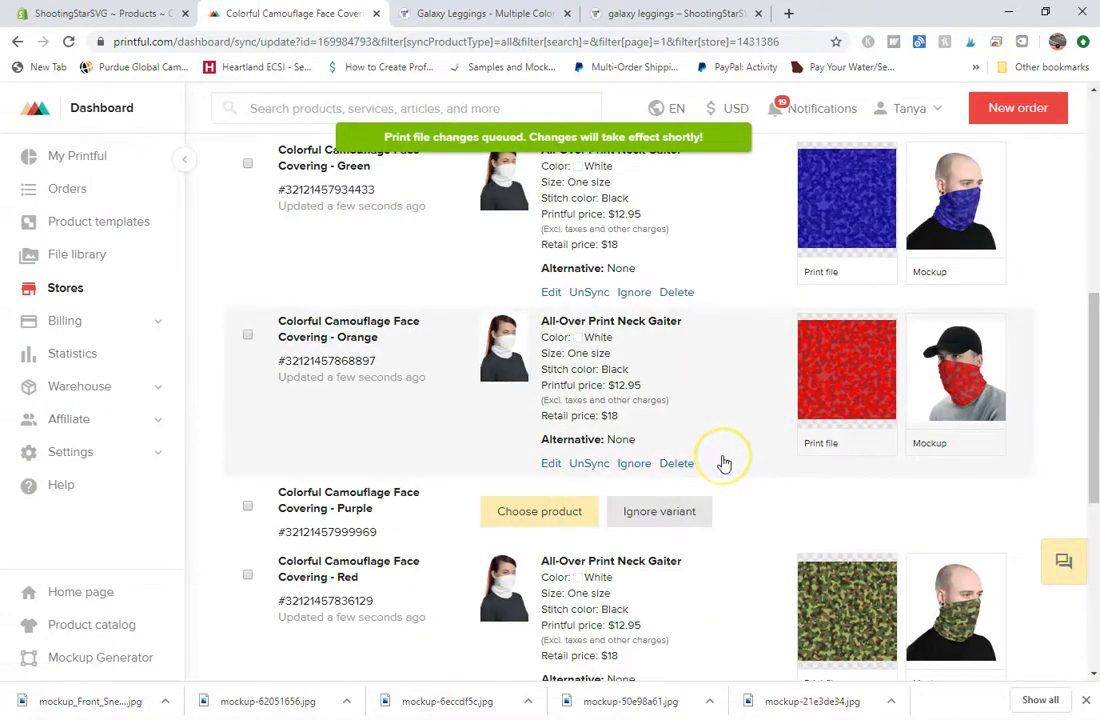
Sync the Purple variant to the Red variant of the already synced Colorful Camouflage Face Covering
scroll(724, 464, down, 2)
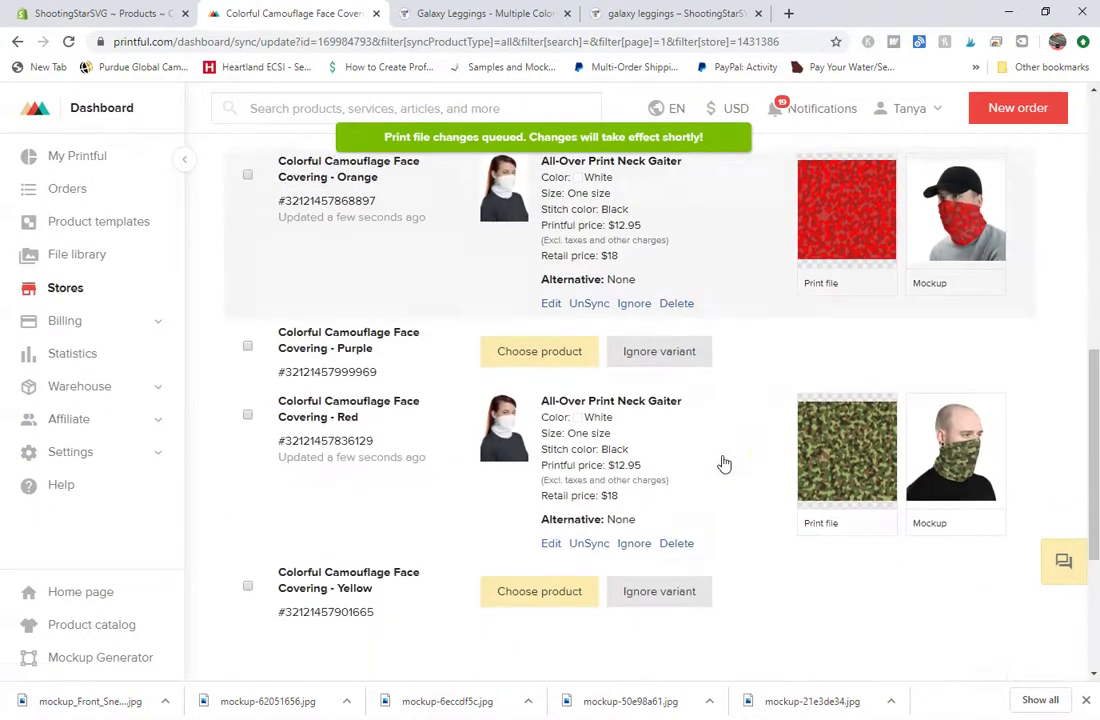
click(543, 349)
click(383, 240)
click(216, 369)
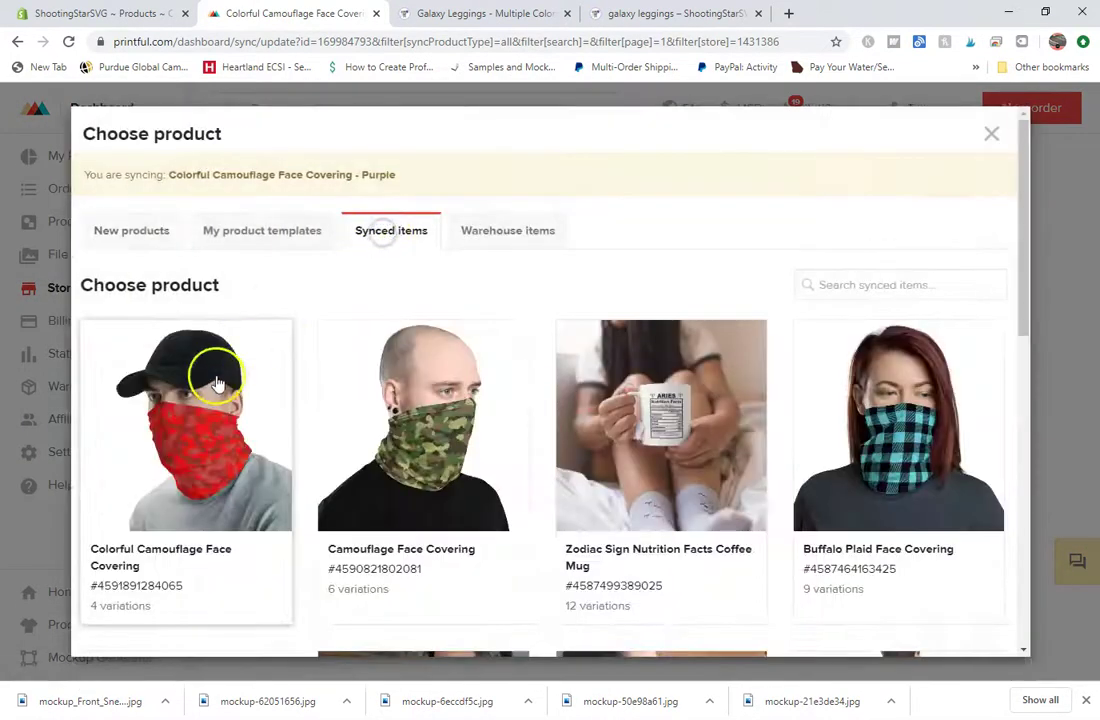
click(884, 357)
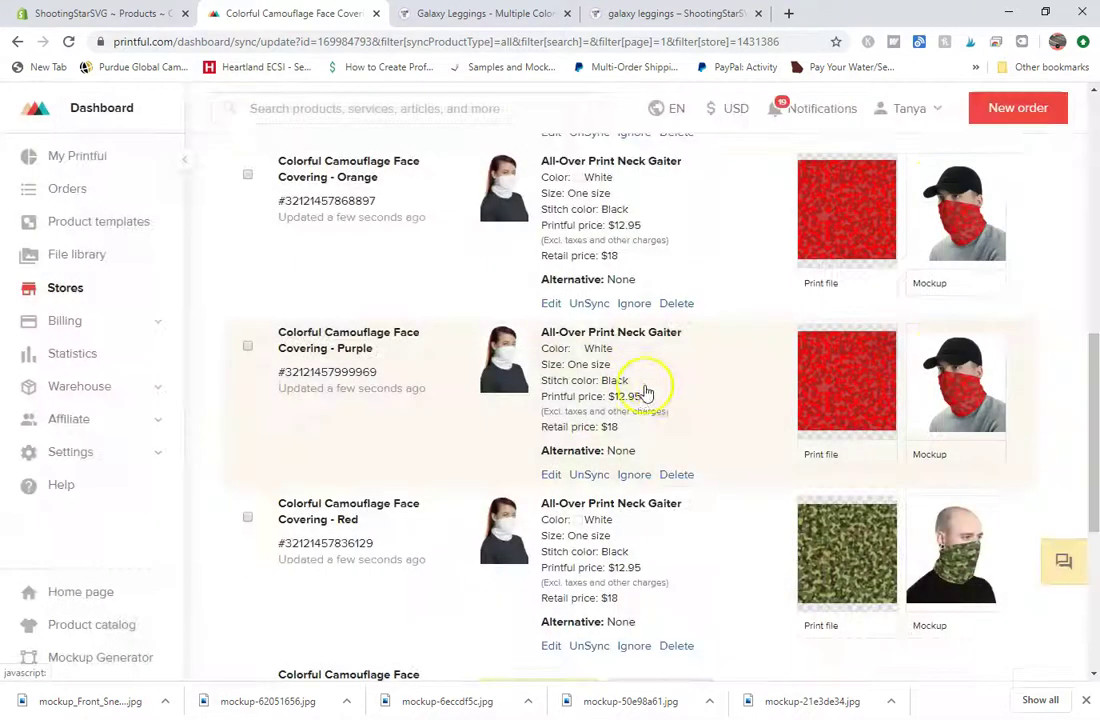
Open the Purple variant's design for editing and replace its camouflage print file with Purple-Camo.jpg from the file library
click(837, 388)
click(300, 207)
click(358, 378)
click(137, 289)
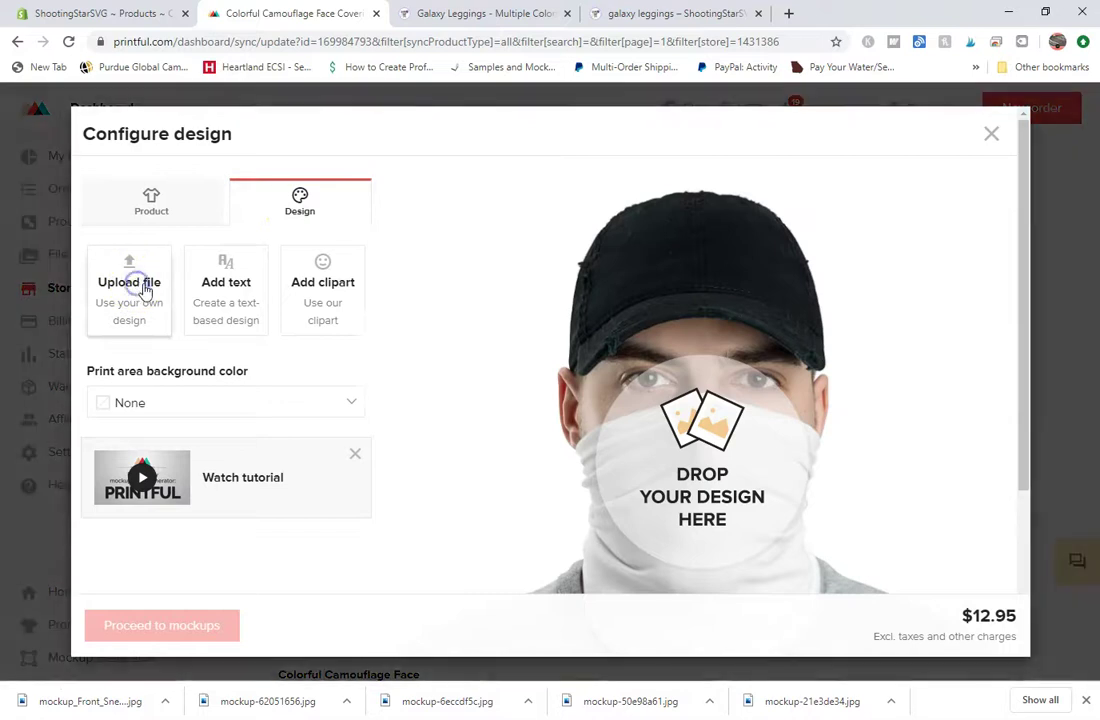
click(643, 432)
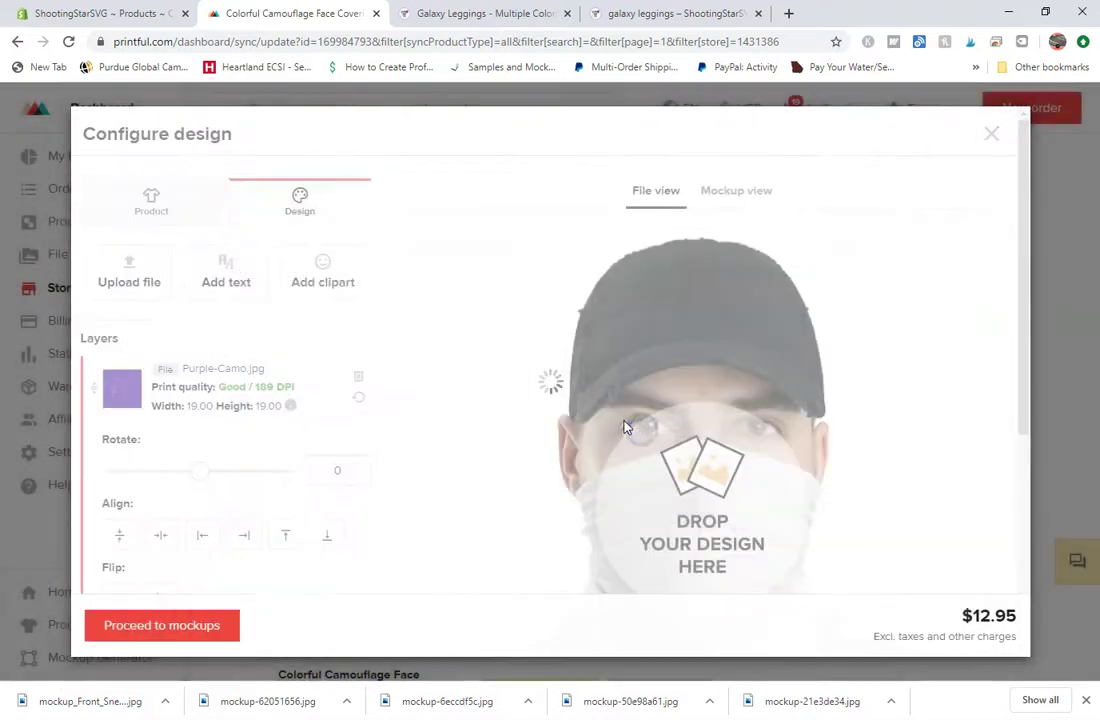
Proceed to the mockups, choose the Women's 3 style with only the Right view pushed to the store, and submit the Purple variant's design
scroll(216, 525, down, 3)
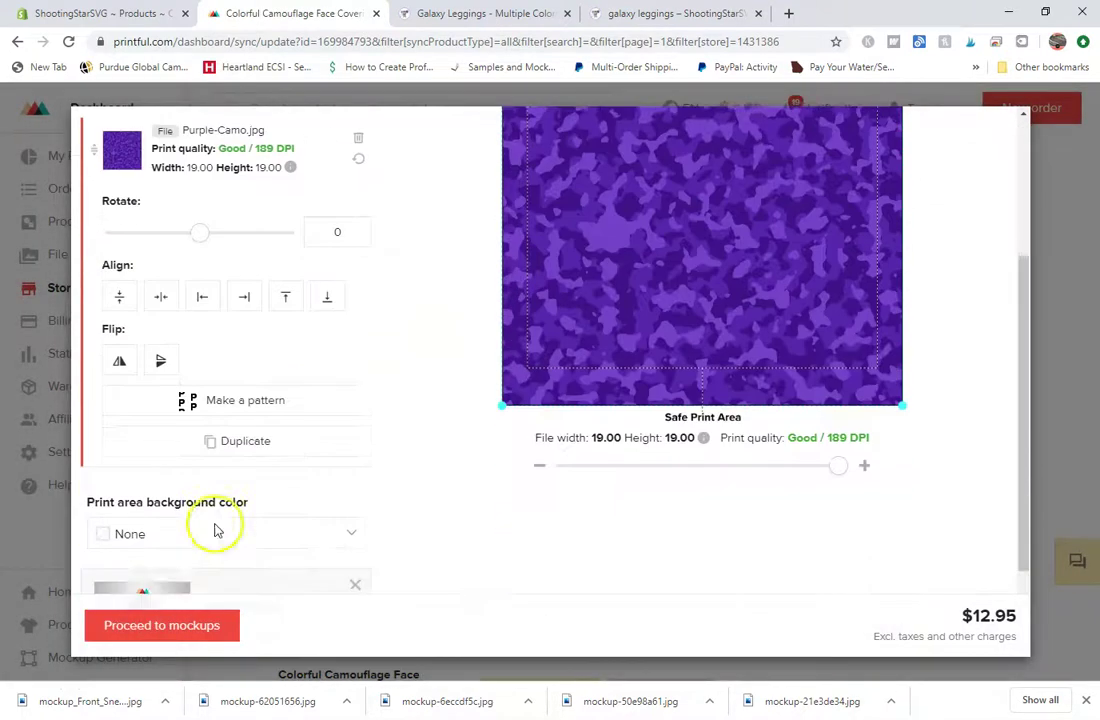
click(180, 627)
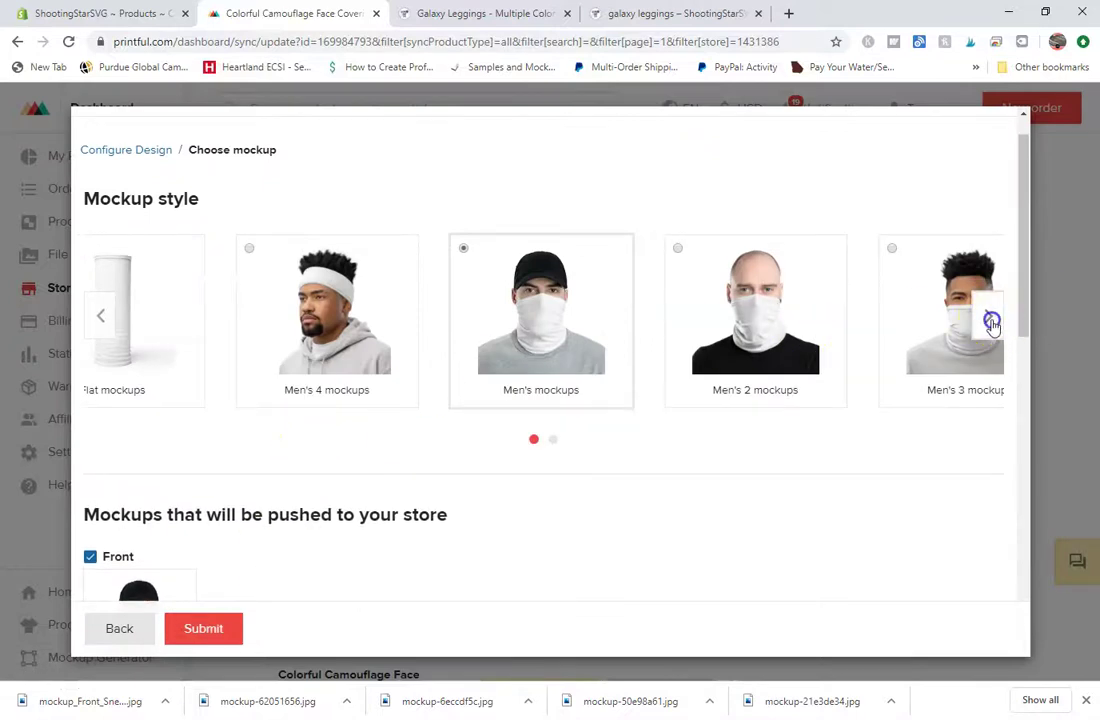
click(990, 320)
scroll(230, 481, down, 3)
click(122, 318)
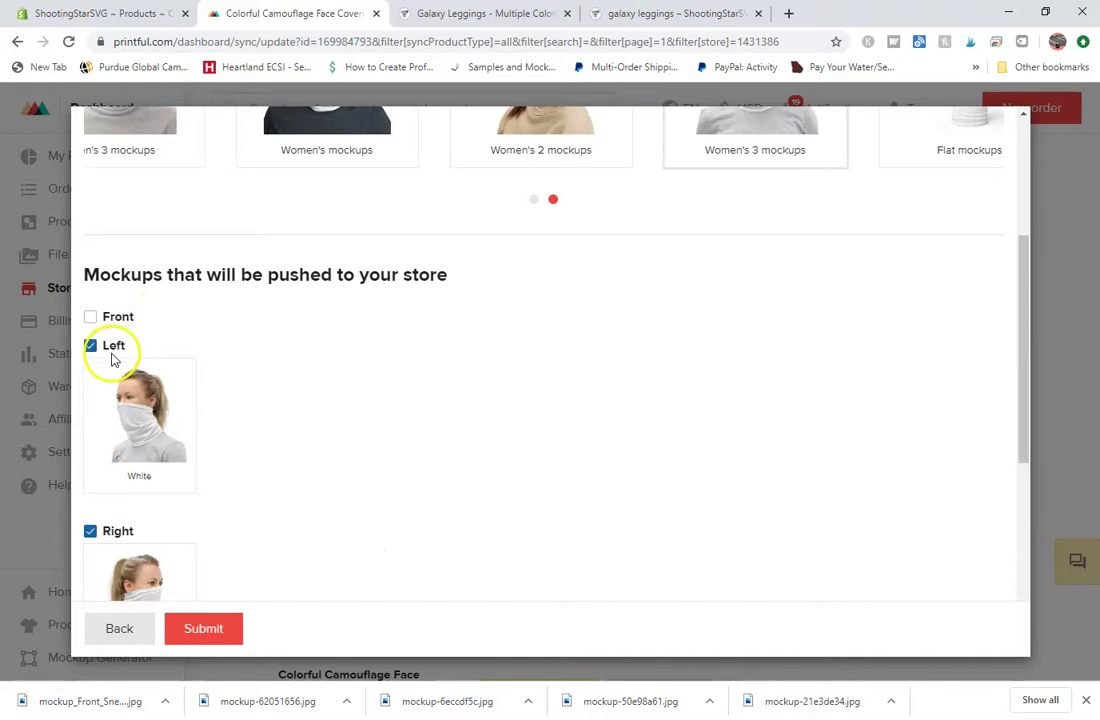
click(110, 349)
click(200, 628)
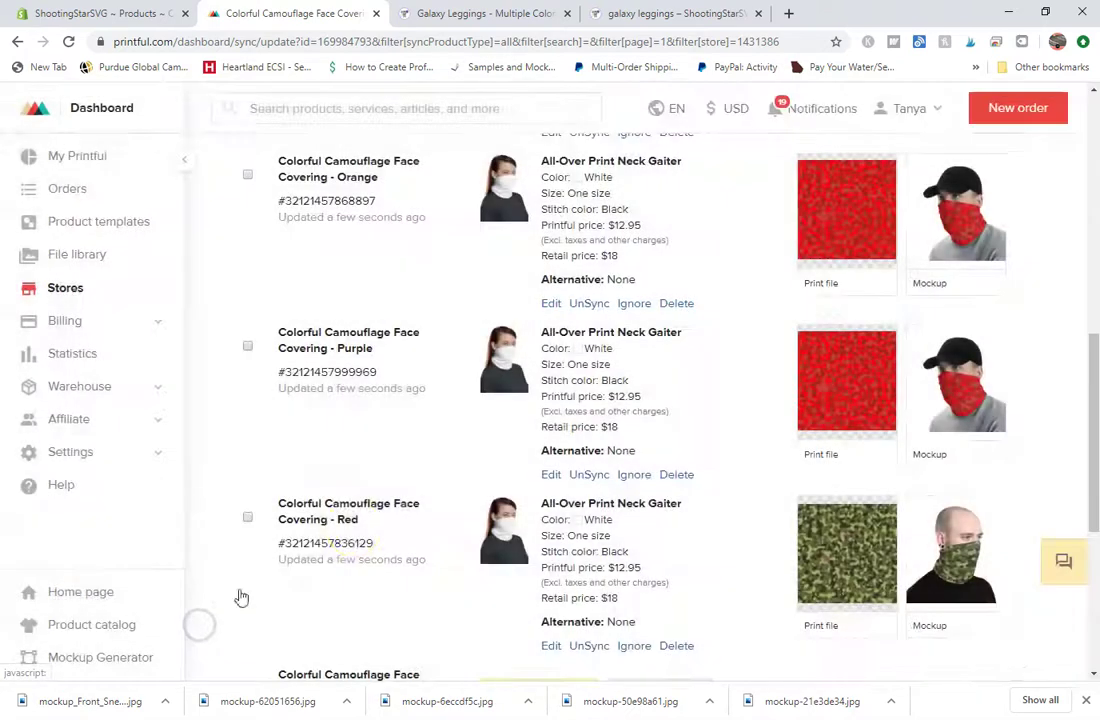
Sync the Yellow variant to the Red variant of the already synced Colorful Camouflage Face Covering
scroll(478, 499, down, 4)
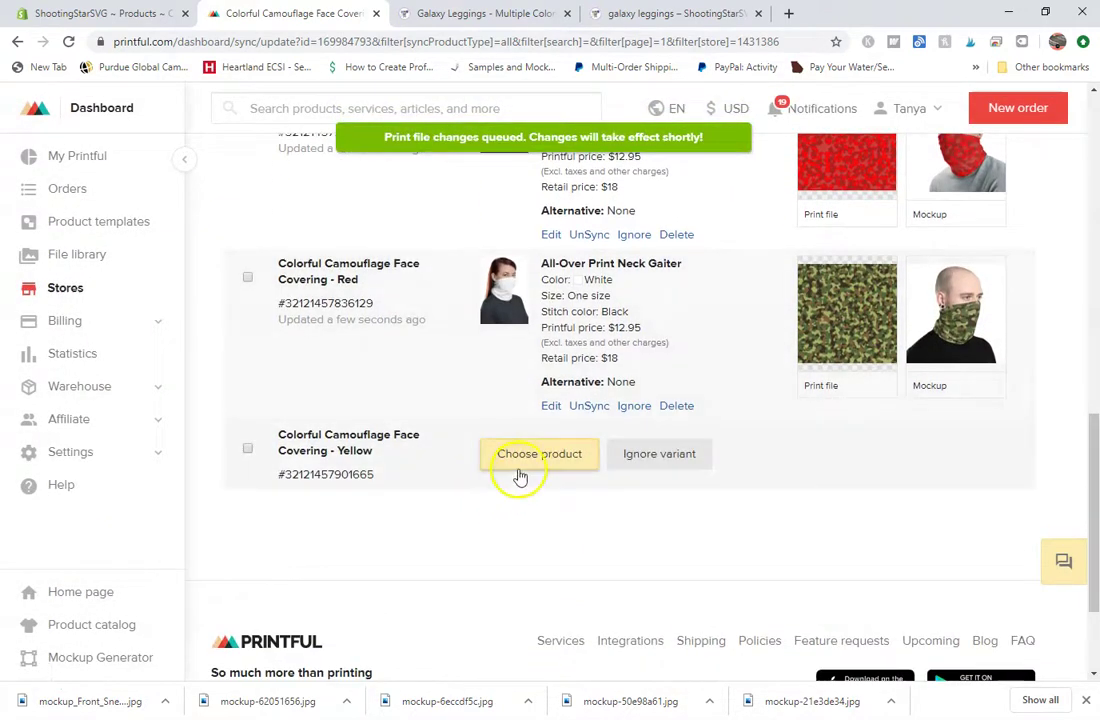
click(517, 474)
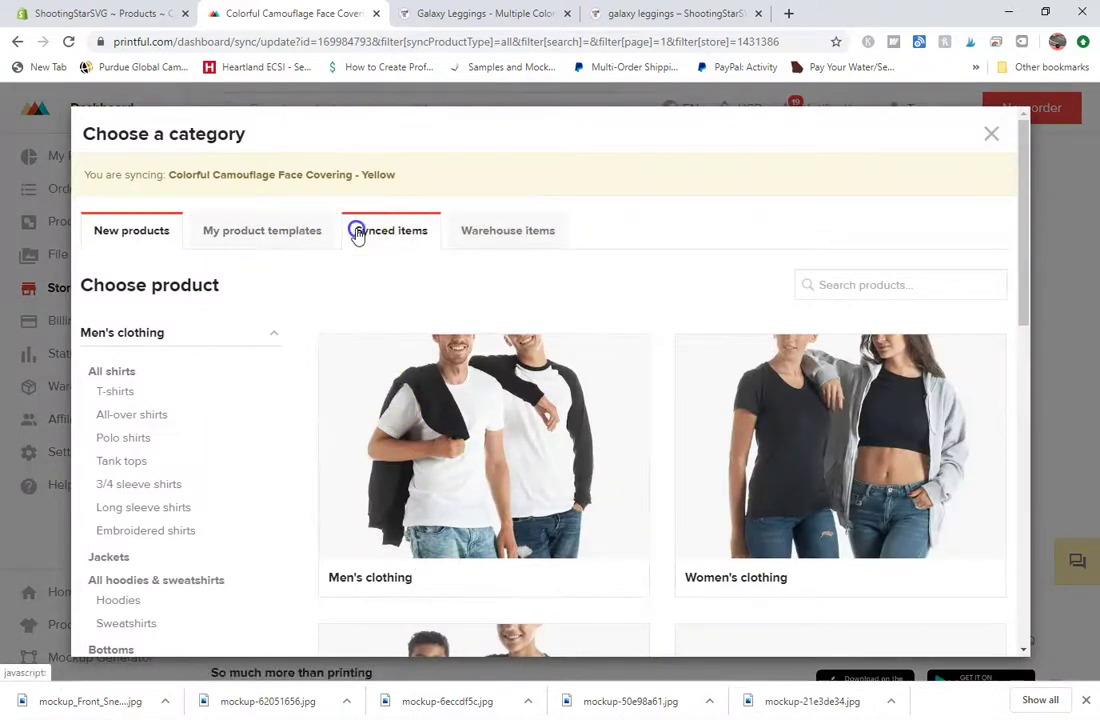
click(372, 238)
click(210, 403)
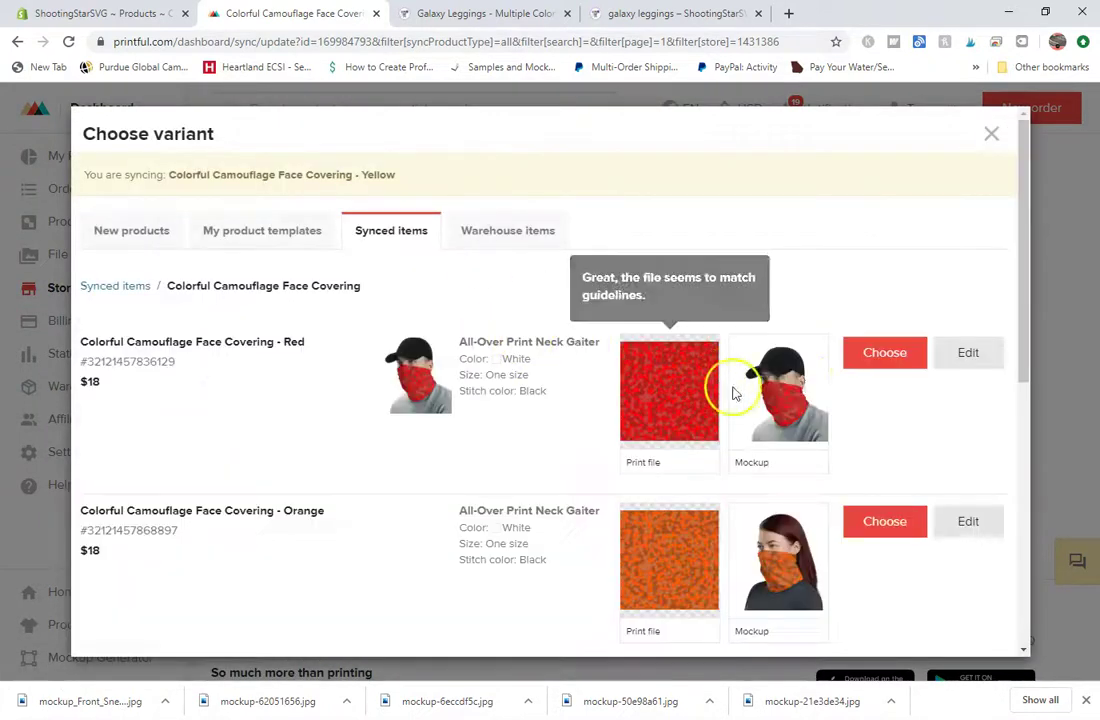
click(874, 362)
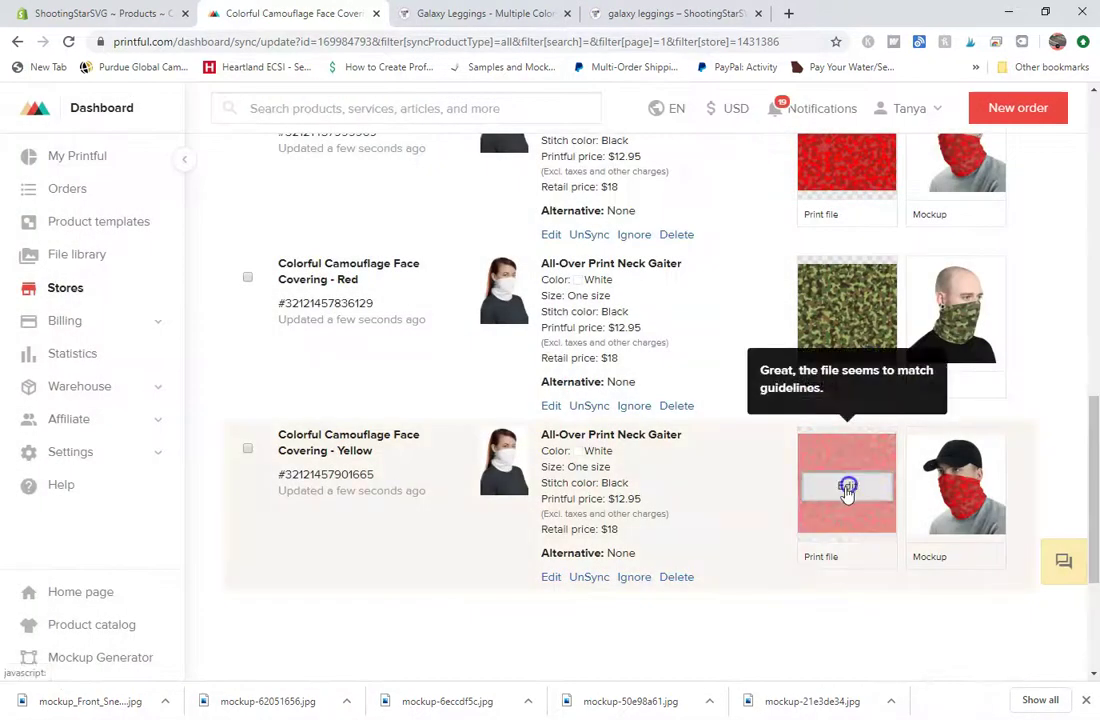
Open the Yellow variant's design for editing and replace its camouflage print file with Yelow-Camo.jpg from the file library
click(845, 485)
click(297, 203)
click(141, 272)
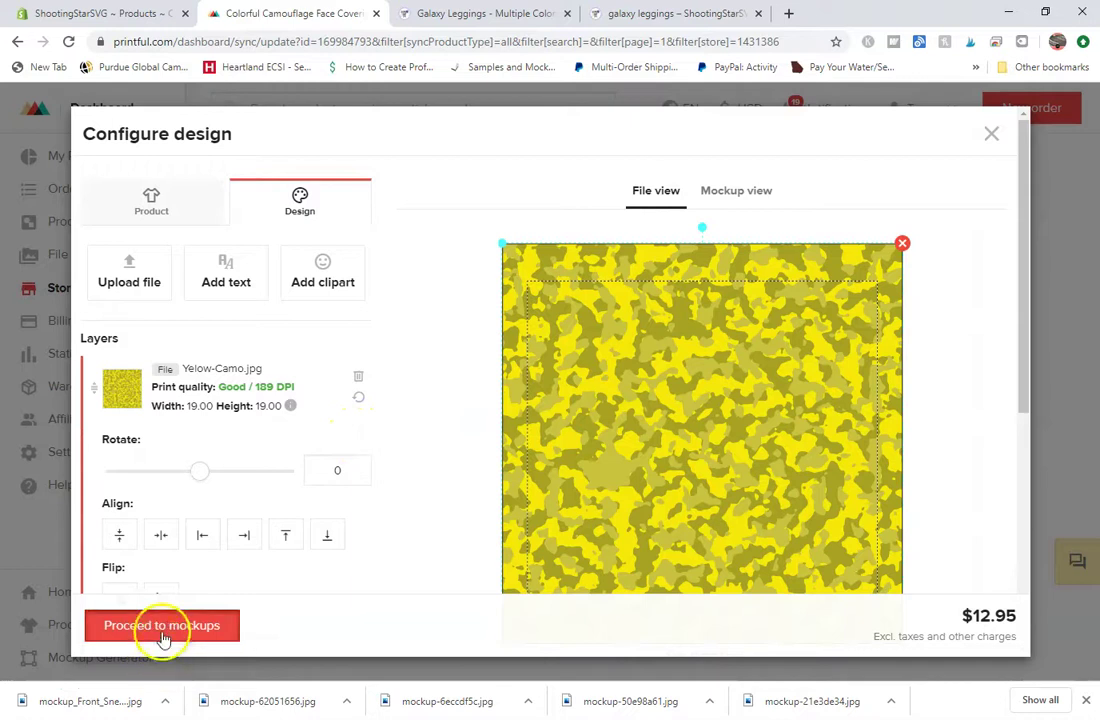
Proceed to the mockups, choose the Women's style with only the Front view pushed to the store, and submit the Yellow variant's design
click(162, 627)
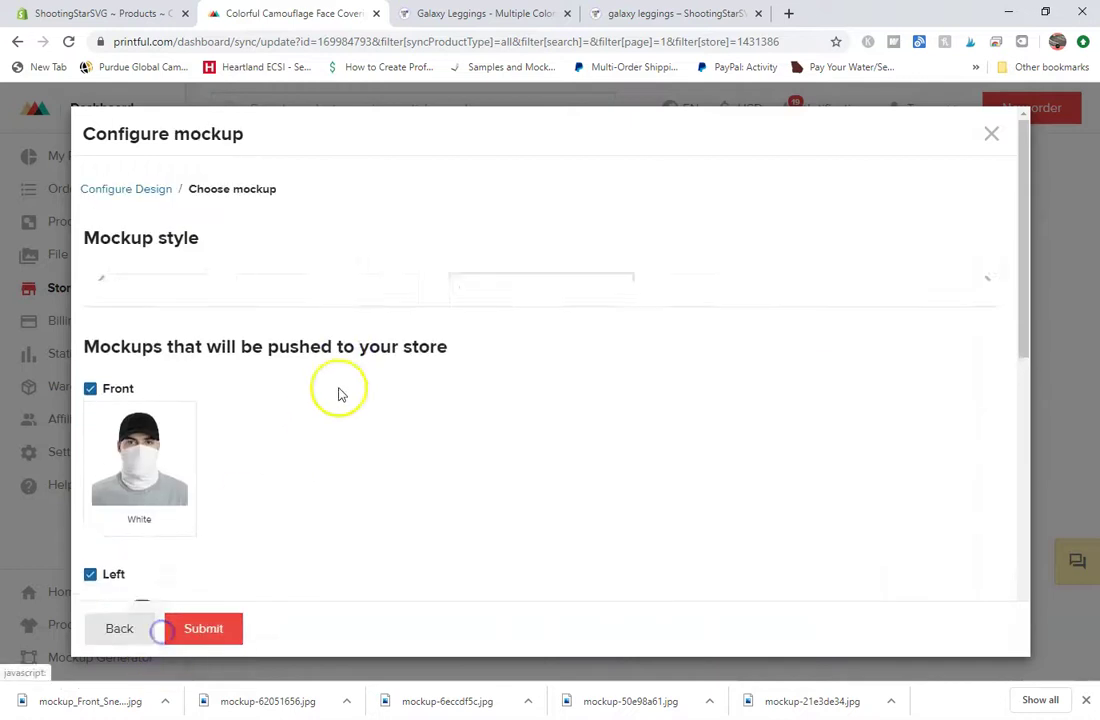
click(988, 354)
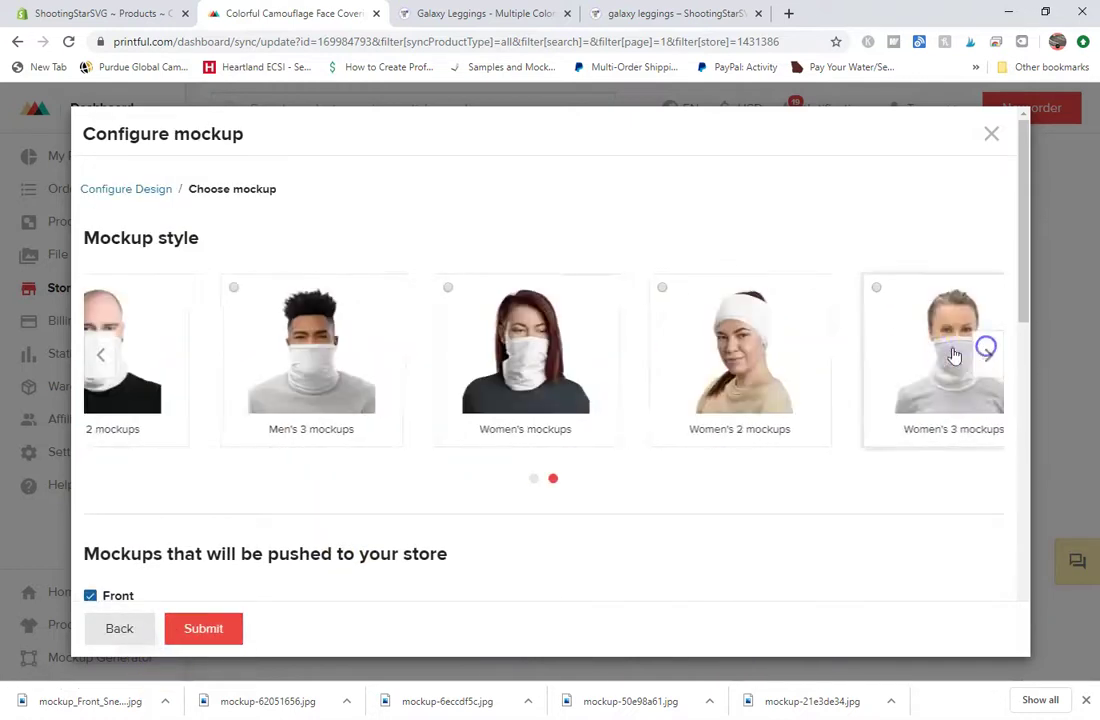
scroll(155, 488, down, 3)
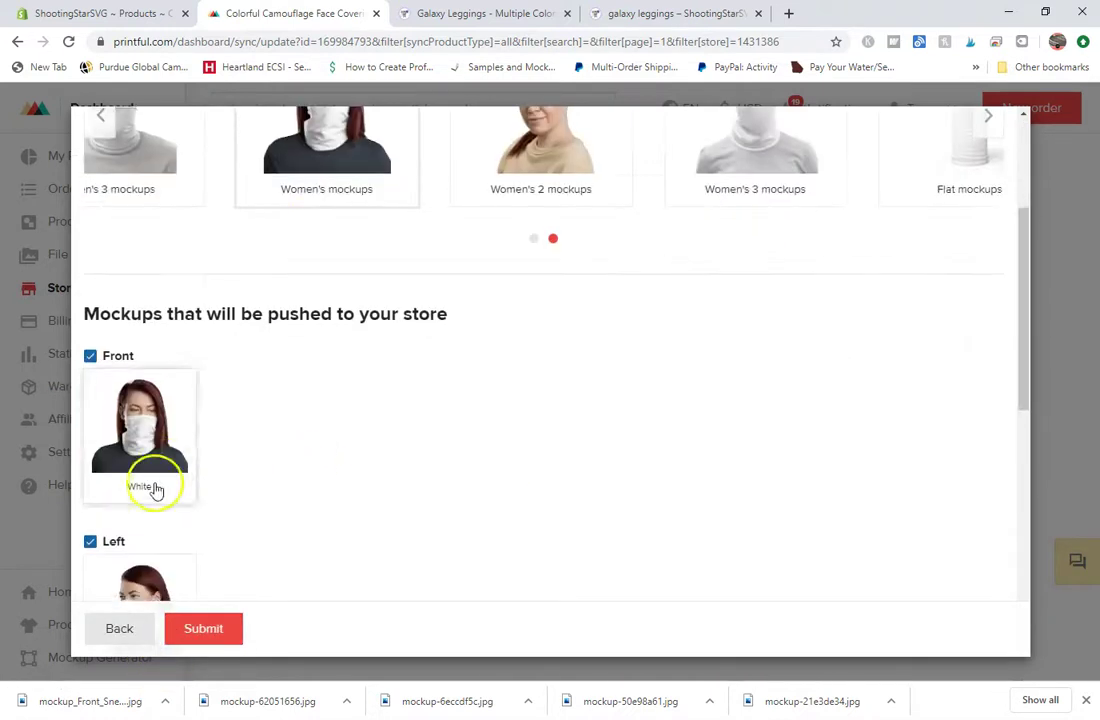
click(88, 540)
scroll(110, 503, down, 3)
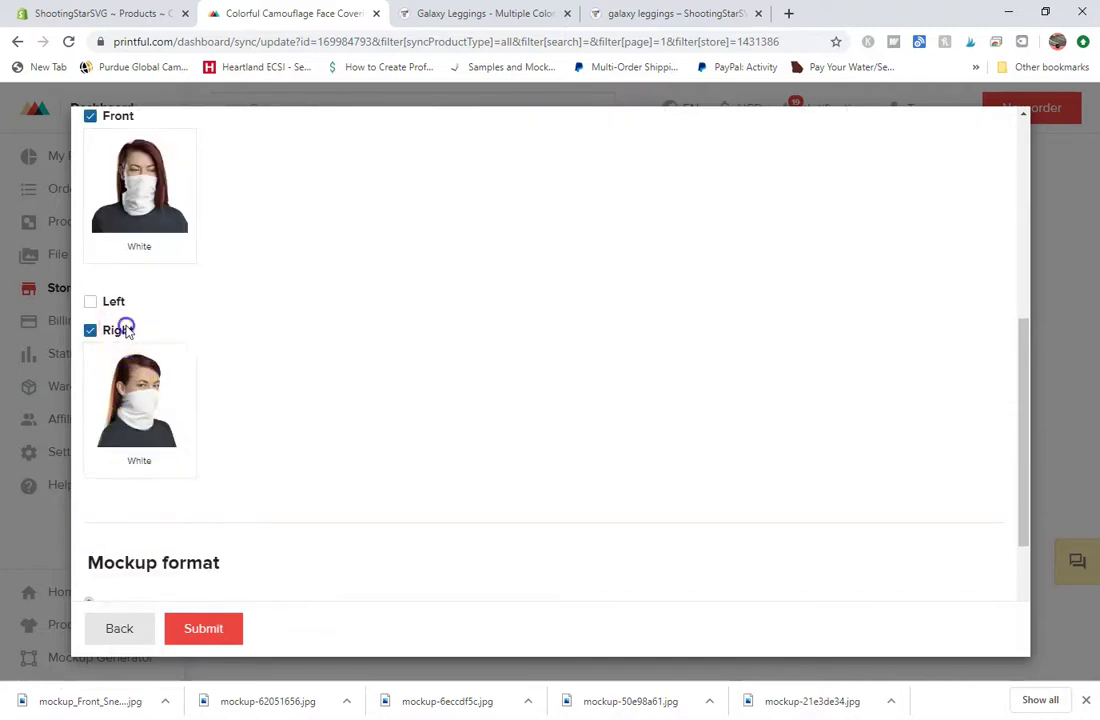
click(123, 330)
click(216, 628)
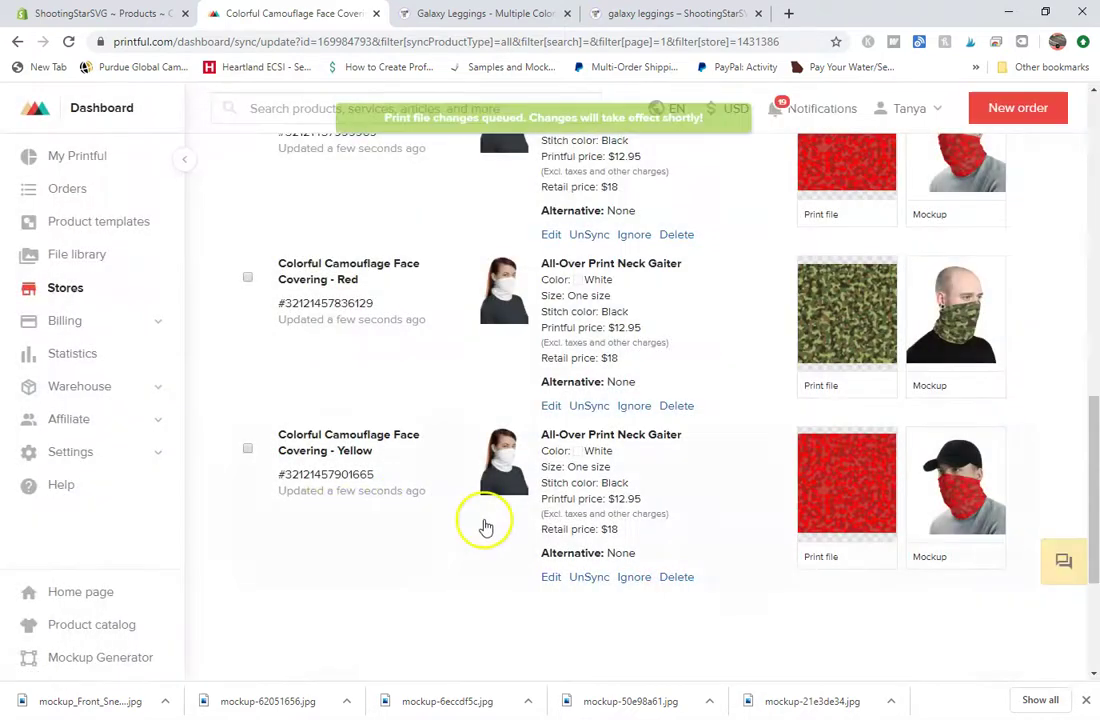
Check the print file and mockup of each color variant in the Colorful Camouflage Face Covering's variant list
scroll(505, 547, up, 1)
mouse_move(847, 398)
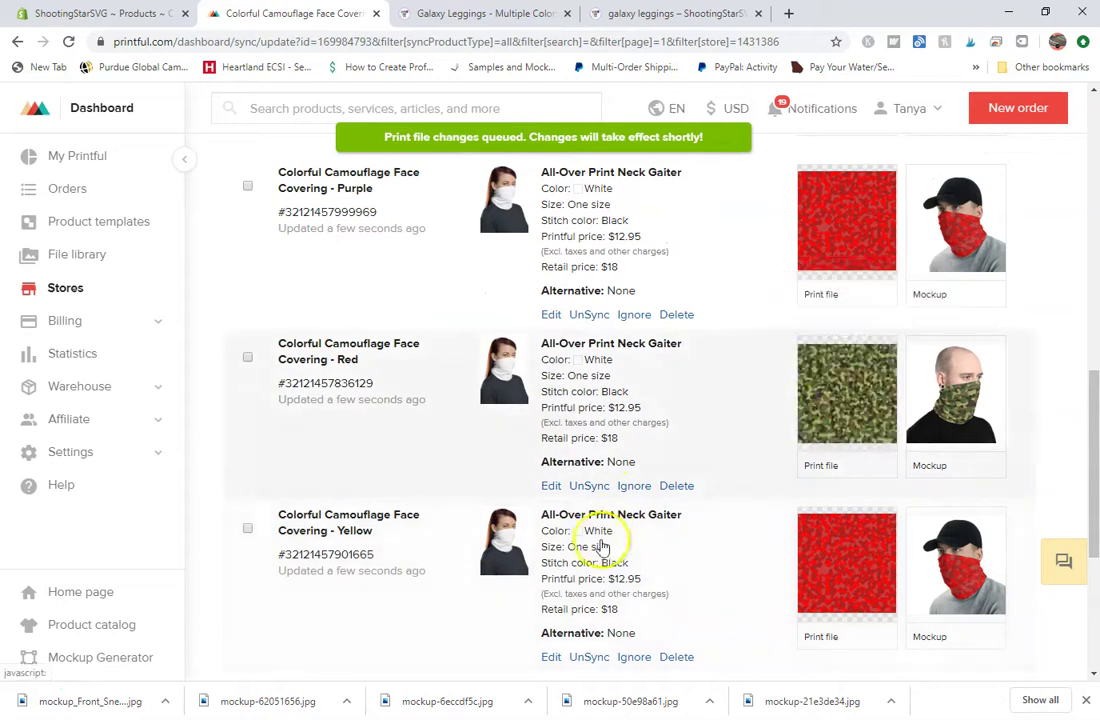
scroll(610, 535, up, 10)
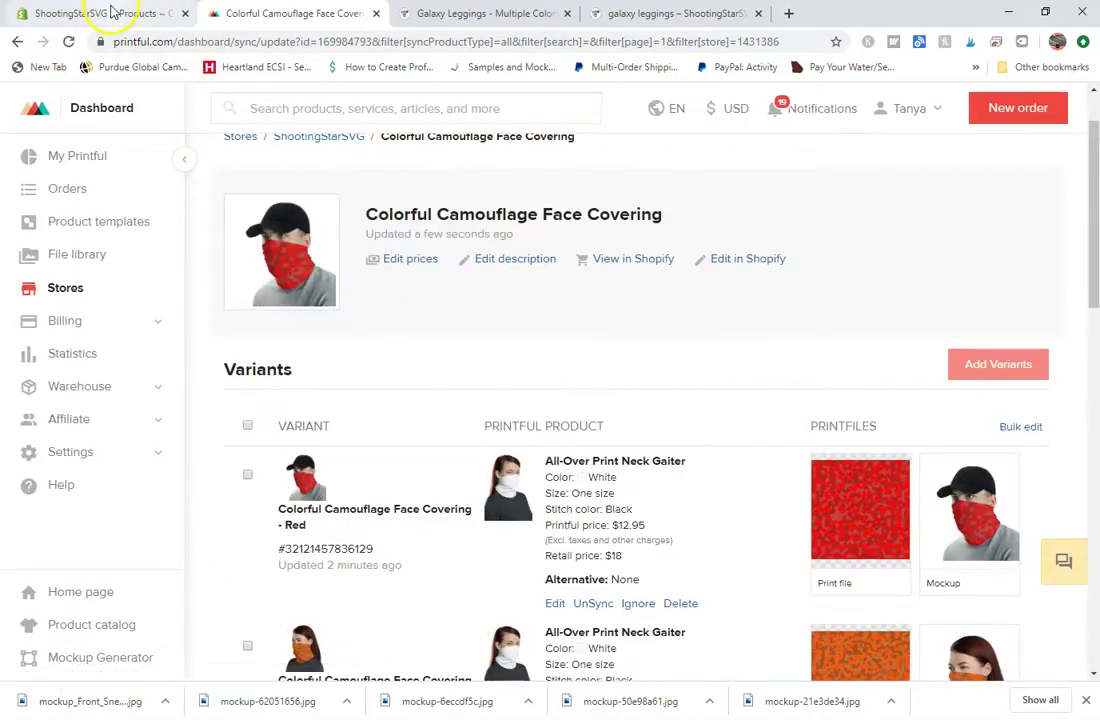
scroll(562, 248, down, 6)
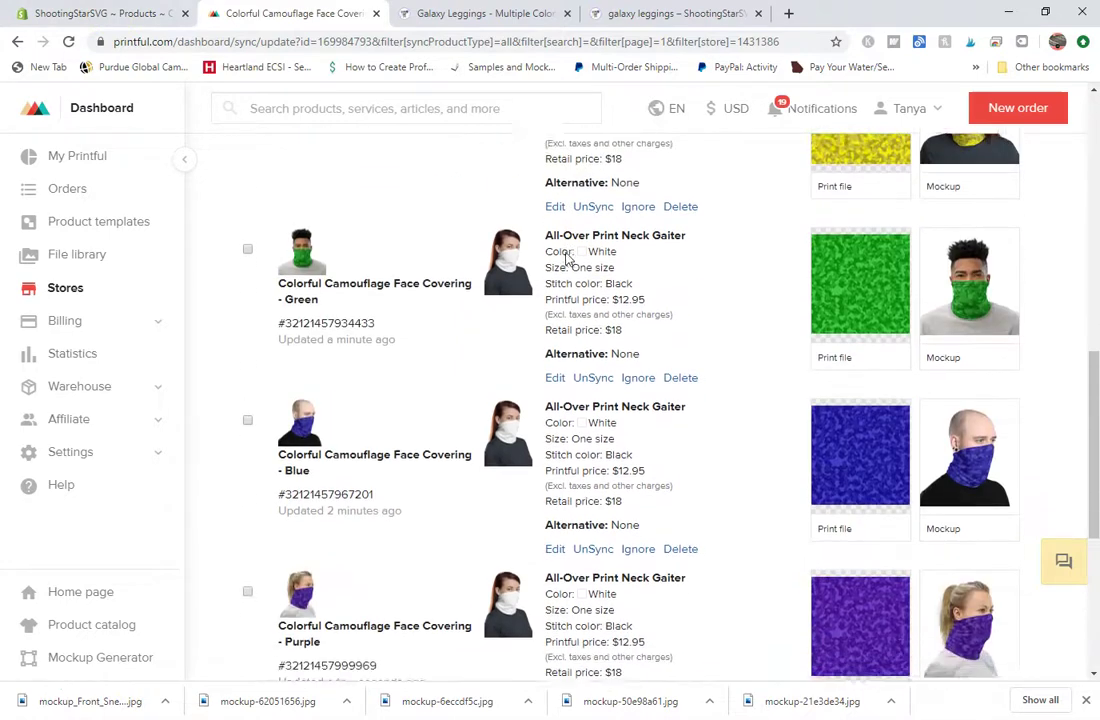
scroll(540, 260, up, 6)
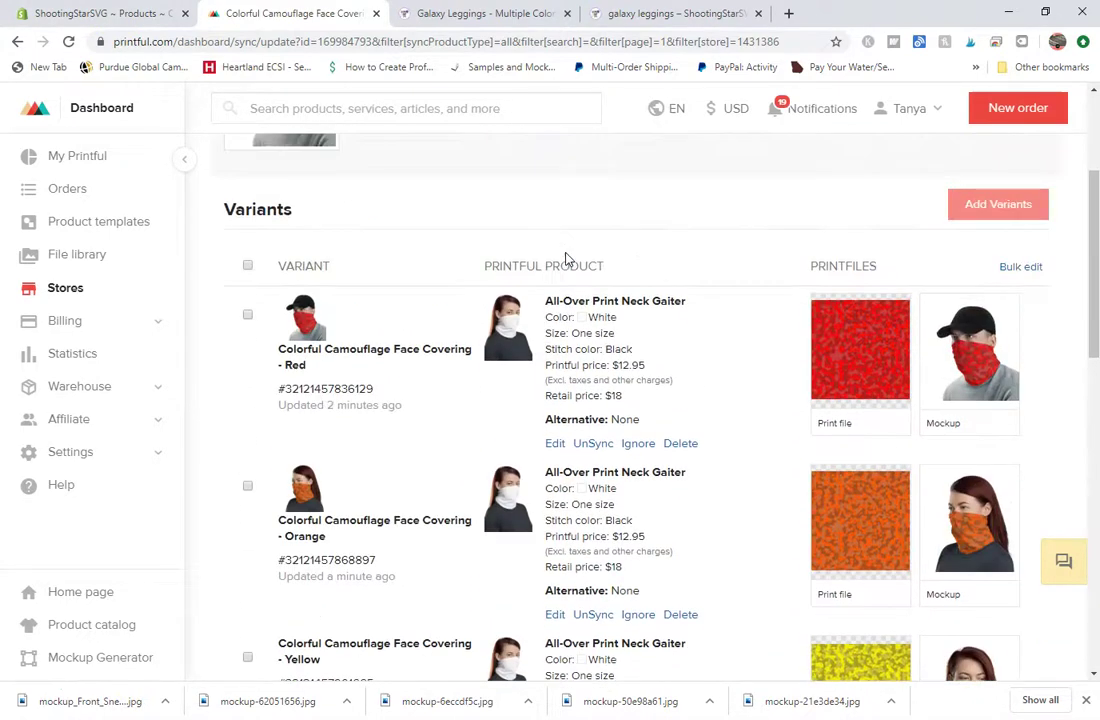
Switch to the product's Shopify admin page, reload it, and delete the first, duplicate red mockup from its media
click(92, 15)
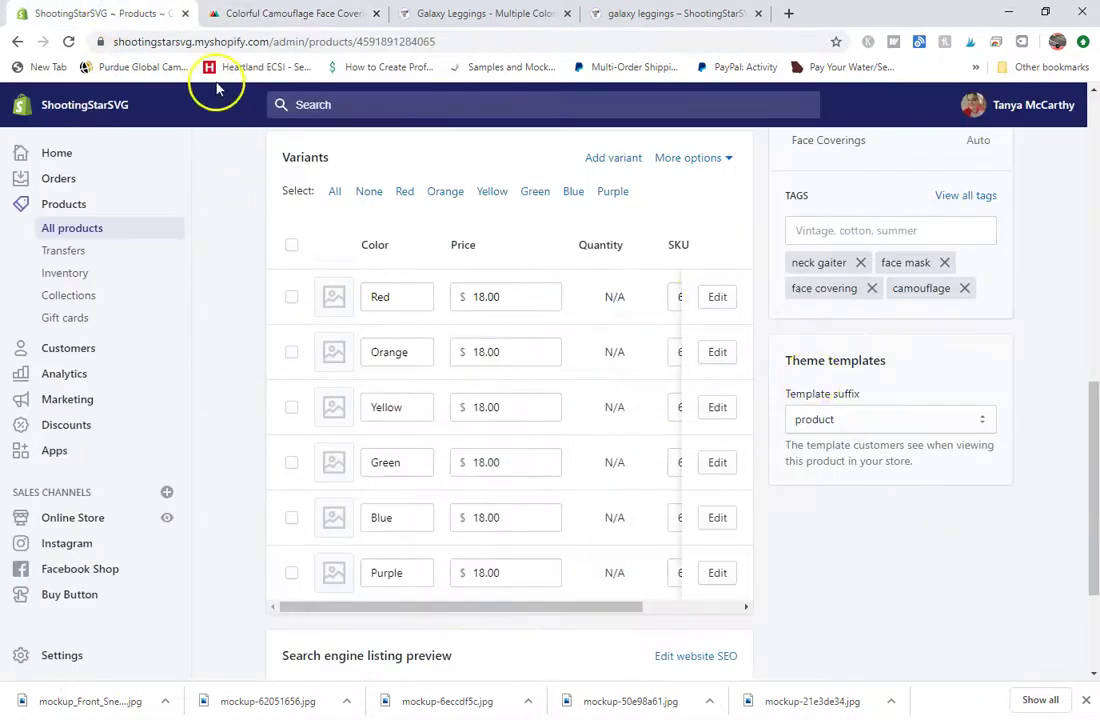
click(68, 41)
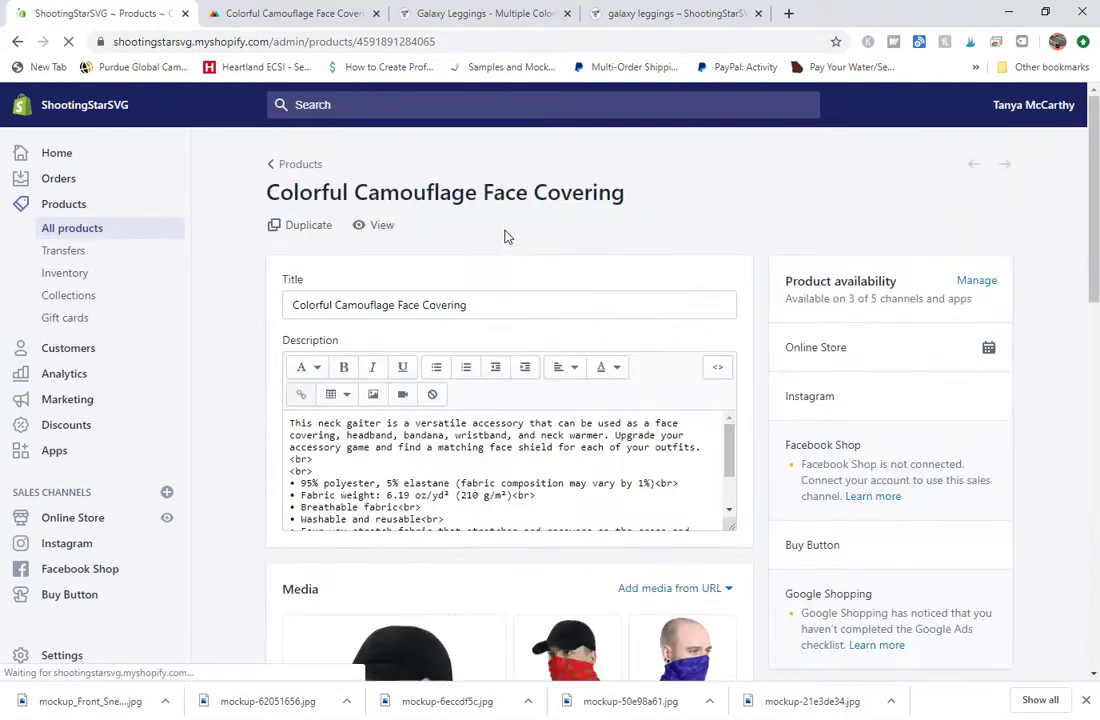
scroll(505, 236, down, 3)
scroll(505, 236, down, 3)
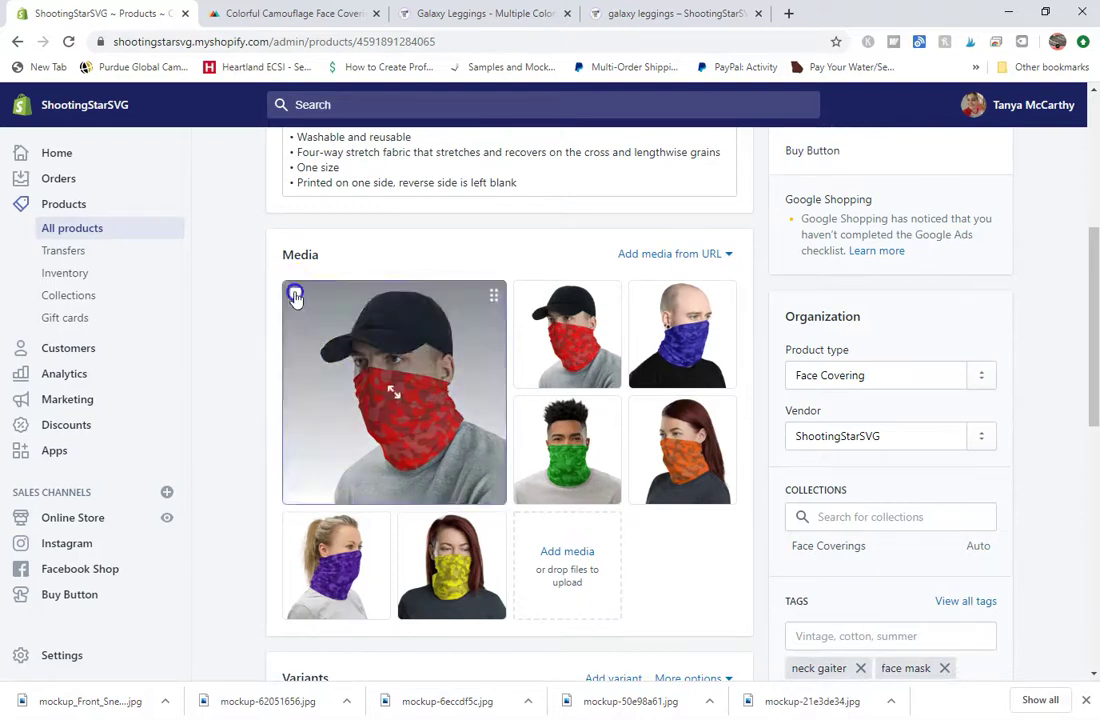
click(296, 294)
click(704, 254)
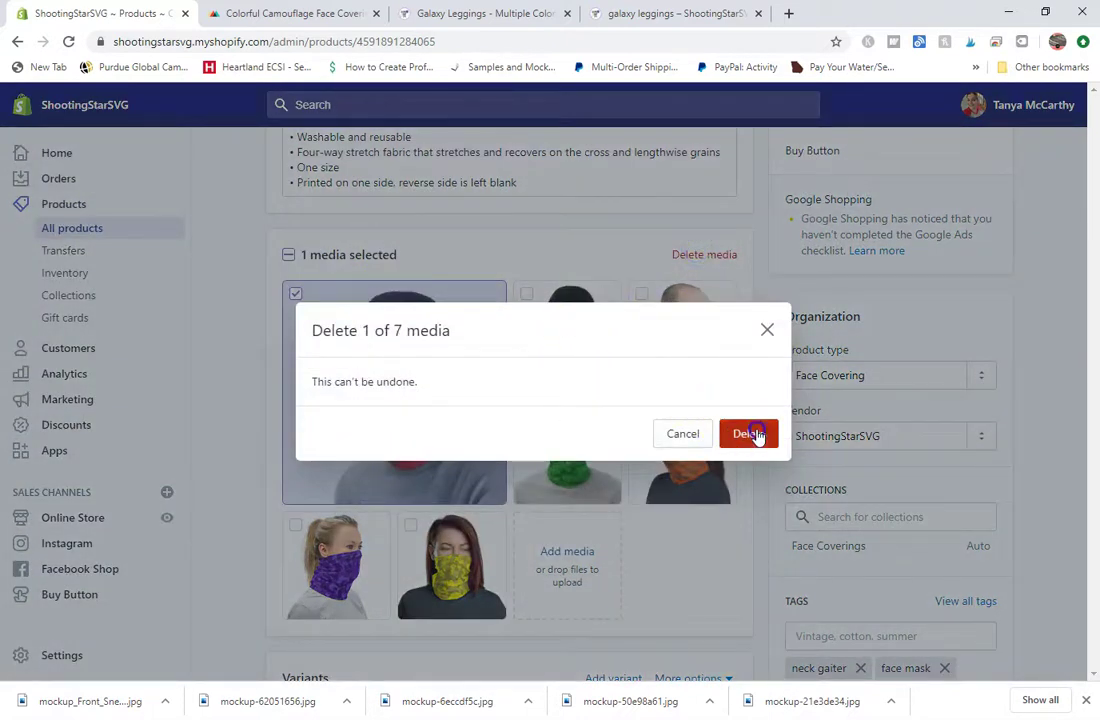
click(754, 434)
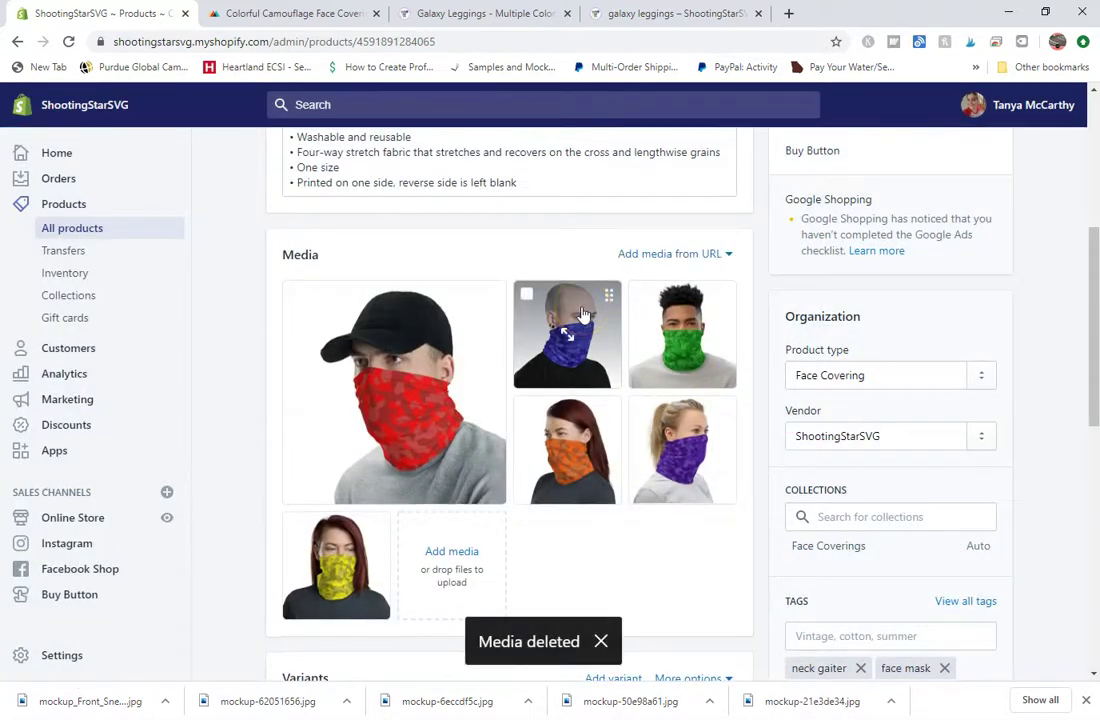
Check the image assigned to each color variant in the product's Shopify variant list
scroll(585, 313, down, 3)
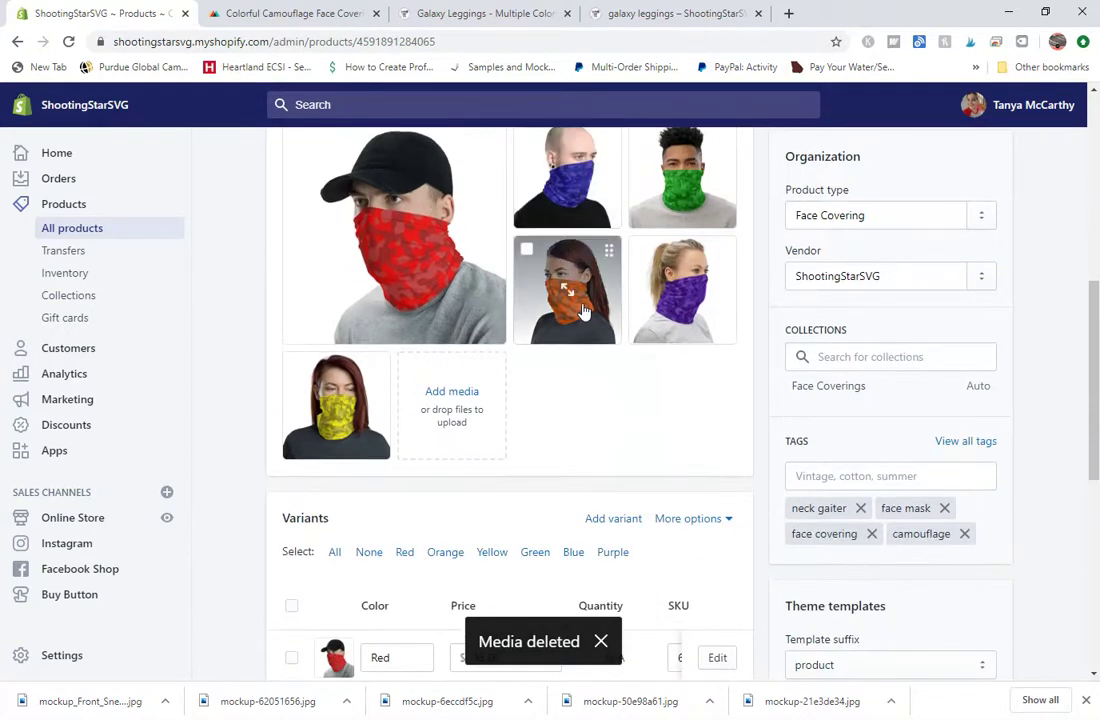
scroll(583, 311, down, 5)
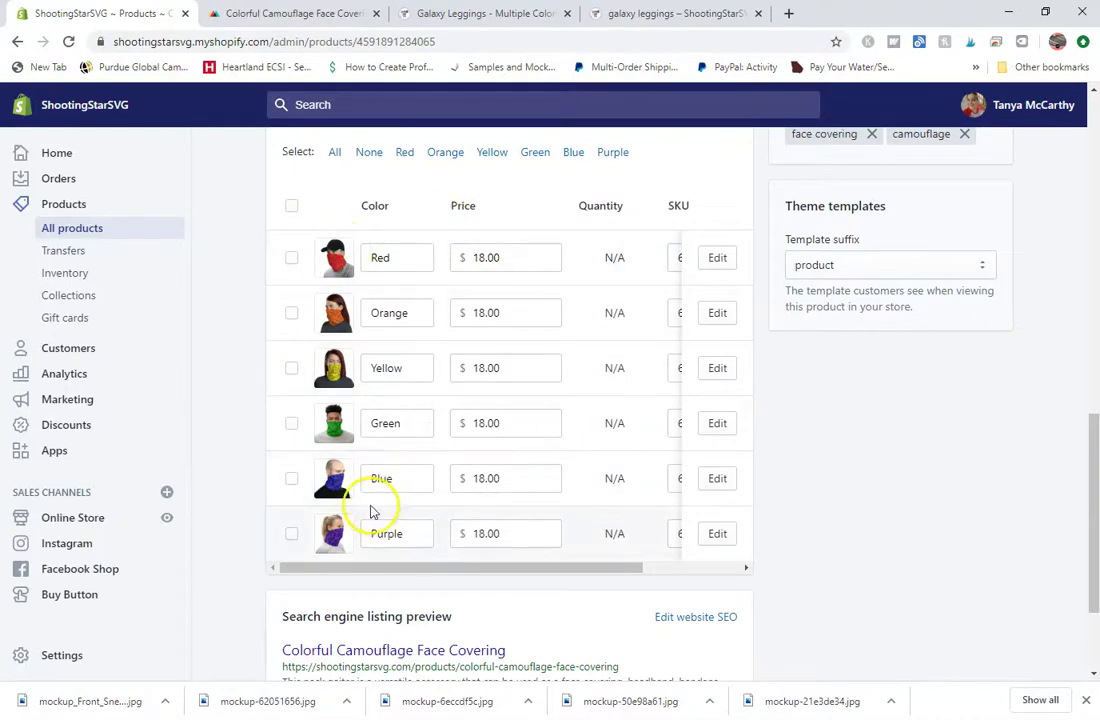
drag(474, 568, 425, 565)
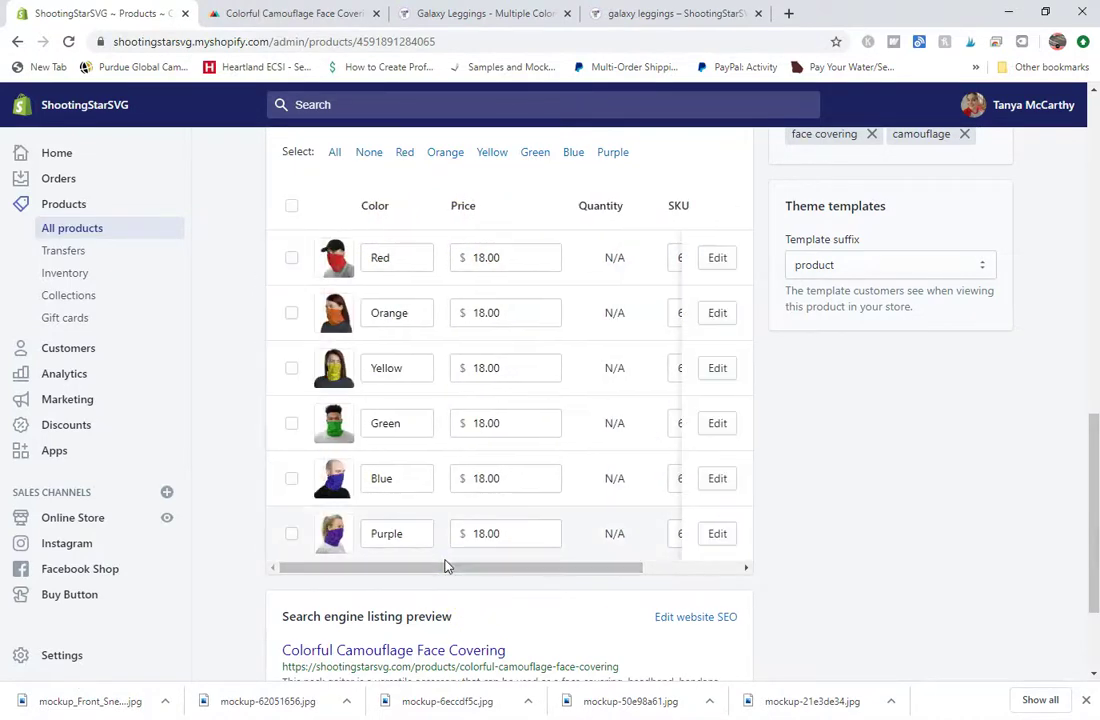
View the product in the online store and choose Orange, Yellow, Blue, Green and Purple in turn to check each variant's image
scroll(447, 565, up, 3)
scroll(447, 565, up, 10)
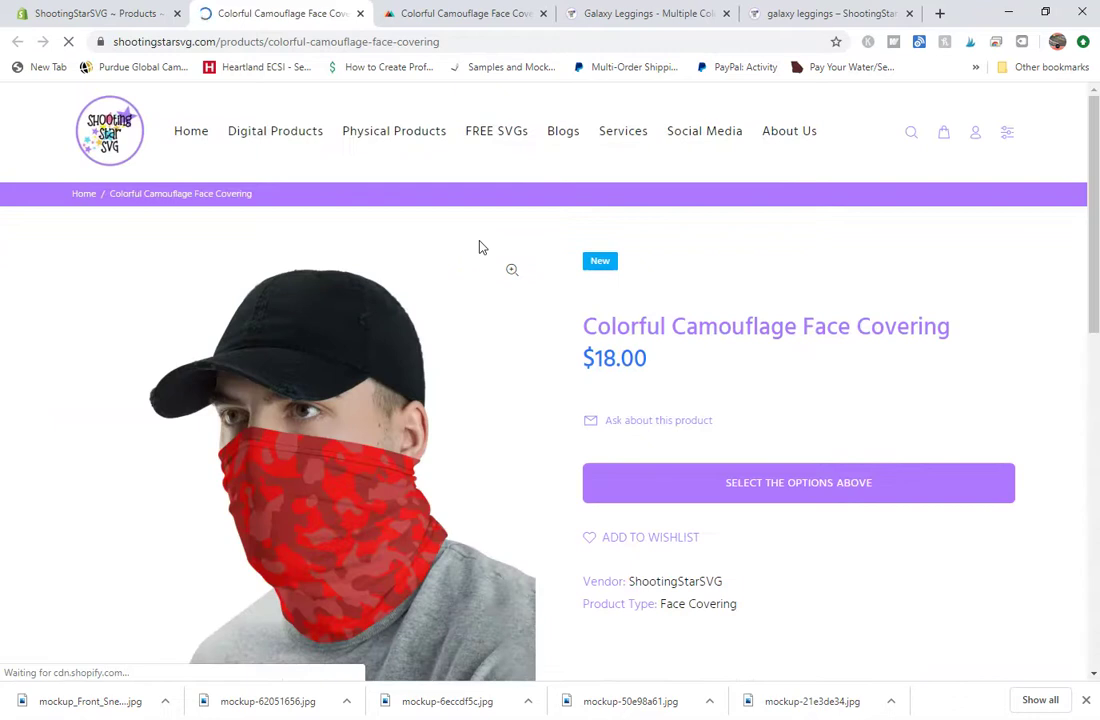
scroll(520, 270, down, 1)
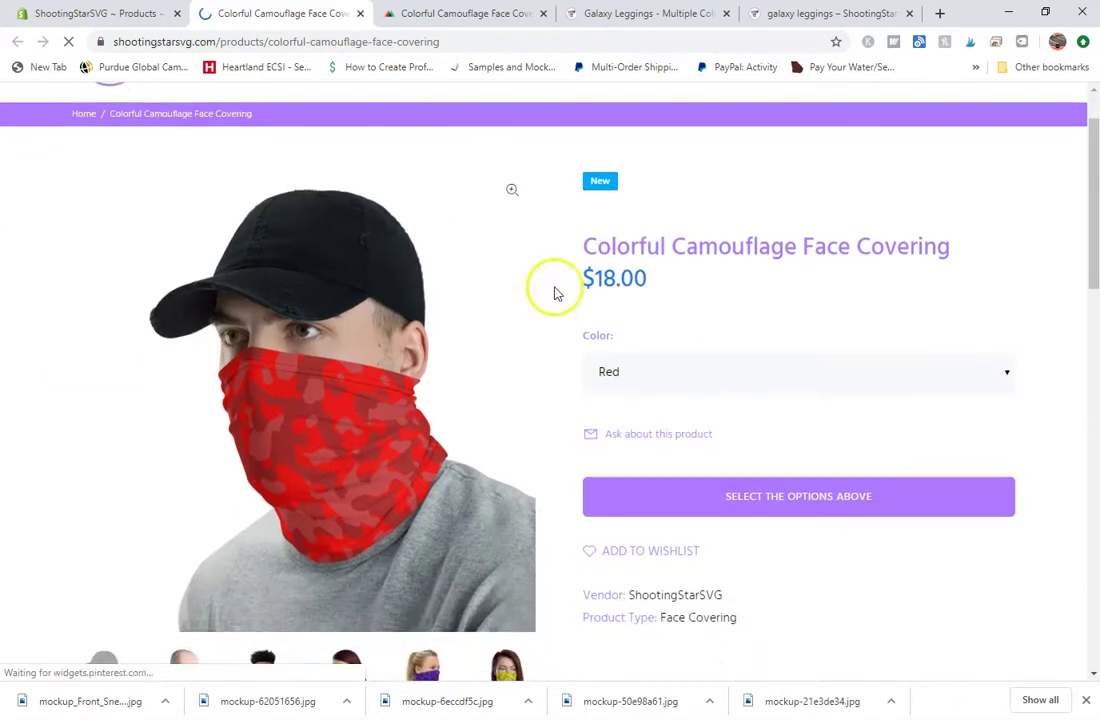
click(715, 375)
click(700, 425)
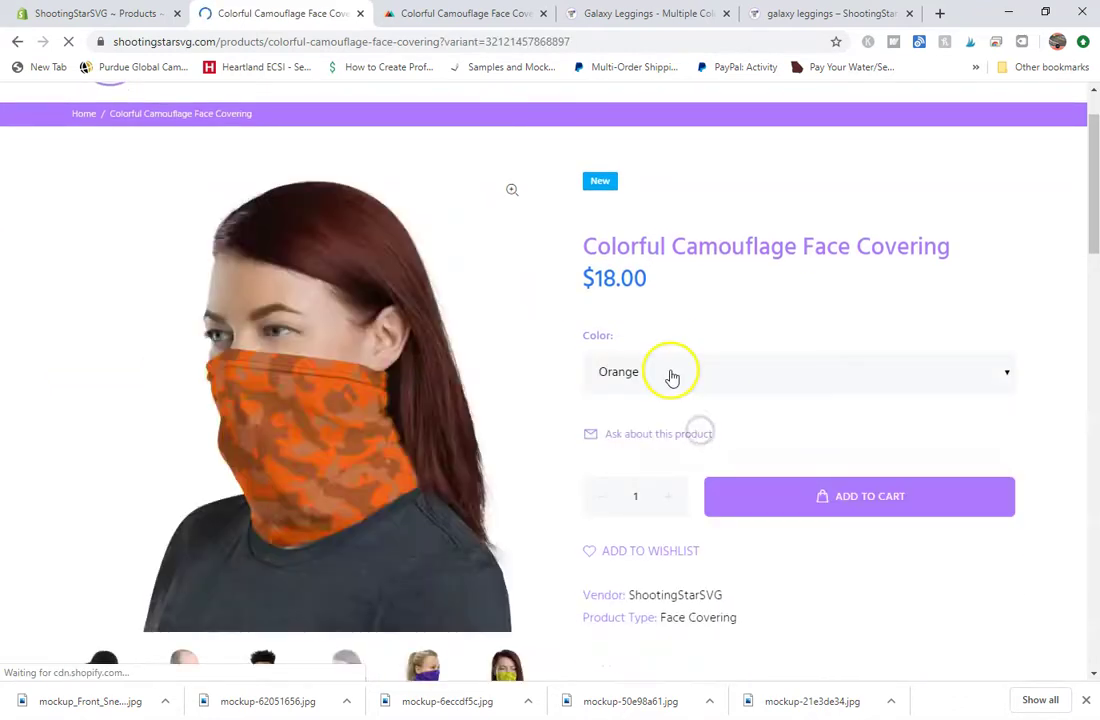
click(670, 373)
click(668, 447)
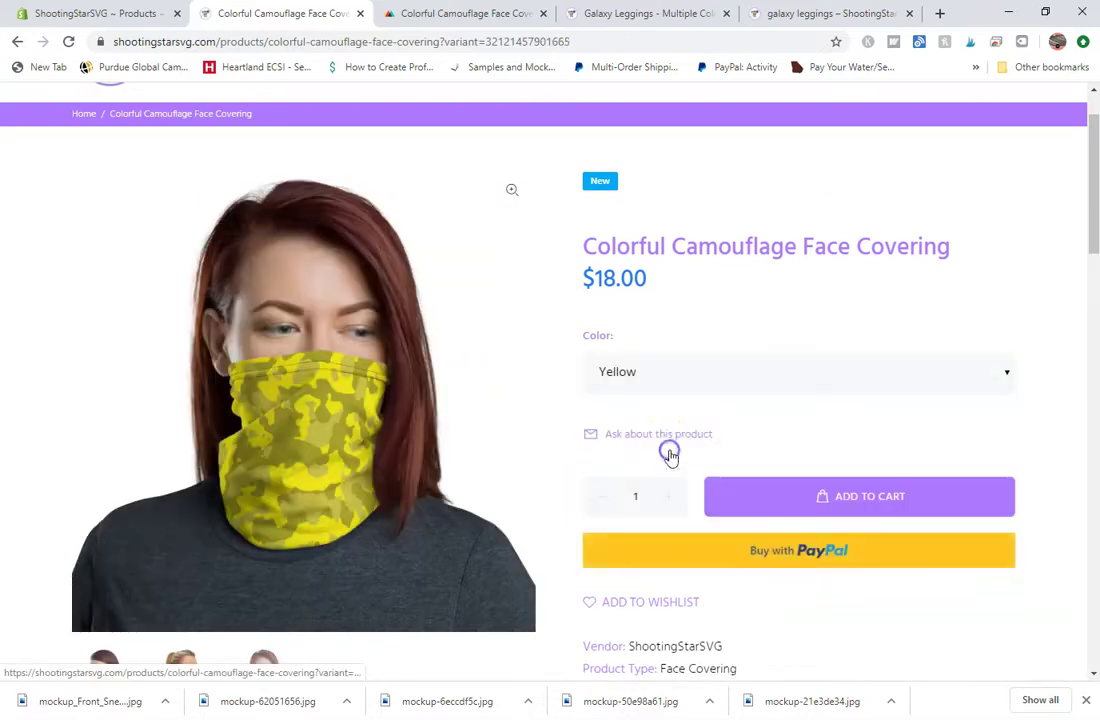
click(653, 381)
click(660, 489)
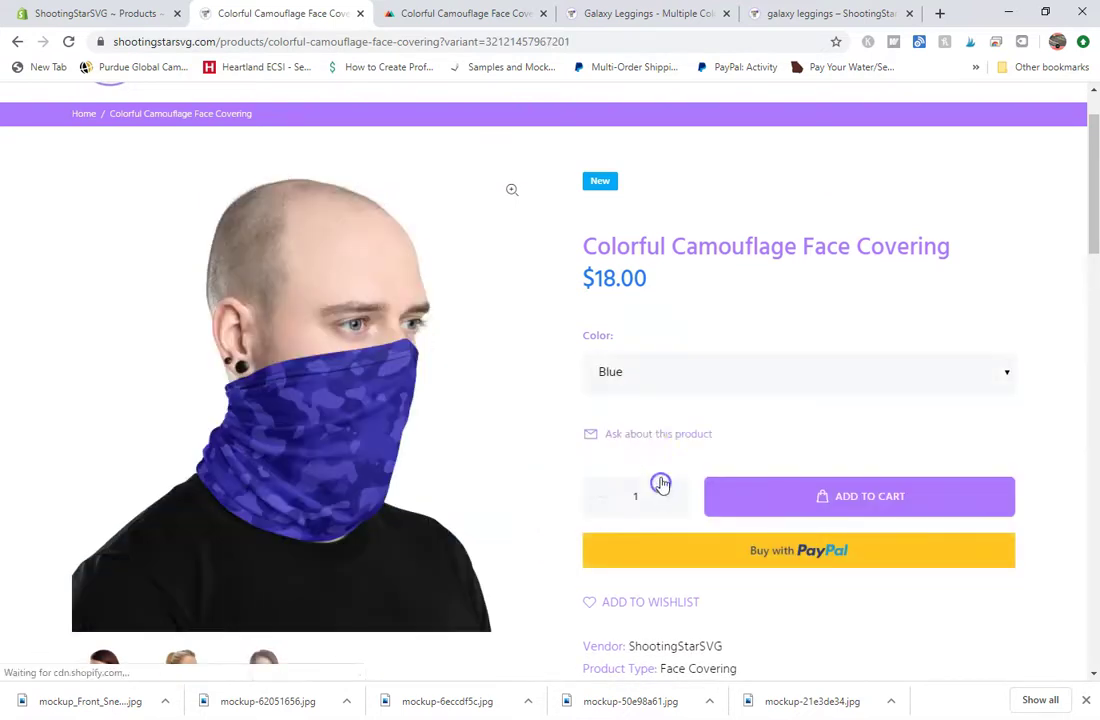
click(651, 378)
click(655, 468)
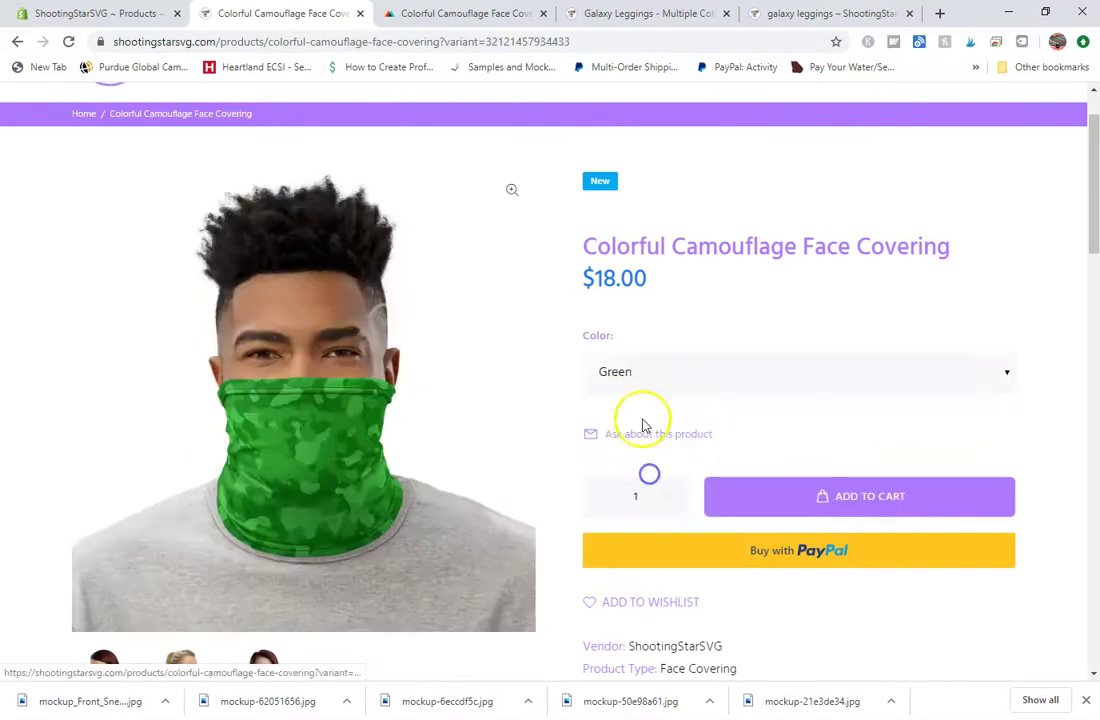
click(634, 391)
click(648, 510)
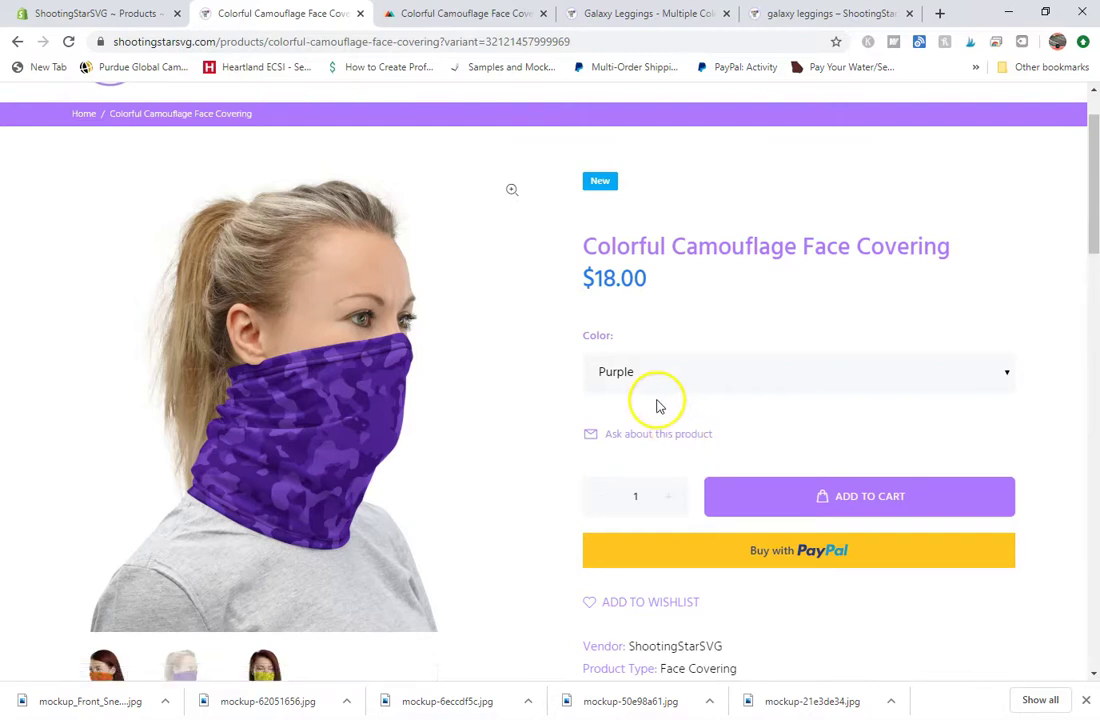
View the yellow mockup from the product's image thumbnails and choose Red as the color to check its image
scroll(658, 403, down, 3)
click(268, 517)
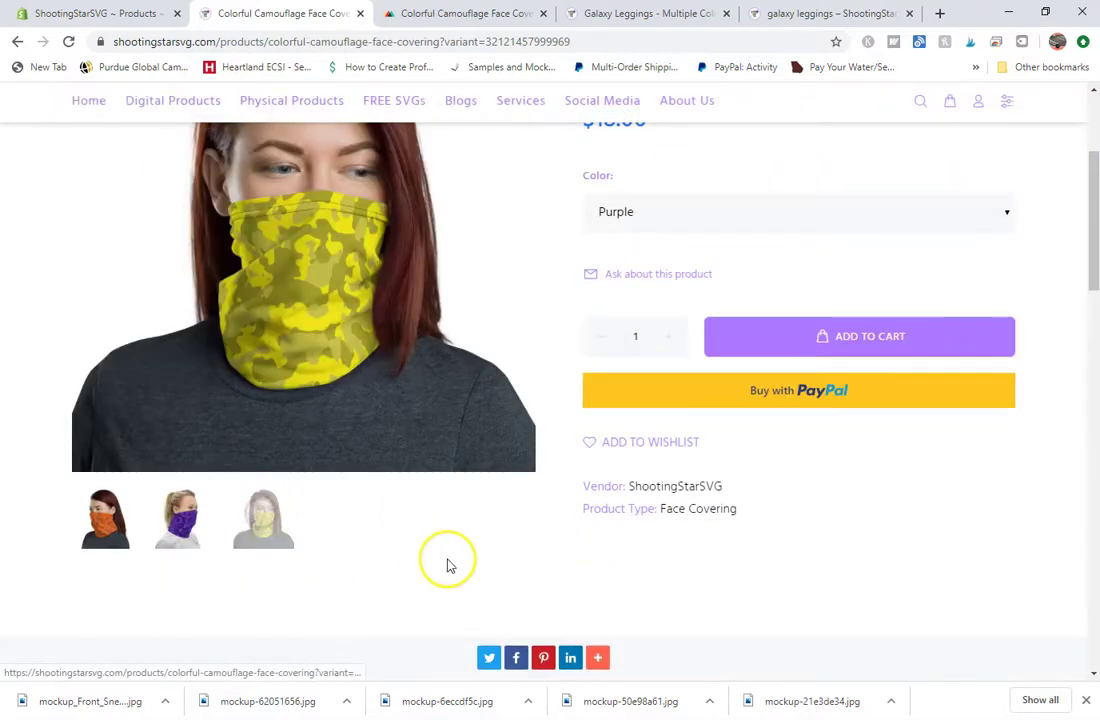
scroll(450, 567, up, 1)
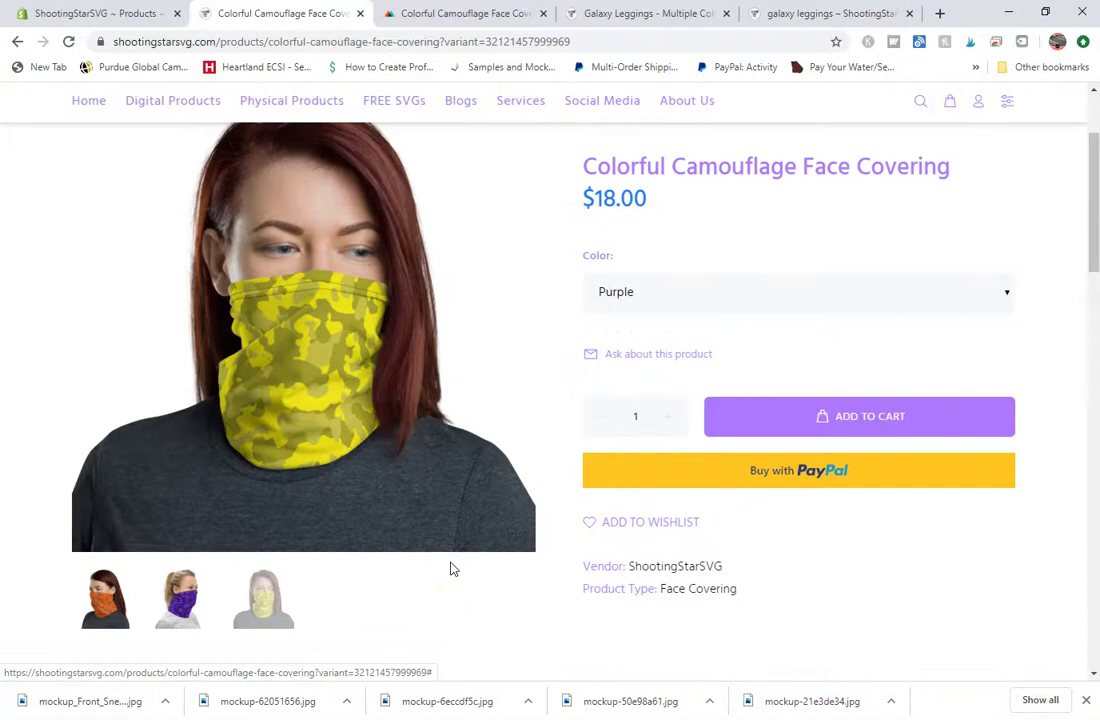
scroll(450, 569, up, 2)
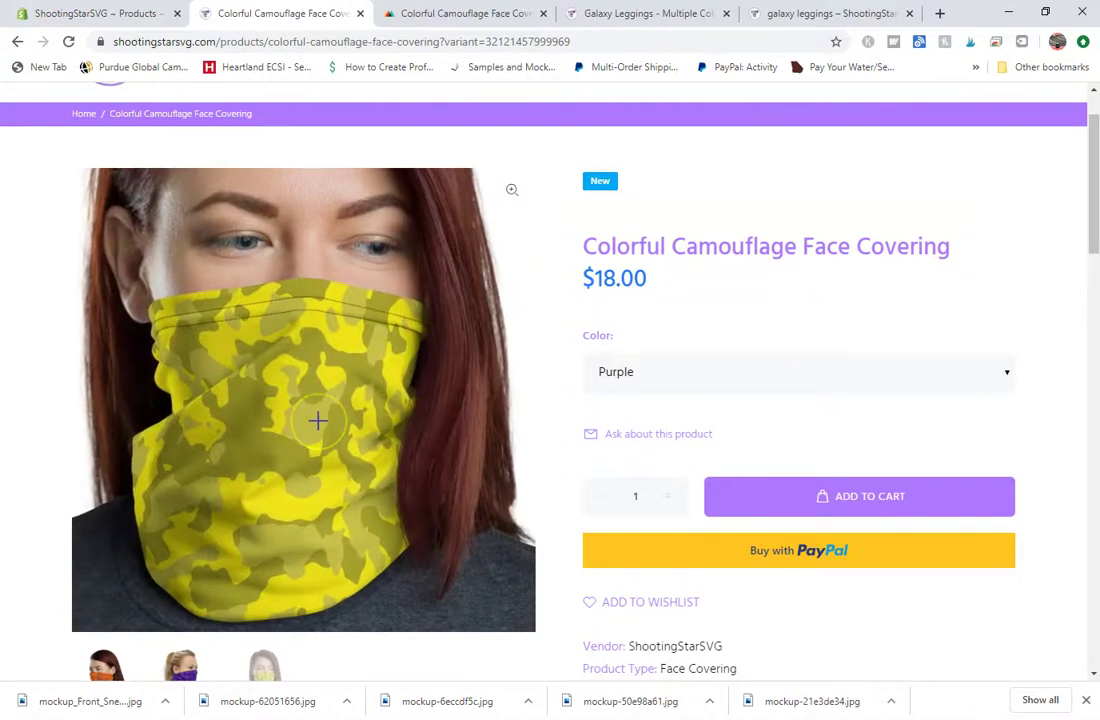
click(657, 388)
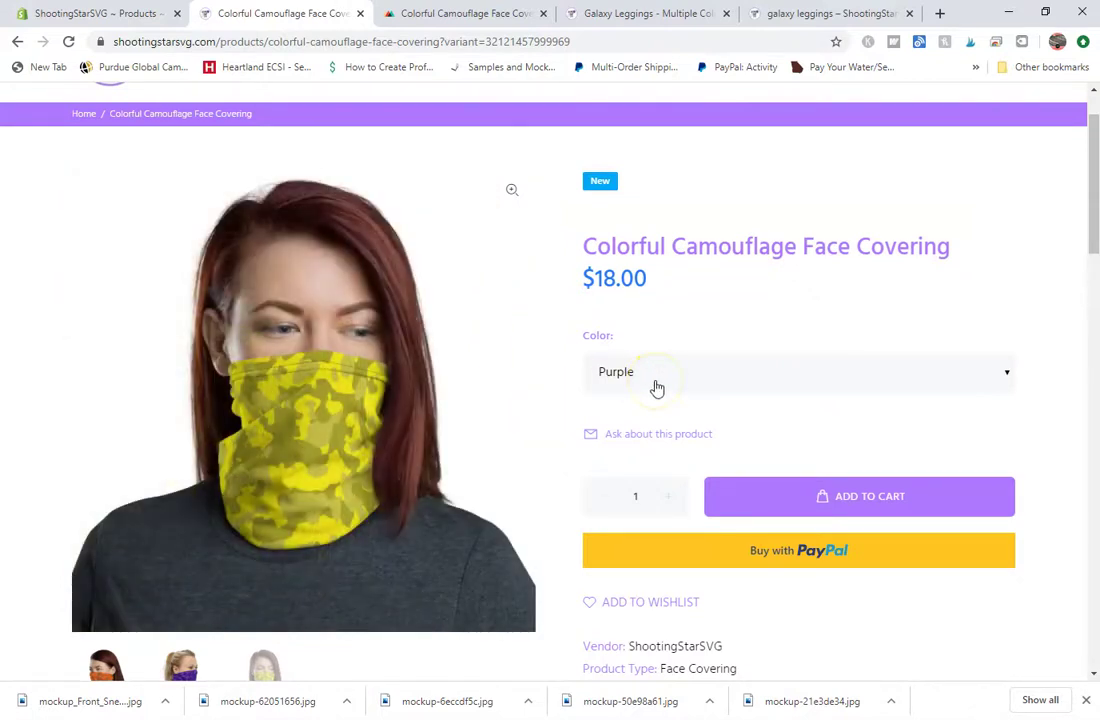
click(663, 385)
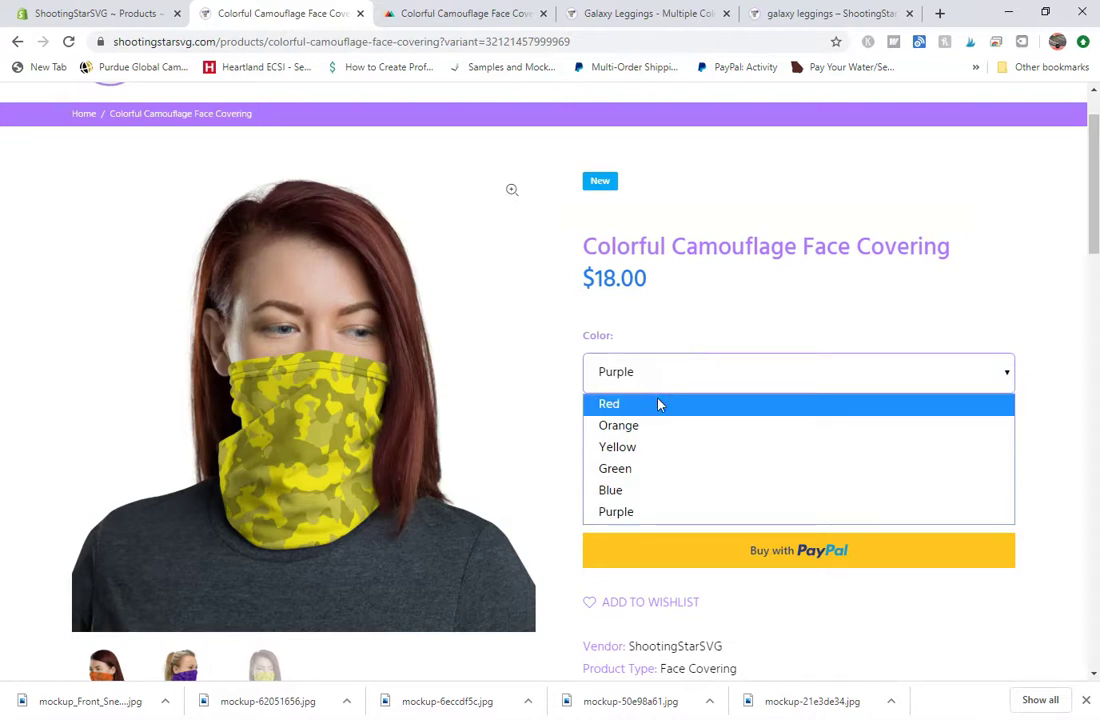
click(659, 403)
click(656, 391)
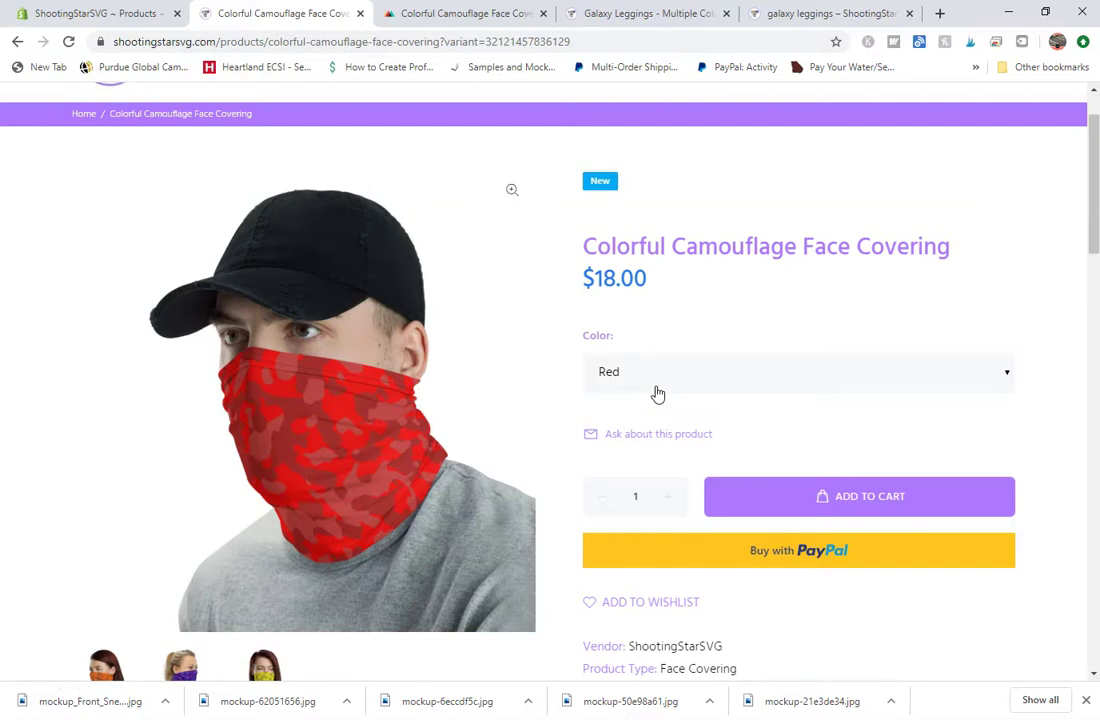
click(660, 386)
click(666, 386)
click(676, 305)
scroll(676, 305, up, 1)
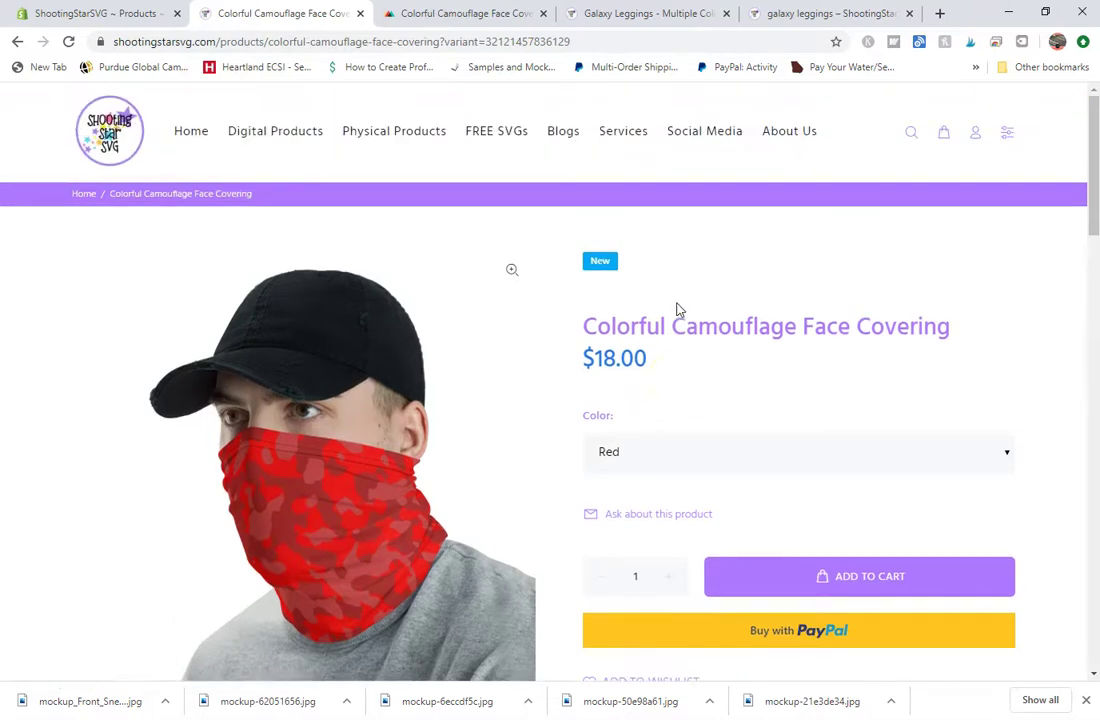
click(659, 315)
click(656, 307)
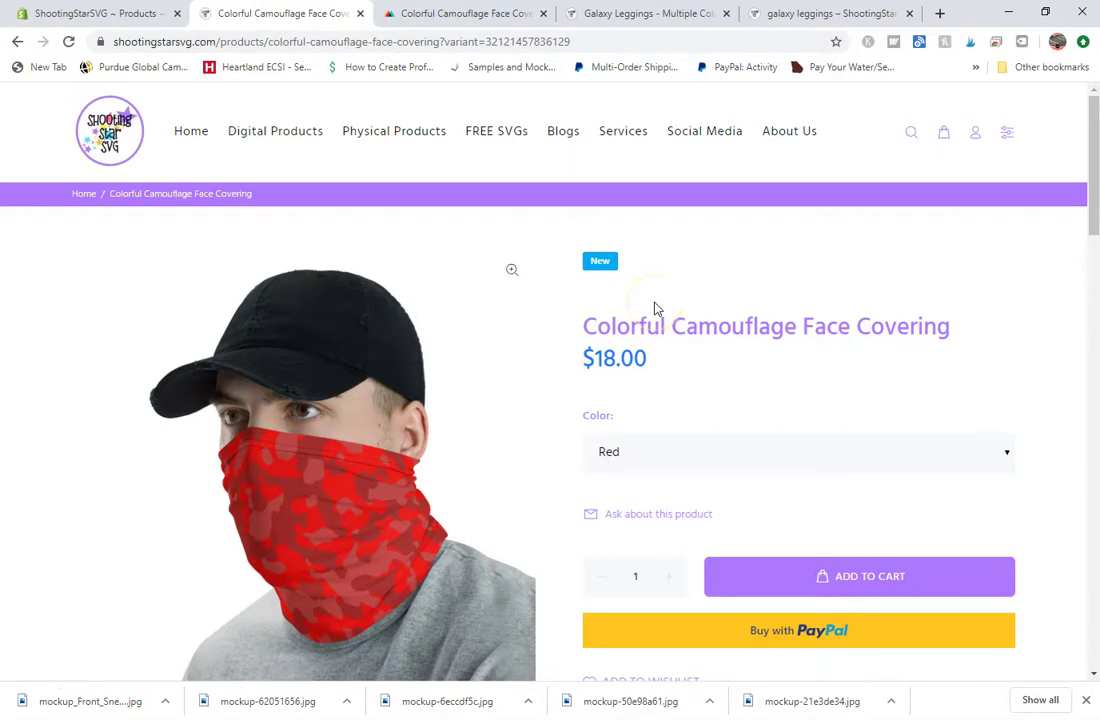